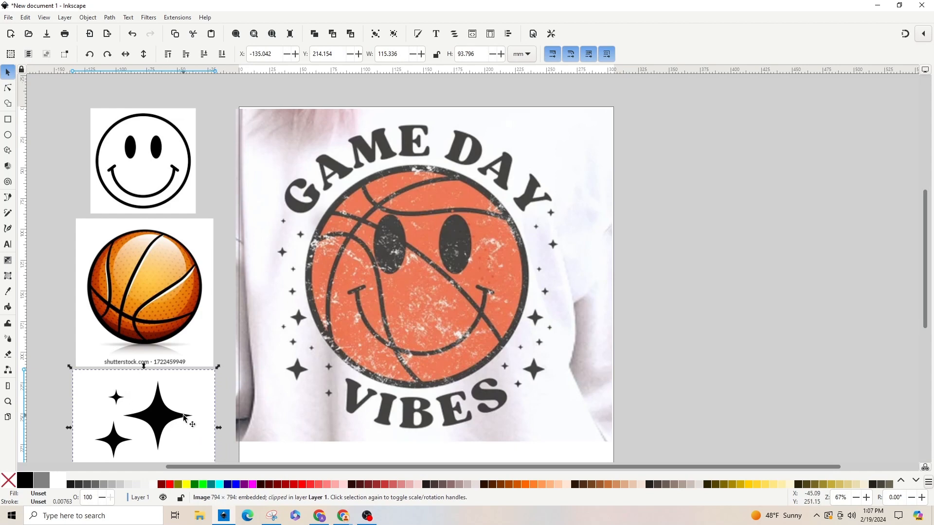
- Move the Game Day Vibes reference image beside the page's right edge and place the basketball image near the middle of the page
{"action": "left_click_drag", "start_coordinate": [188, 418], "coordinate": [191, 419]}
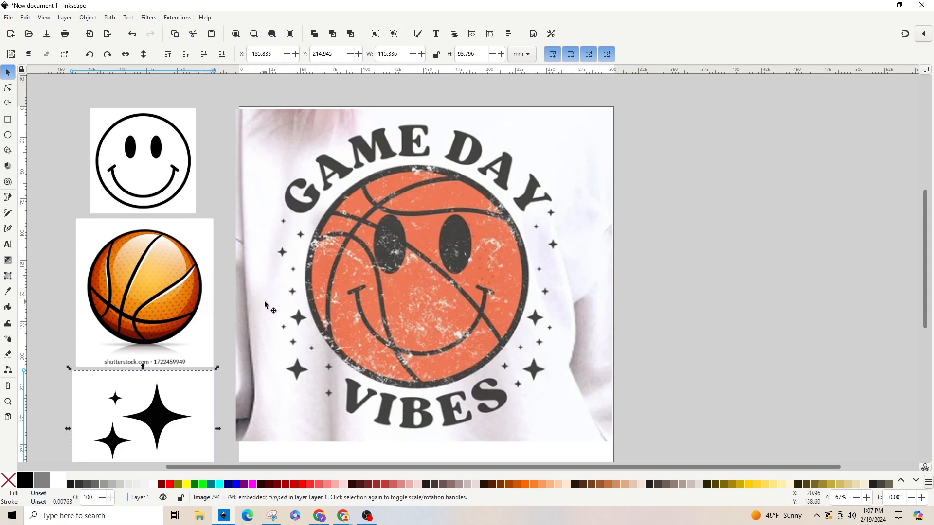
{"action": "left_click_drag", "start_coordinate": [467, 278], "coordinate": [785, 274]}
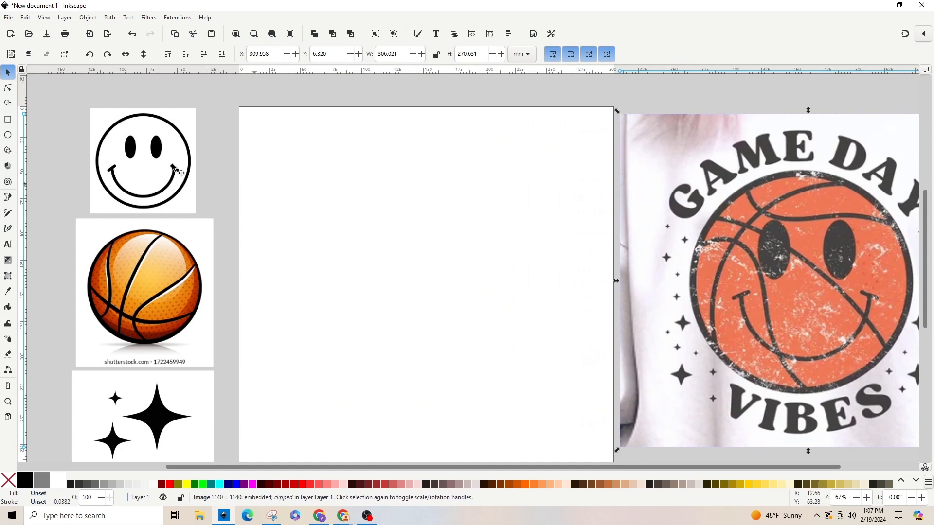
{"action": "left_click_drag", "start_coordinate": [149, 280], "coordinate": [440, 246]}
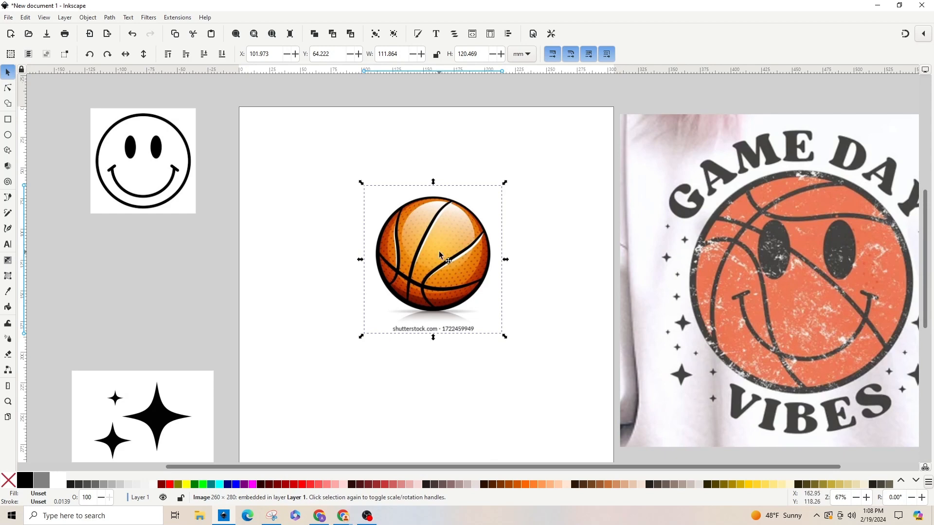
{"action": "left_click_drag", "start_coordinate": [438, 254], "coordinate": [429, 260]}
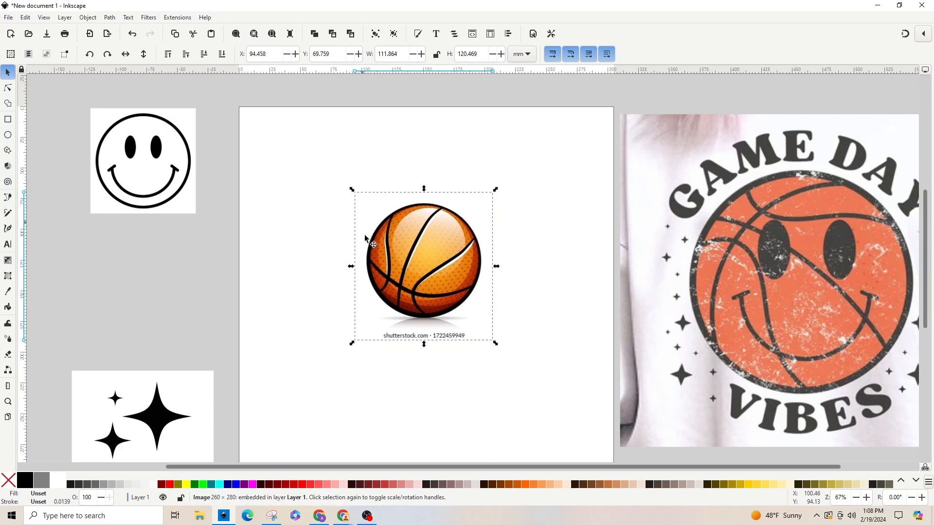
- Start Trace Bitmap on the basketball image and choose a multicolor trace with the Colors detection mode
{"action": "left_click", "coordinate": [7, 90]}
{"action": "left_click", "coordinate": [7, 72]}
{"action": "left_click", "coordinate": [110, 19]}
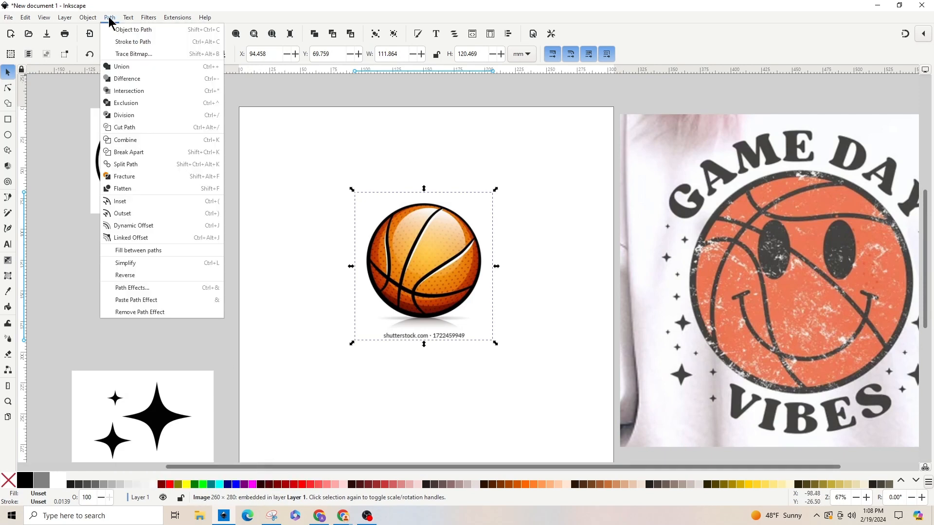
{"action": "left_click", "coordinate": [132, 54]}
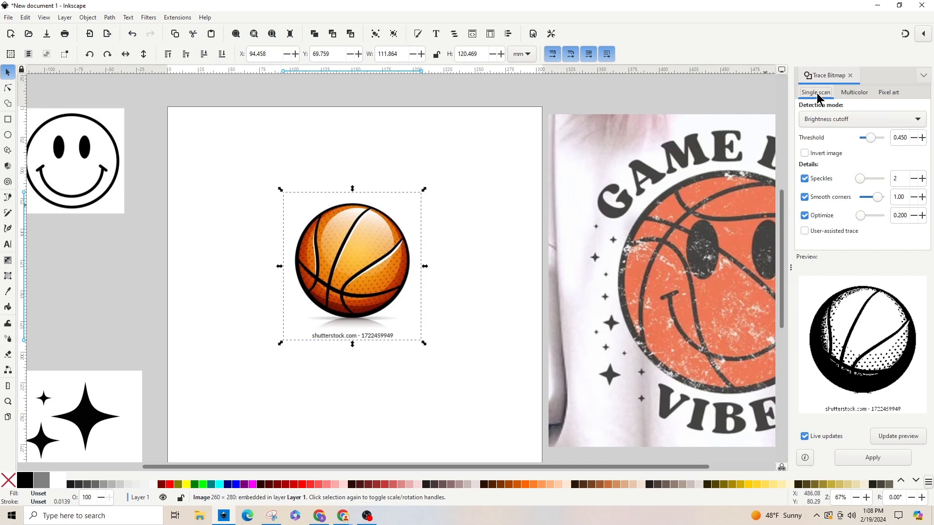
{"action": "left_click", "coordinate": [855, 93]}
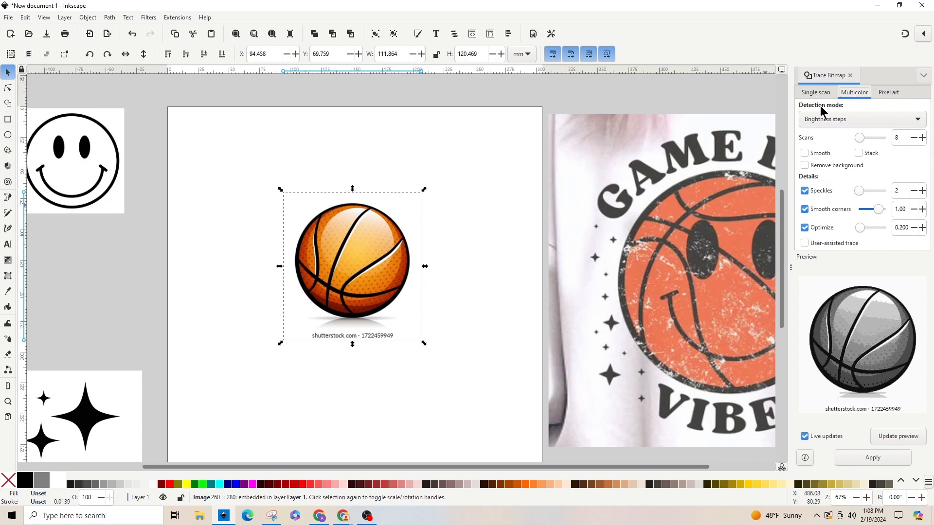
{"action": "left_click", "coordinate": [838, 122]}
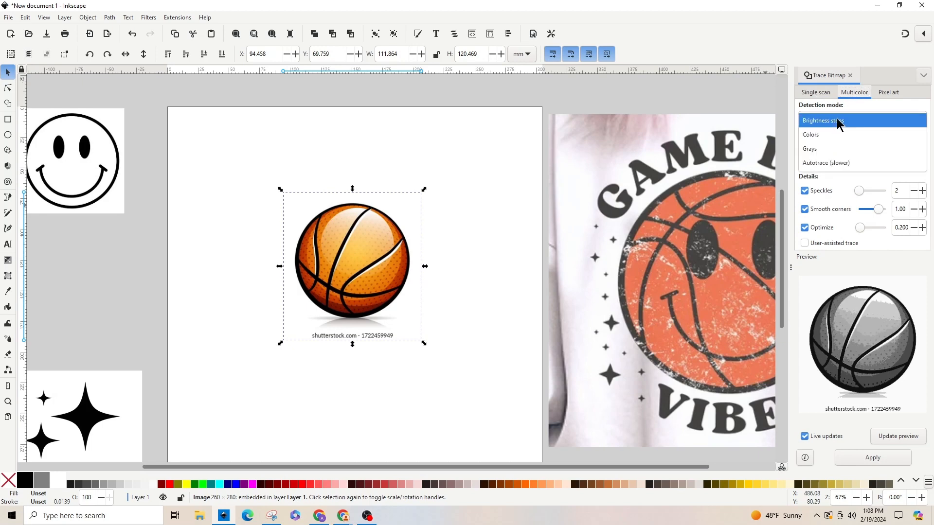
{"action": "left_click", "coordinate": [832, 138]}
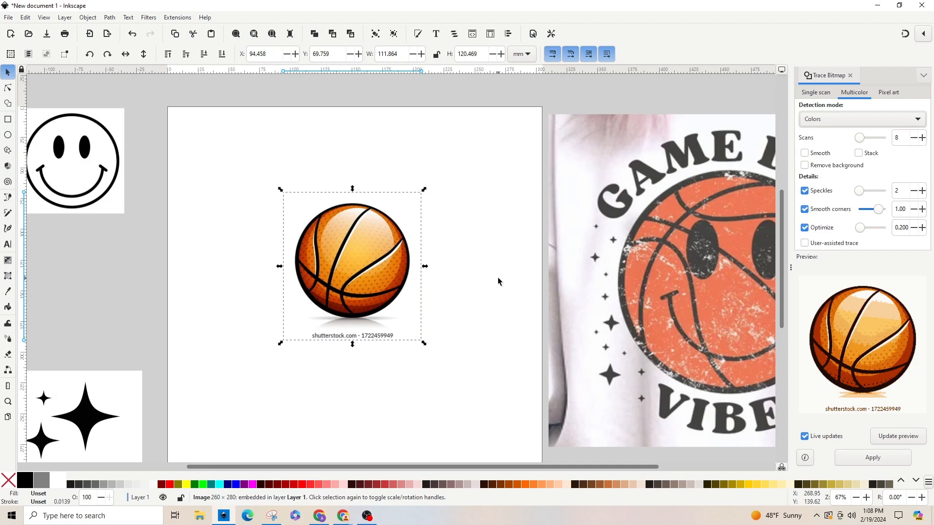
- Trace the basketball image with 4 scans and Remove background enabled
{"action": "left_click", "coordinate": [914, 138]}
{"action": "left_click", "coordinate": [915, 138]}
{"action": "left_click", "coordinate": [914, 138]}
{"action": "left_click", "coordinate": [914, 138]}
{"action": "left_click", "coordinate": [914, 138]}
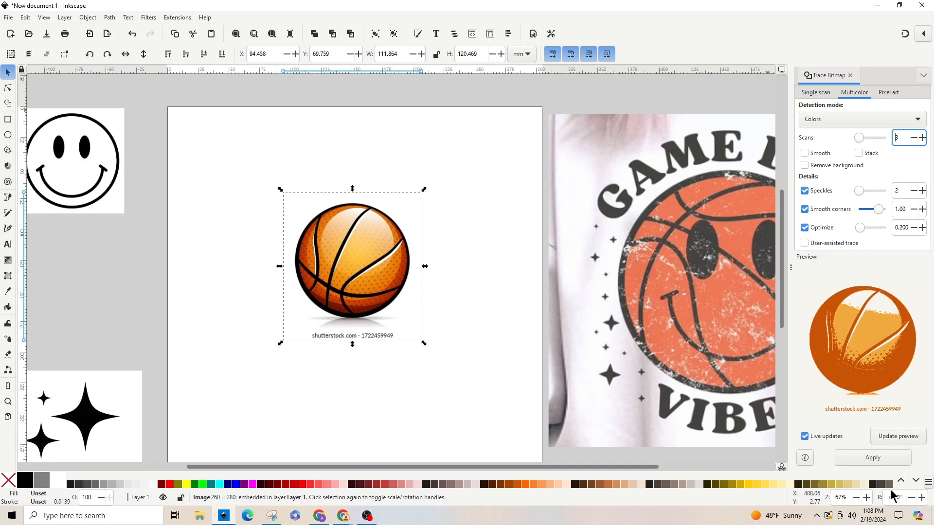
{"action": "left_click", "coordinate": [922, 138]}
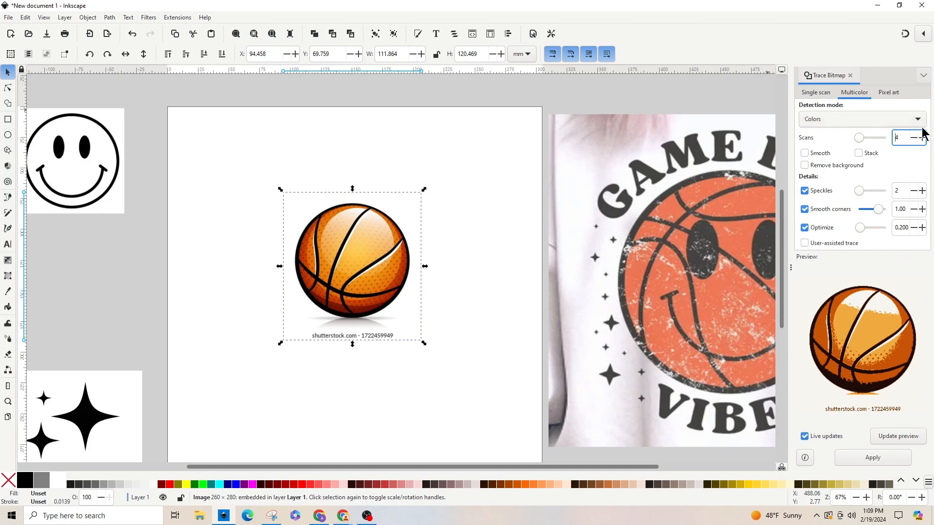
{"action": "left_click", "coordinate": [806, 166]}
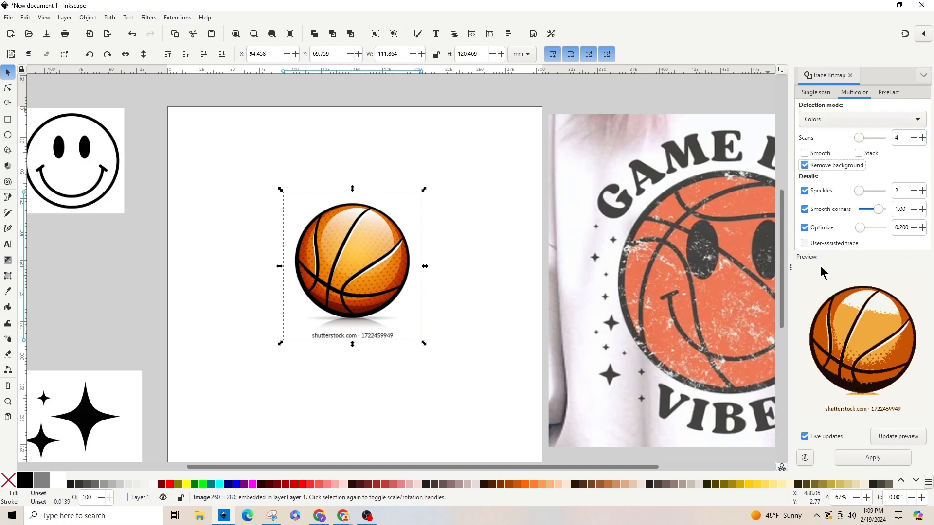
{"action": "left_click", "coordinate": [865, 460]}
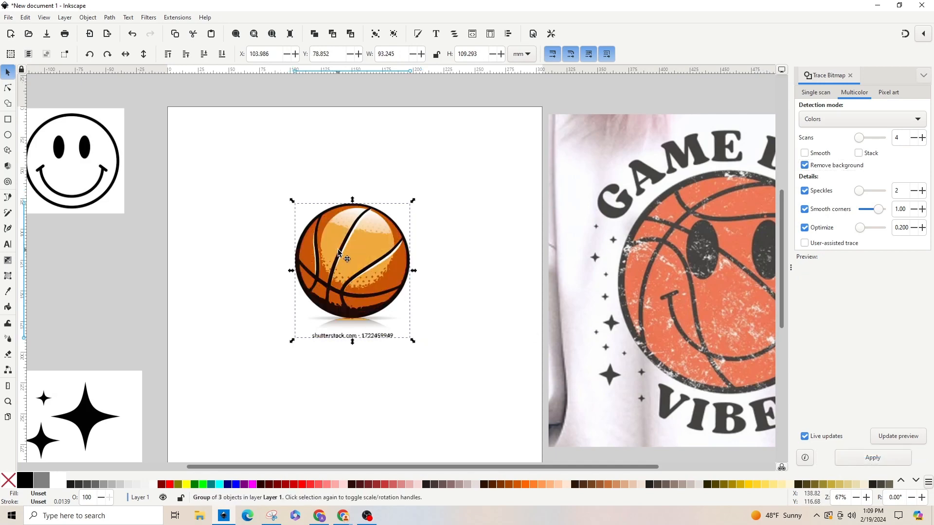
- Separate the traced basketball from the original image, delete the original, and move the trace back to the middle of the page
{"action": "left_click_drag", "start_coordinate": [338, 249], "coordinate": [478, 247]}
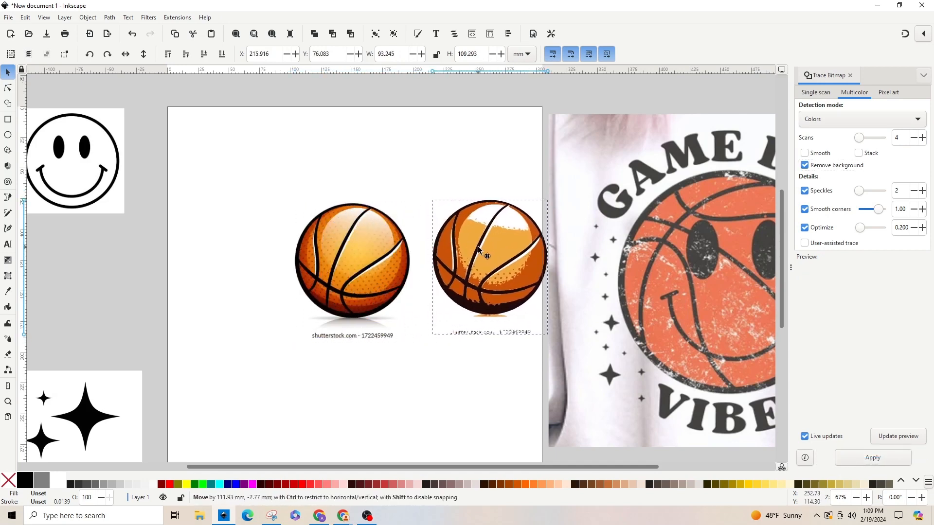
{"action": "left_click", "coordinate": [355, 247]}
{"action": "left_click_drag", "start_coordinate": [363, 250], "coordinate": [277, 243]}
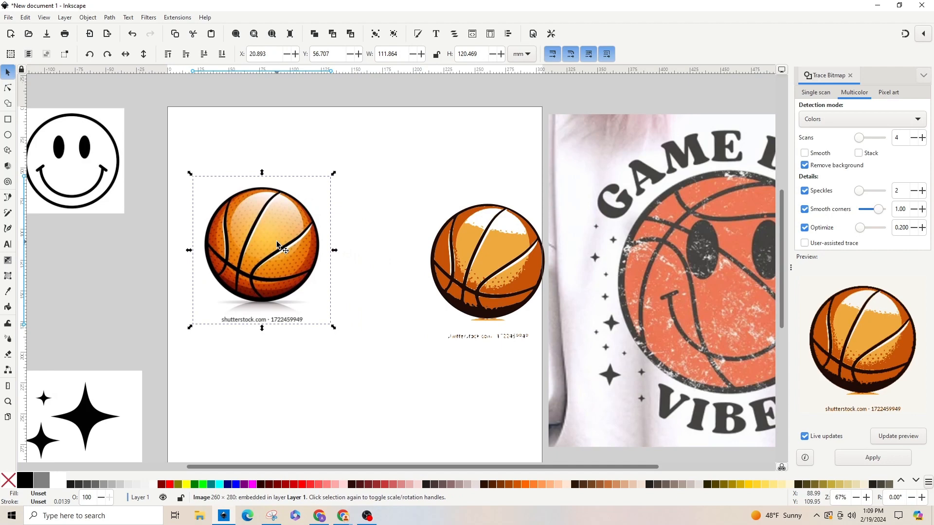
{"action": "key", "text": "Delete"}
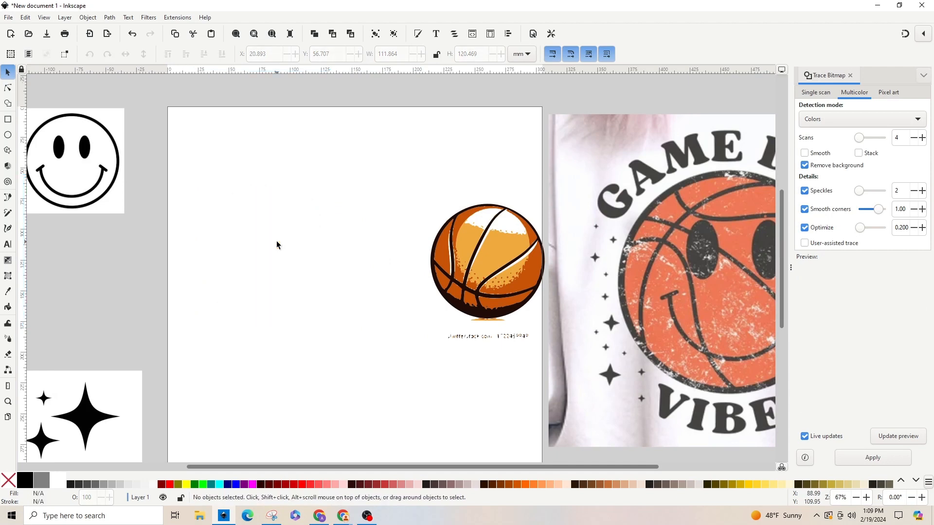
{"action": "mouse_move", "coordinate": [486, 273]}
{"action": "left_mouse_down"}
{"action": "mouse_move", "coordinate": [342, 272]}
{"action": "mouse_move", "coordinate": [360, 256]}
{"action": "left_mouse_up"}
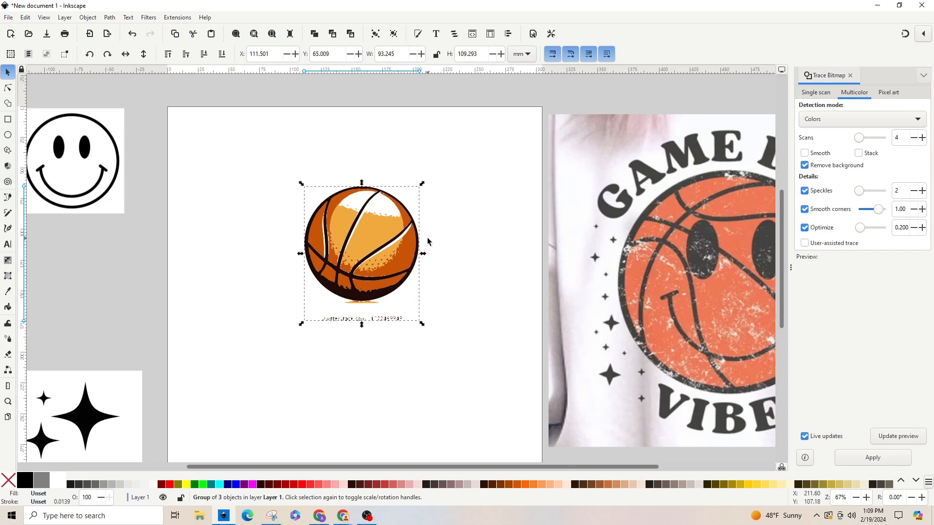
- Ungroup the traced basketball, pull out the dark orange and light orange color layers, and delete them
{"action": "key", "text": "ctrl+shift+g"}
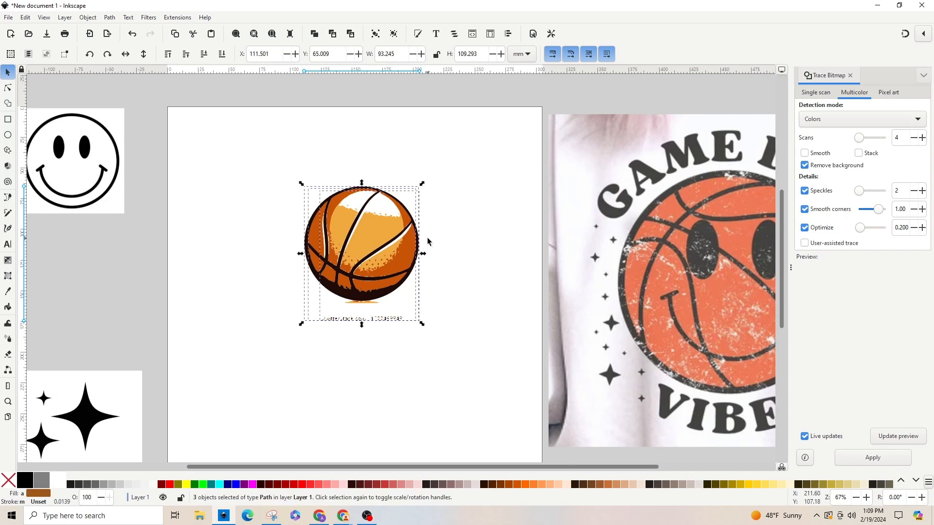
{"action": "left_click", "coordinate": [427, 238]}
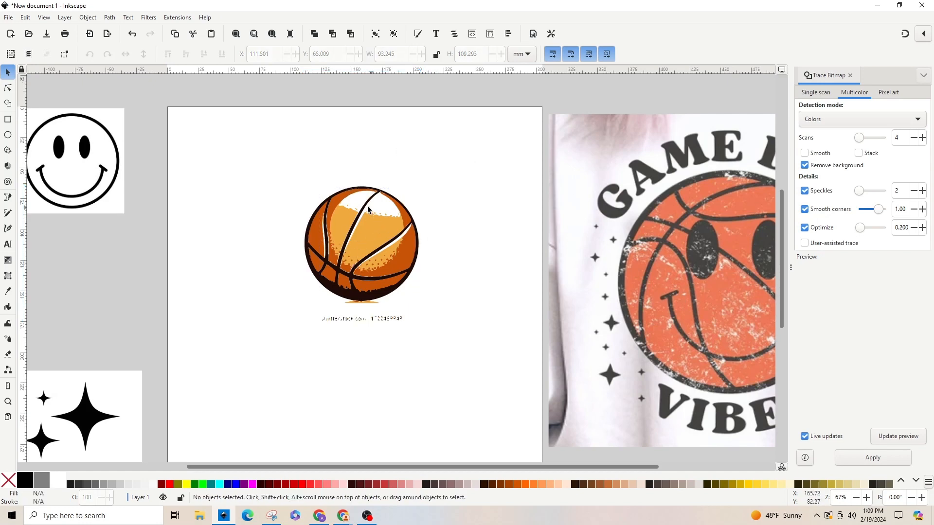
{"action": "left_click_drag", "start_coordinate": [343, 200], "coordinate": [203, 185]}
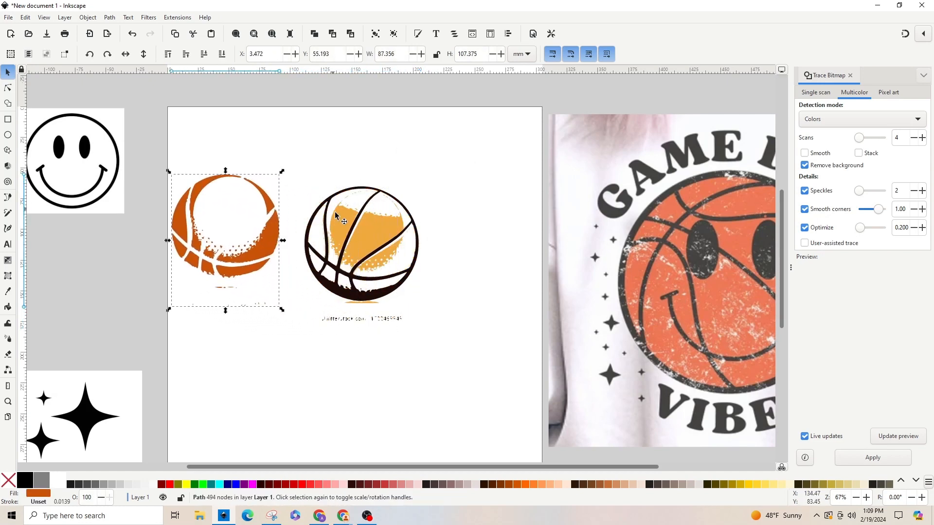
{"action": "left_click_drag", "start_coordinate": [337, 218], "coordinate": [193, 217]}
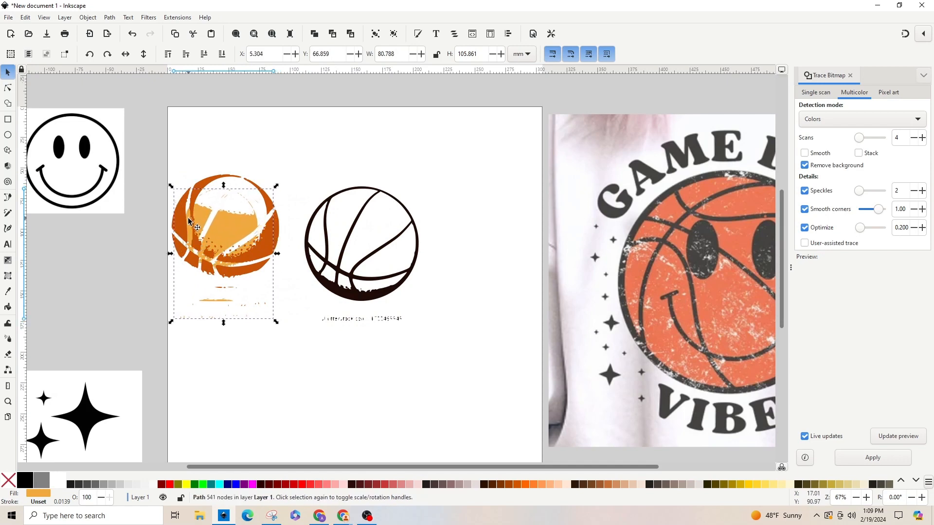
{"action": "left_click_drag", "start_coordinate": [144, 140], "coordinate": [292, 340]}
{"action": "key", "text": "Delete"}
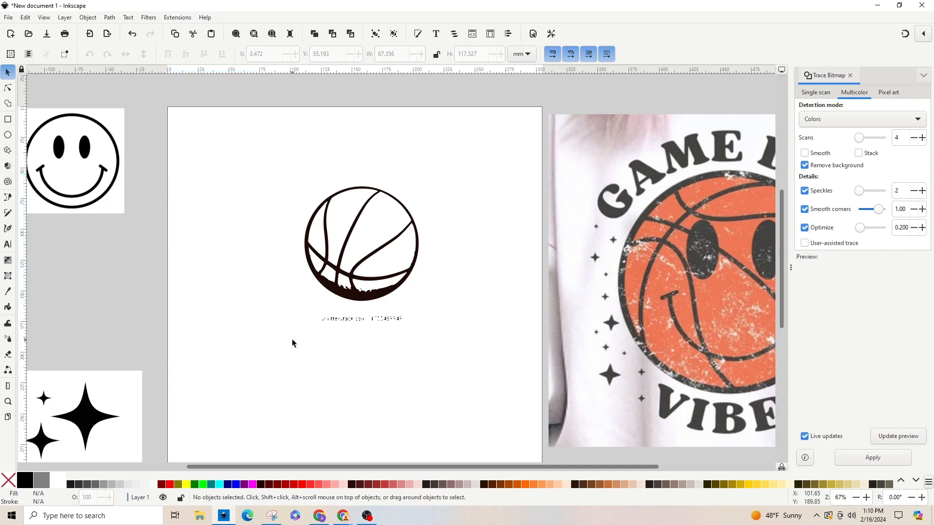
- Delete all nodes of the watermark text beneath the black basketball outline
{"action": "mouse_move", "coordinate": [372, 292]}
{"action": "left_mouse_down"}
{"action": "mouse_move", "coordinate": [359, 290]}
{"action": "mouse_move", "coordinate": [360, 311]}
{"action": "left_mouse_up"}
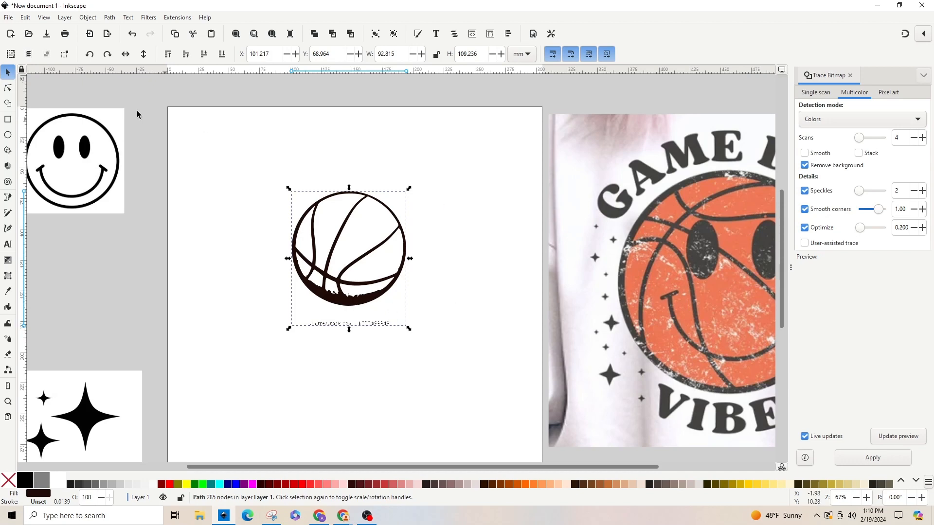
{"action": "left_click", "coordinate": [8, 89]}
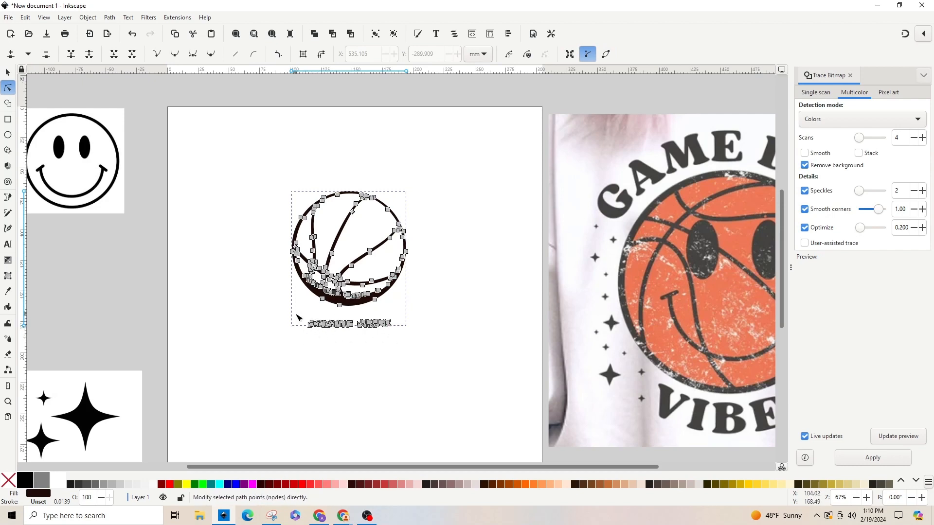
{"action": "left_click_drag", "start_coordinate": [295, 312], "coordinate": [406, 340]}
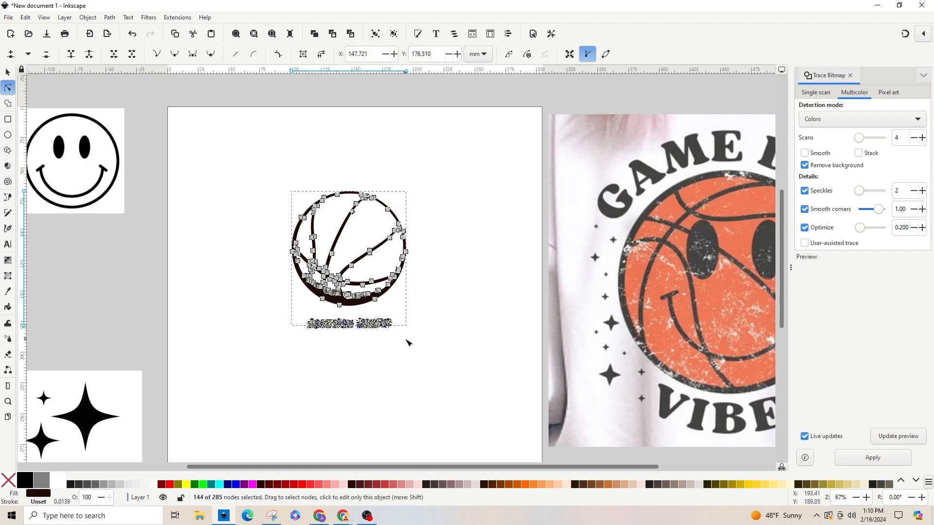
{"action": "key", "text": "Delete"}
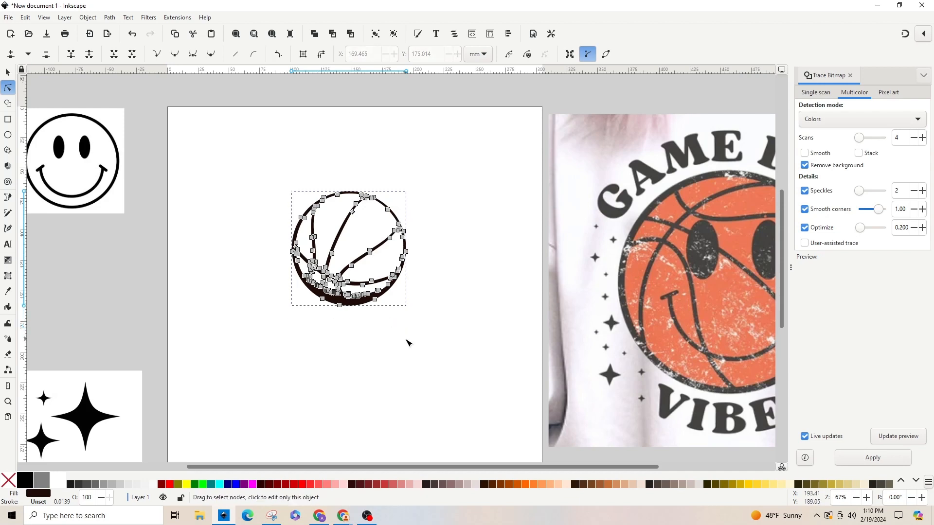
{"action": "left_click", "coordinate": [484, 340]}
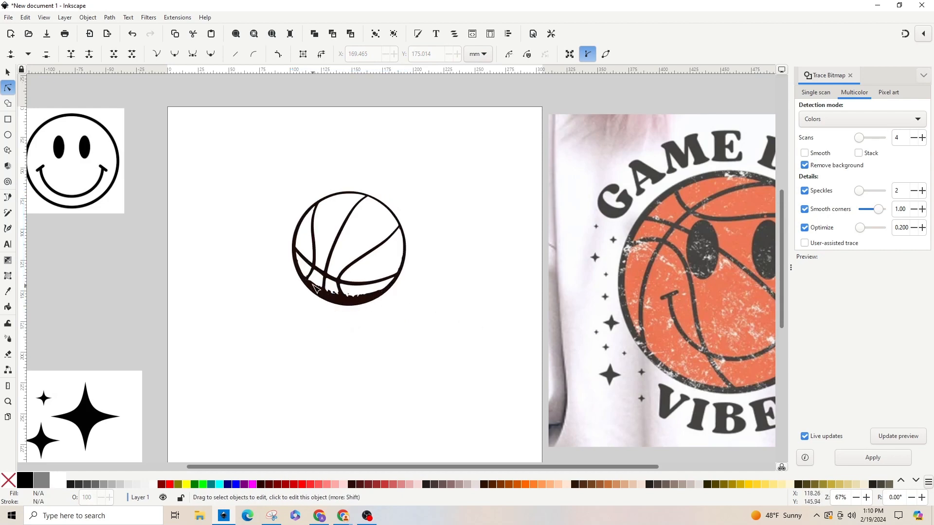
- Delete the jagged nodes along the lower edge of the lower-right opening in the black basketball outline
{"action": "left_click", "coordinate": [7, 72]}
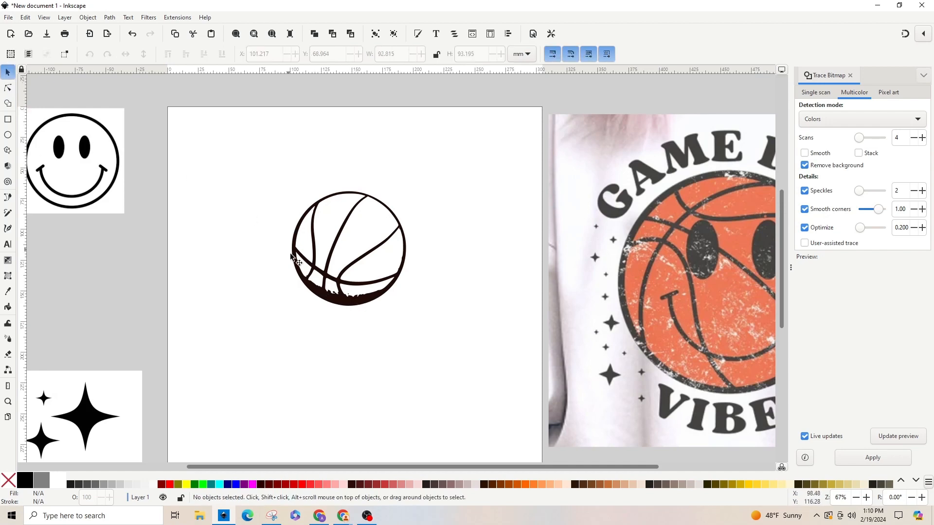
{"action": "left_click", "coordinate": [358, 285]}
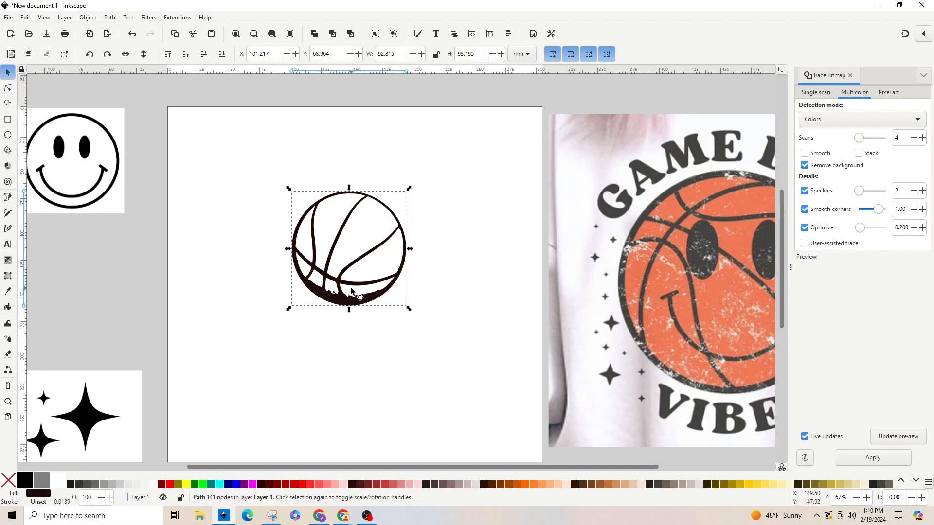
{"action": "key", "text": "3"}
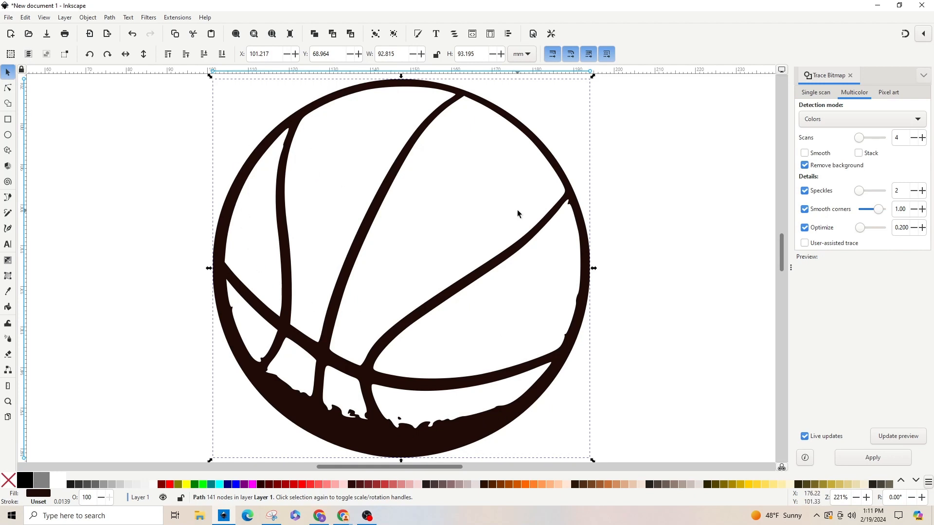
{"action": "left_click", "coordinate": [7, 88]}
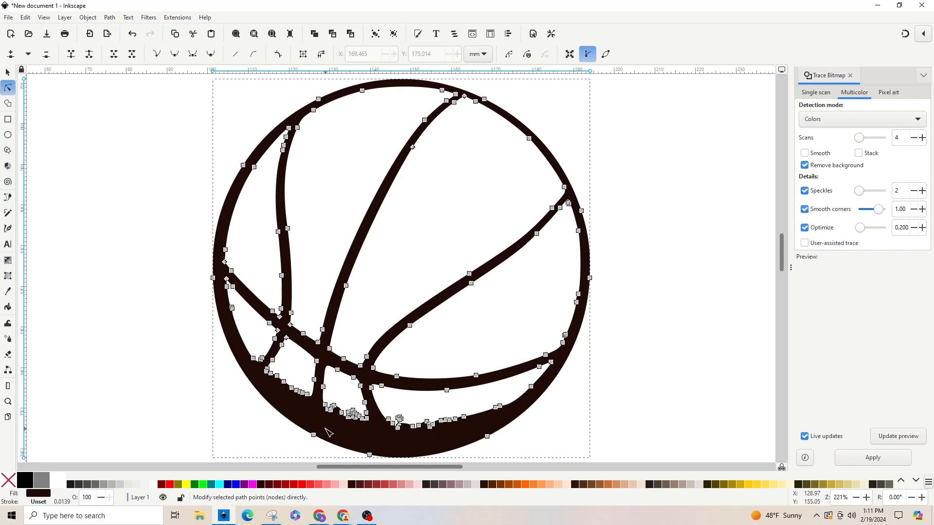
{"action": "left_click", "coordinate": [237, 343]}
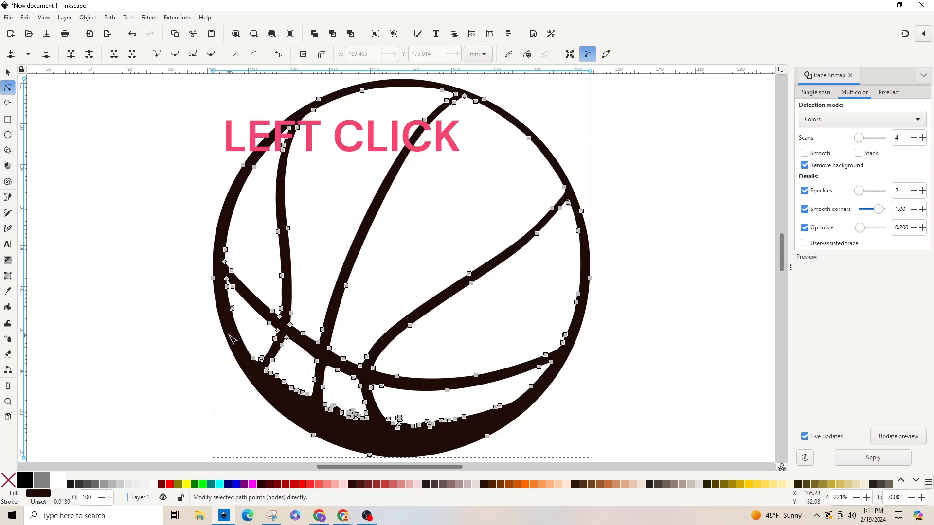
{"action": "key", "text": "plus"}
{"action": "key", "text": "plus"}
{"action": "scroll", "coordinate": [574, 307], "scroll_direction": "down", "scroll_amount": 10}
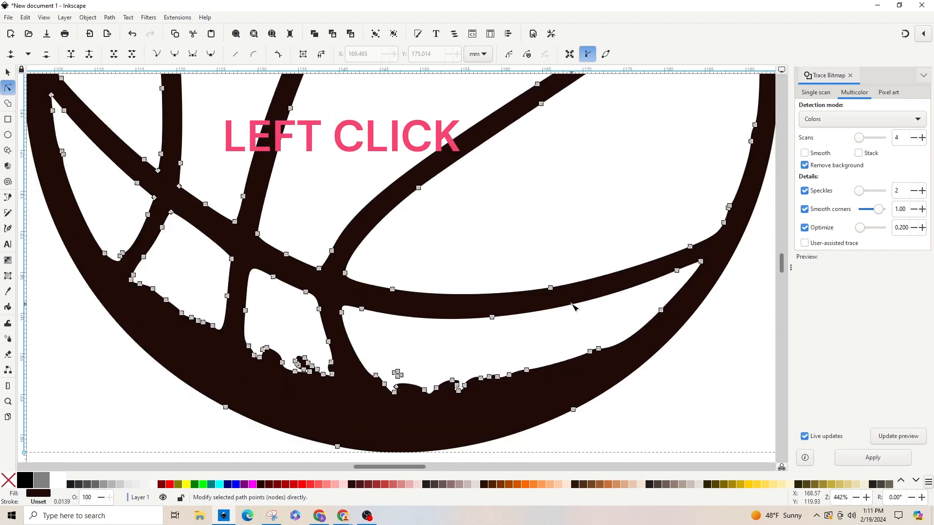
{"action": "left_click_drag", "start_coordinate": [404, 468], "coordinate": [420, 468]}
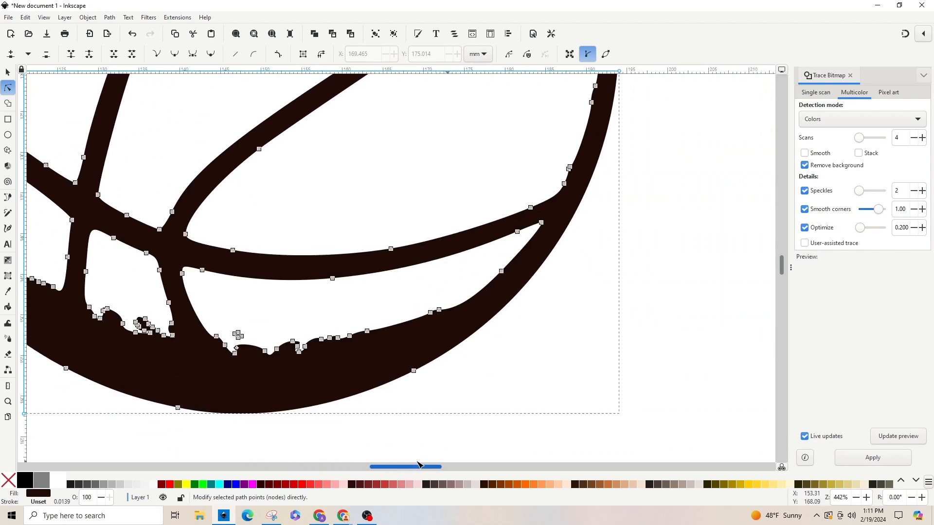
{"action": "key", "text": "plus"}
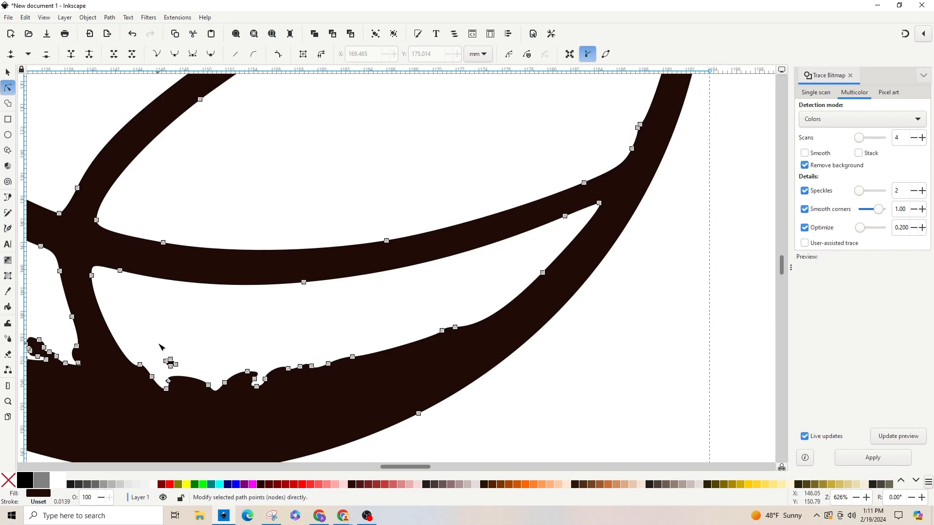
{"action": "left_click_drag", "start_coordinate": [159, 343], "coordinate": [387, 402]}
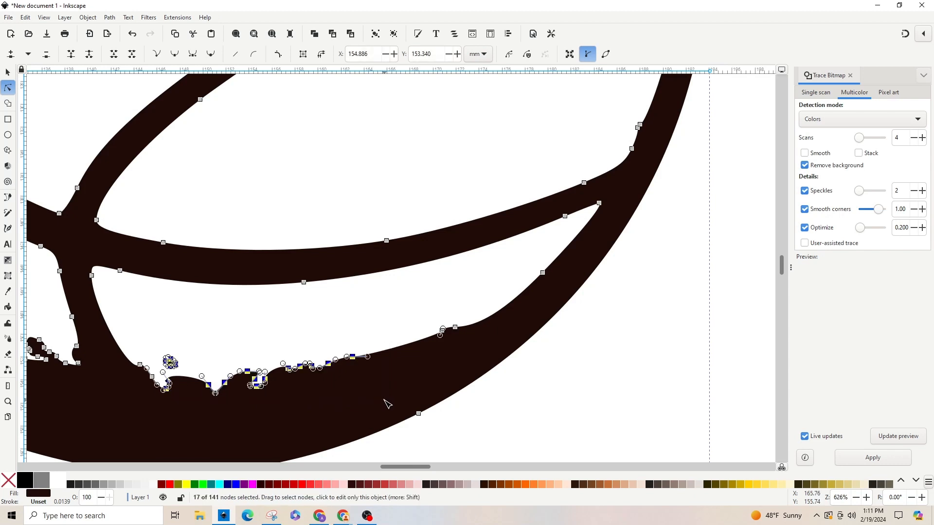
{"action": "key", "text": "Delete"}
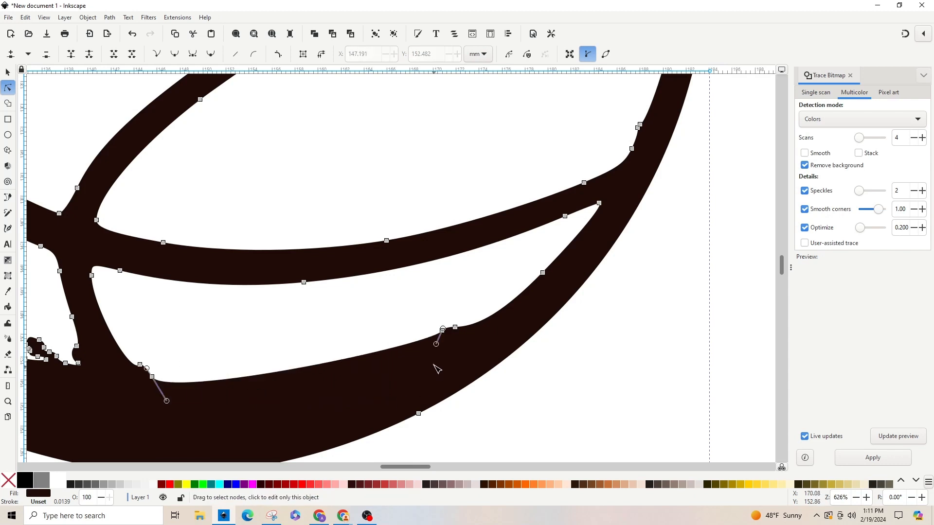
- Delete the leftover bump nodes at both ends of the lower-right opening's bottom edge, keeping its lower-left corner node
{"action": "left_click", "coordinate": [455, 327]}
{"action": "key", "text": "Delete"}
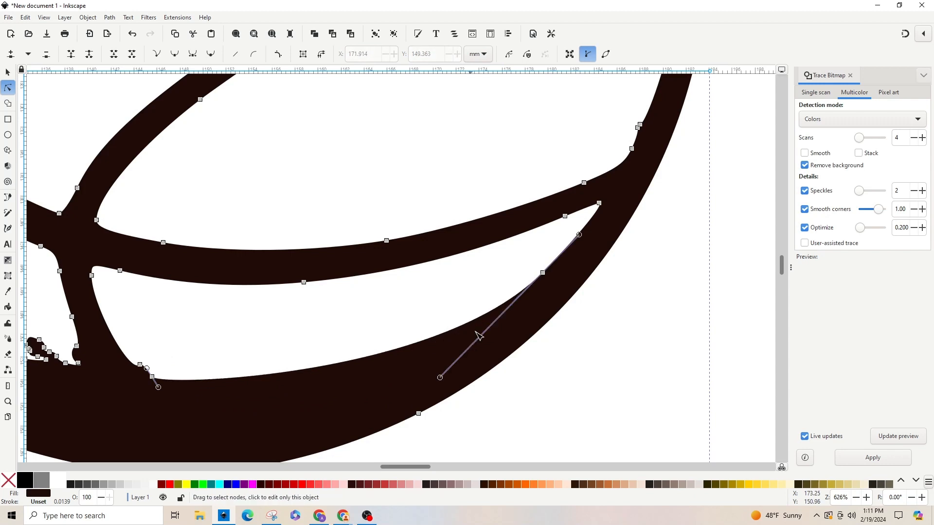
{"action": "left_click", "coordinate": [152, 376]}
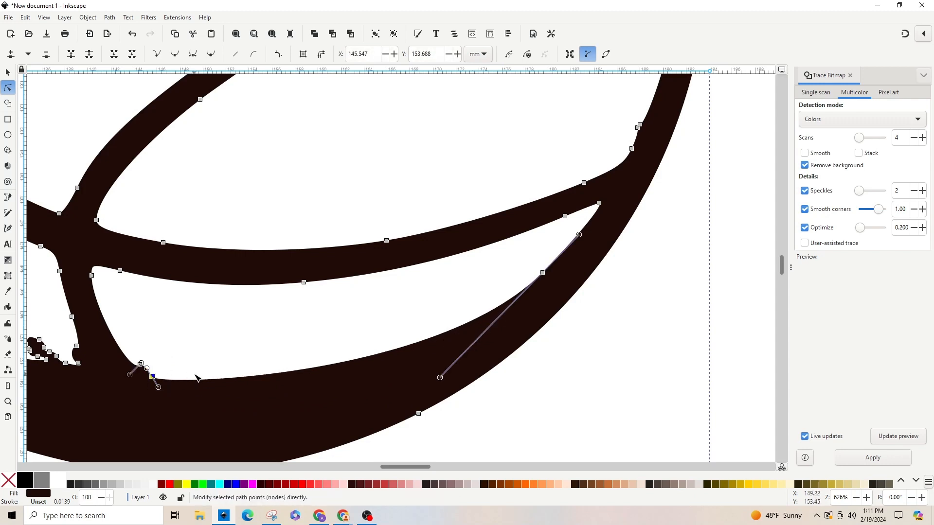
{"action": "key", "text": "Delete"}
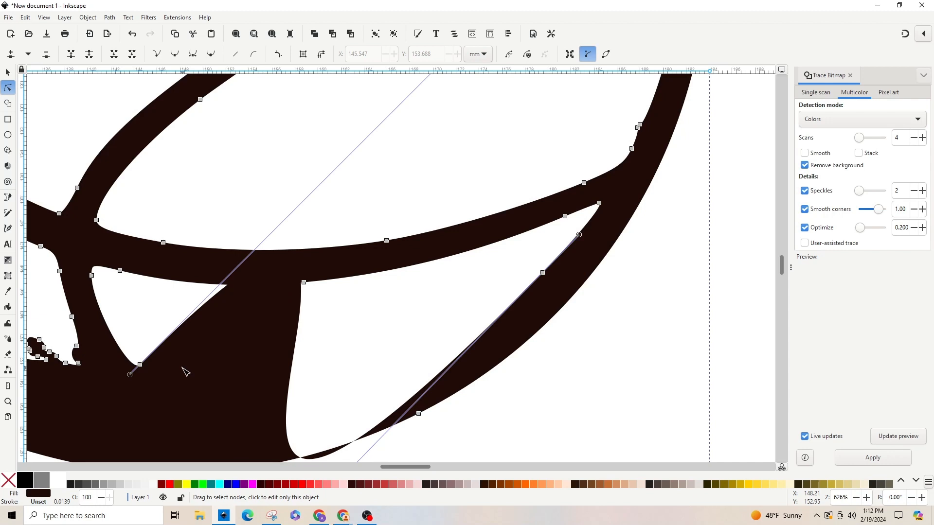
{"action": "key", "text": "ctrl+z"}
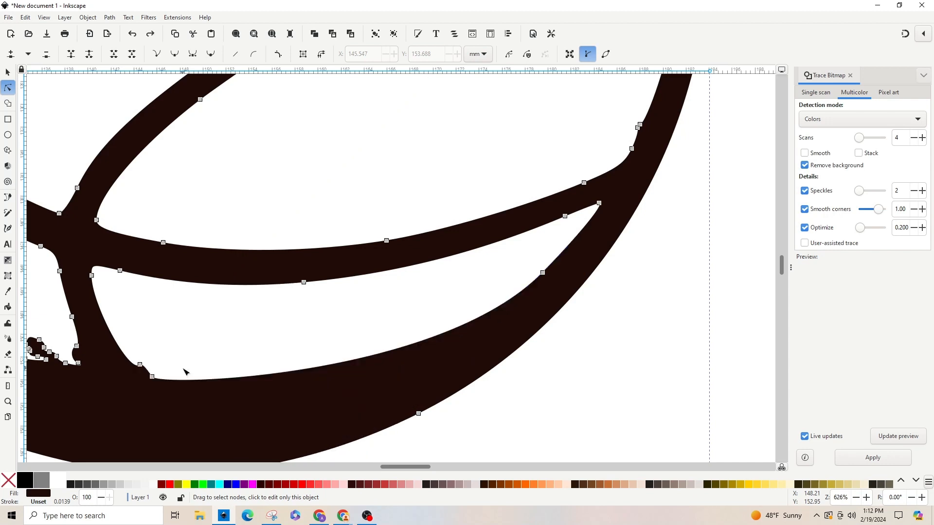
{"action": "left_click", "coordinate": [141, 365]}
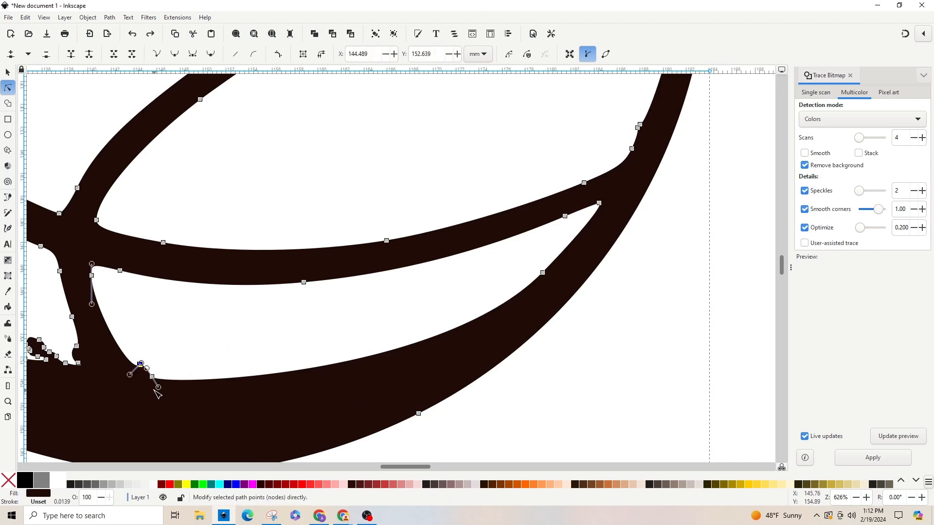
{"action": "key", "text": "Delete"}
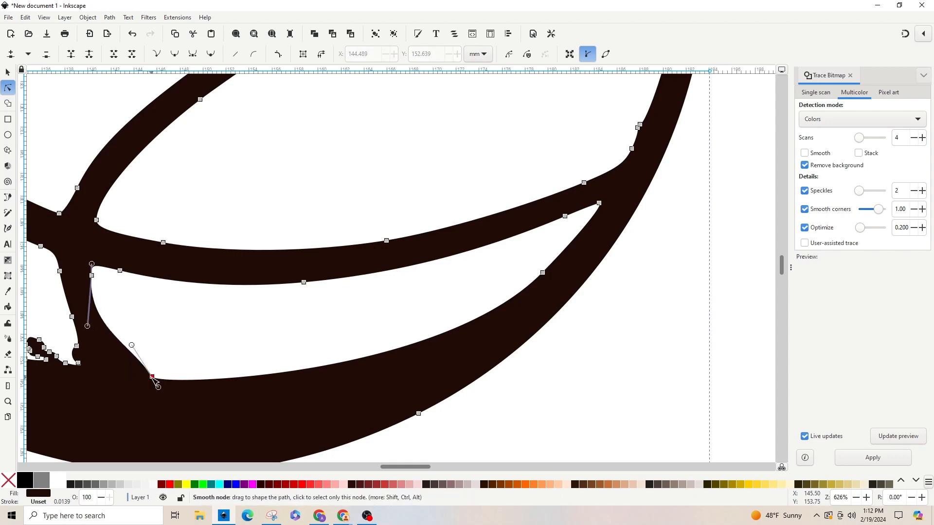
- Pull the lower-right opening's bottom corner node and edge down and its right node outward to follow the ball's outer curve
{"action": "left_click_drag", "start_coordinate": [153, 378], "coordinate": [141, 429]}
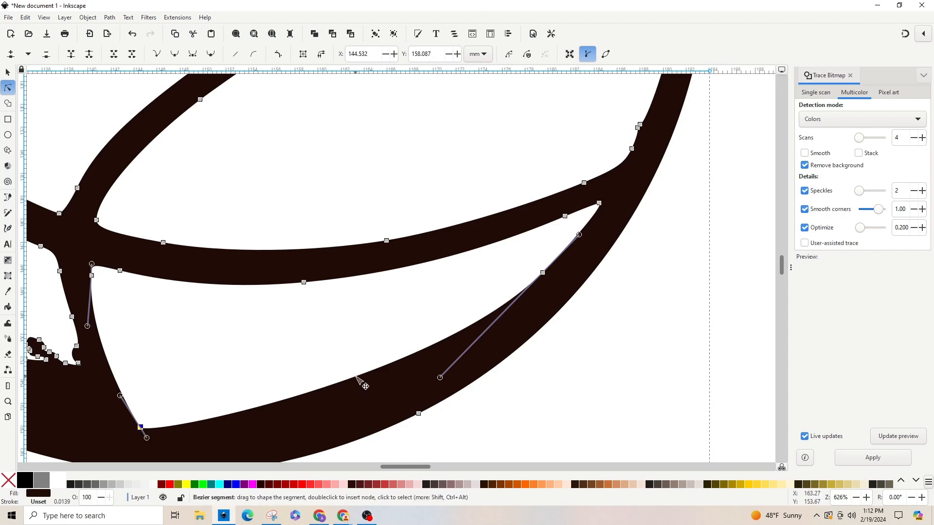
{"action": "left_click_drag", "start_coordinate": [357, 376], "coordinate": [359, 408]}
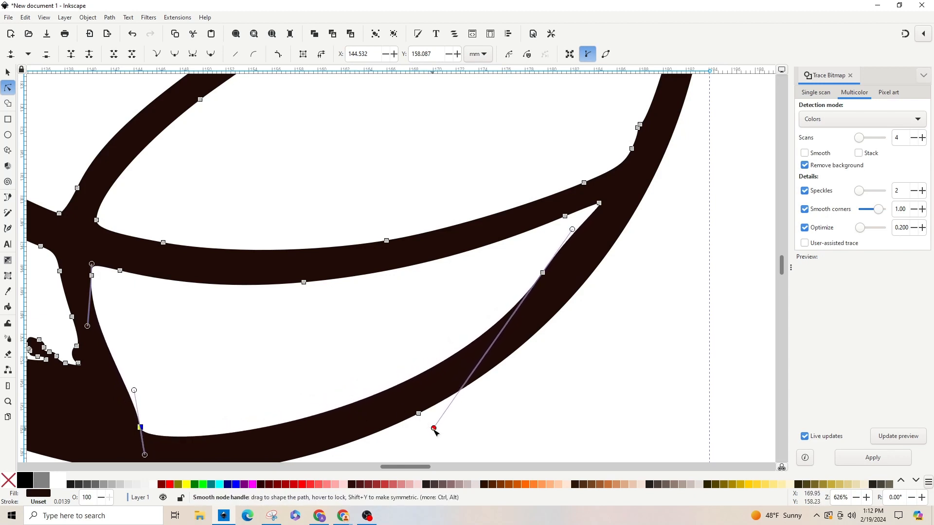
{"action": "left_click_drag", "start_coordinate": [433, 428], "coordinate": [375, 406]}
{"action": "key", "text": "ctrl+z"}
{"action": "left_click_drag", "start_coordinate": [544, 274], "coordinate": [570, 262]}
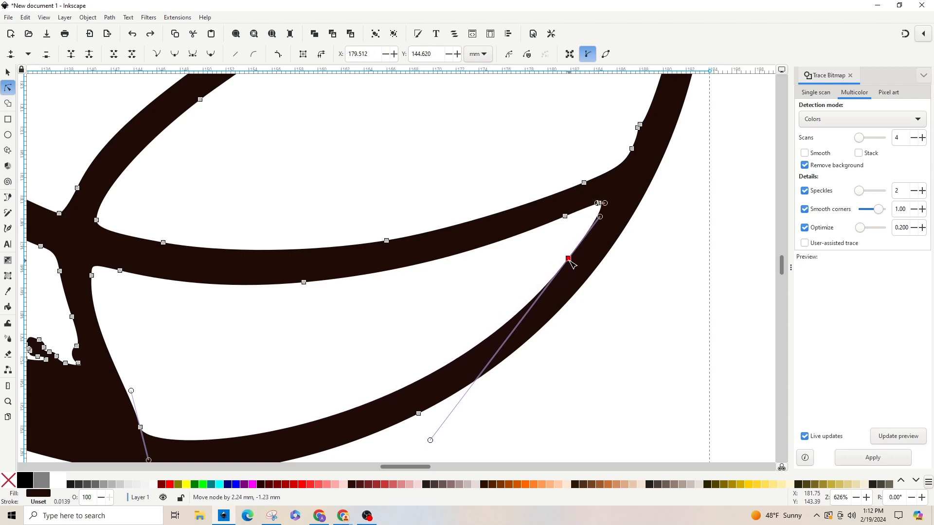
- Adjust the node handles on the lower-right opening's left edge so it curves smoothly into the bottom corner
{"action": "left_click", "coordinate": [91, 275]}
{"action": "left_click_drag", "start_coordinate": [89, 329], "coordinate": [99, 337]}
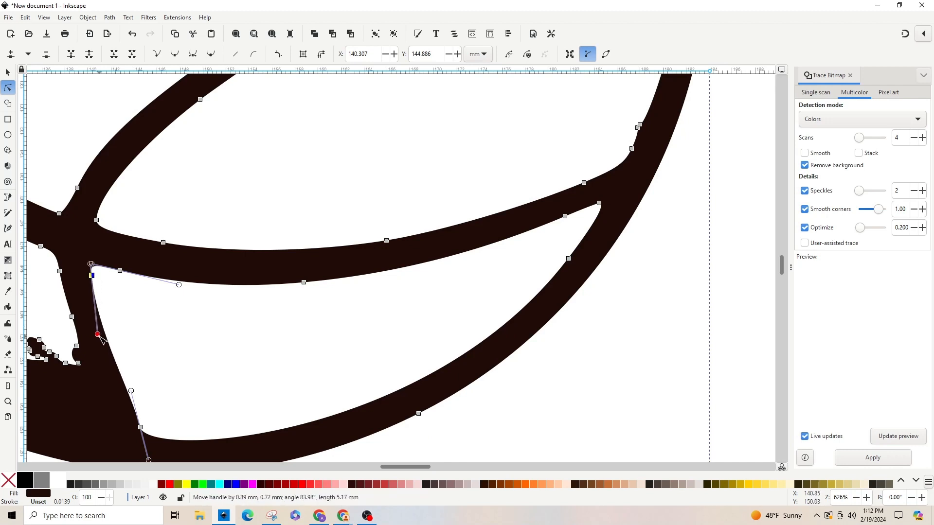
{"action": "left_click_drag", "start_coordinate": [132, 392], "coordinate": [116, 403]}
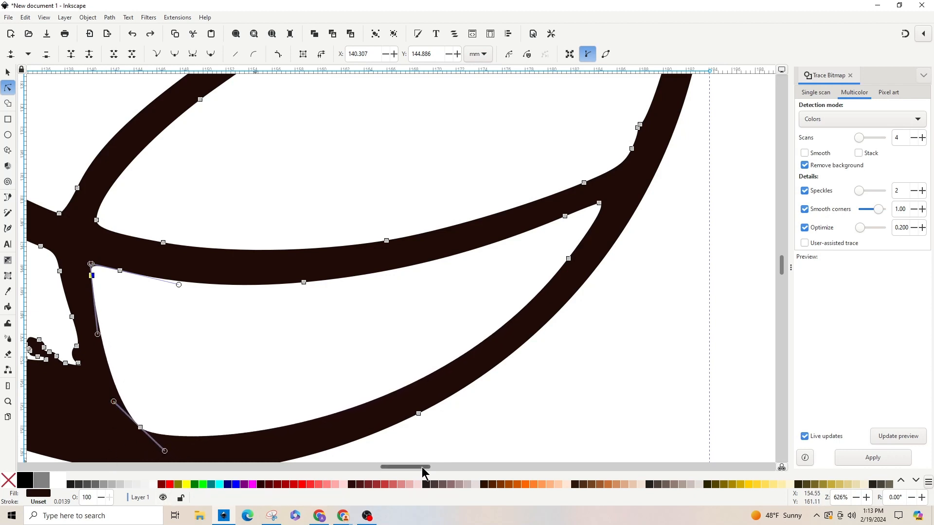
- Delete the jagged nodes along the bottom edge of the lower-middle opening in the basketball outline
{"action": "left_click_drag", "start_coordinate": [423, 470], "coordinate": [398, 472]}
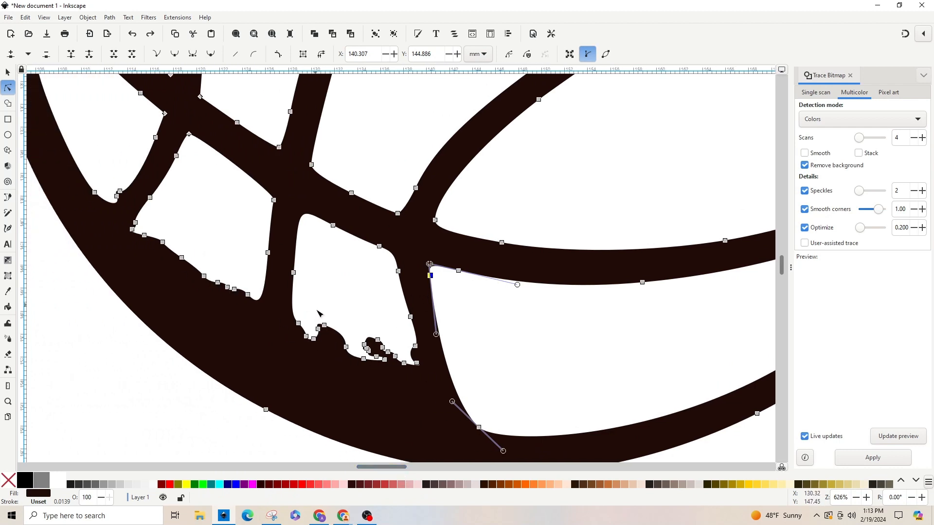
{"action": "left_click_drag", "start_coordinate": [306, 305], "coordinate": [404, 383]}
{"action": "key", "text": "Delete"}
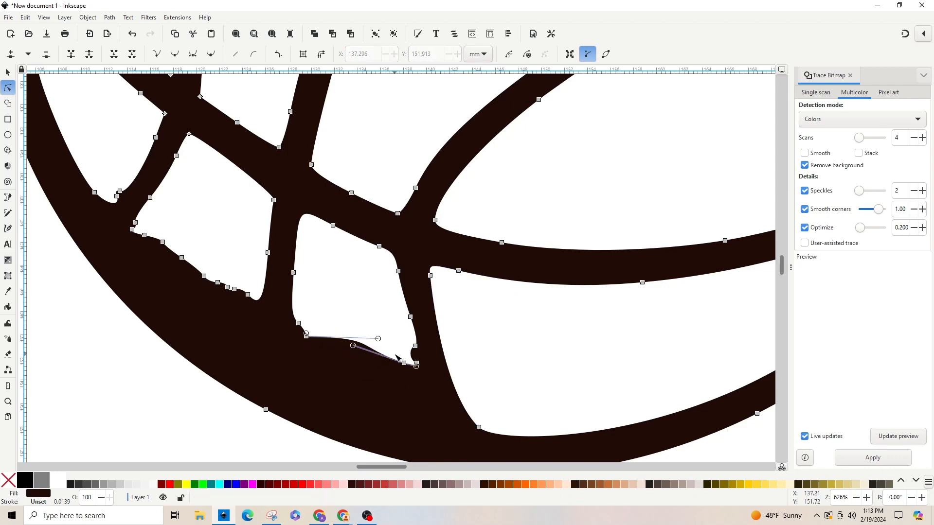
{"action": "left_click_drag", "start_coordinate": [395, 355], "coordinate": [408, 372]}
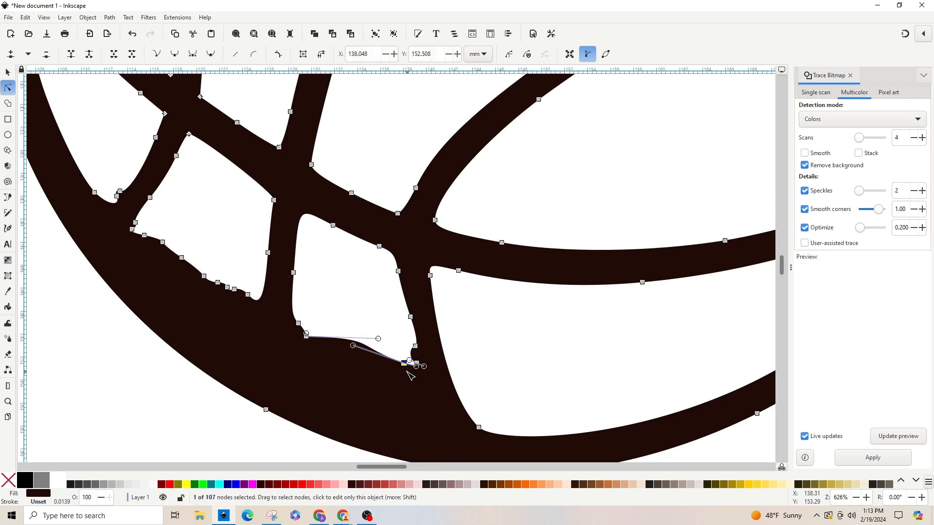
{"action": "key", "text": "Delete"}
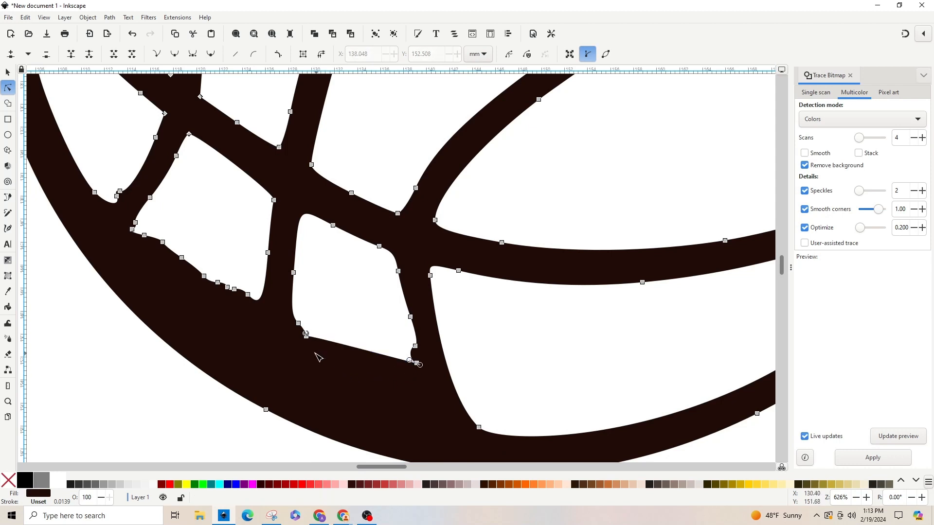
{"action": "left_click_drag", "start_coordinate": [316, 353], "coordinate": [302, 329]}
{"action": "key", "text": "Delete"}
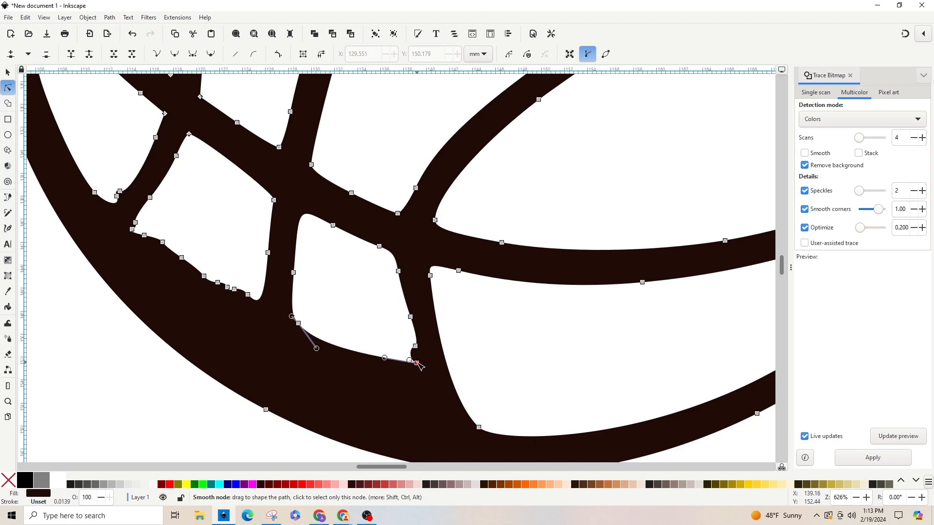
- Move the lower-middle opening's two bottom corner nodes toward the ball's rim, then delete the right edge's bump node and smooth that edge
{"action": "left_click_drag", "start_coordinate": [418, 364], "coordinate": [454, 430]}
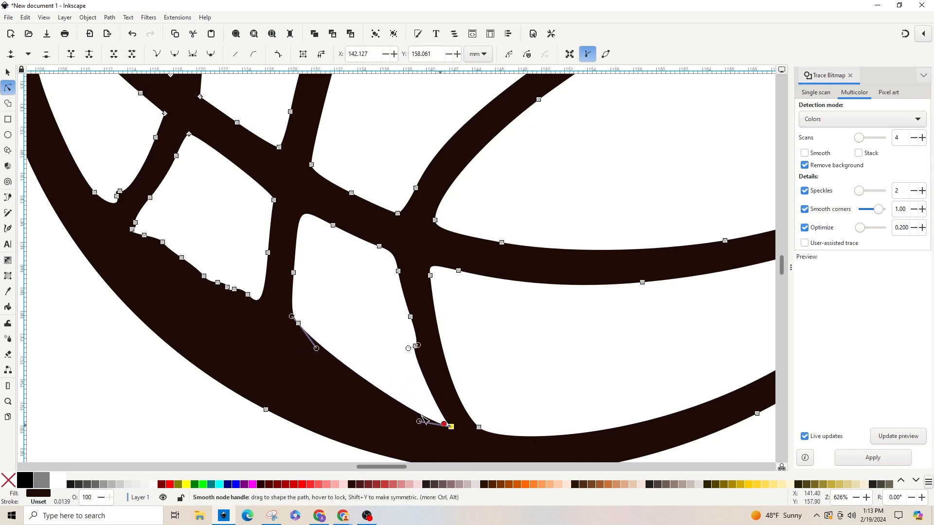
{"action": "left_click_drag", "start_coordinate": [299, 326], "coordinate": [283, 370]}
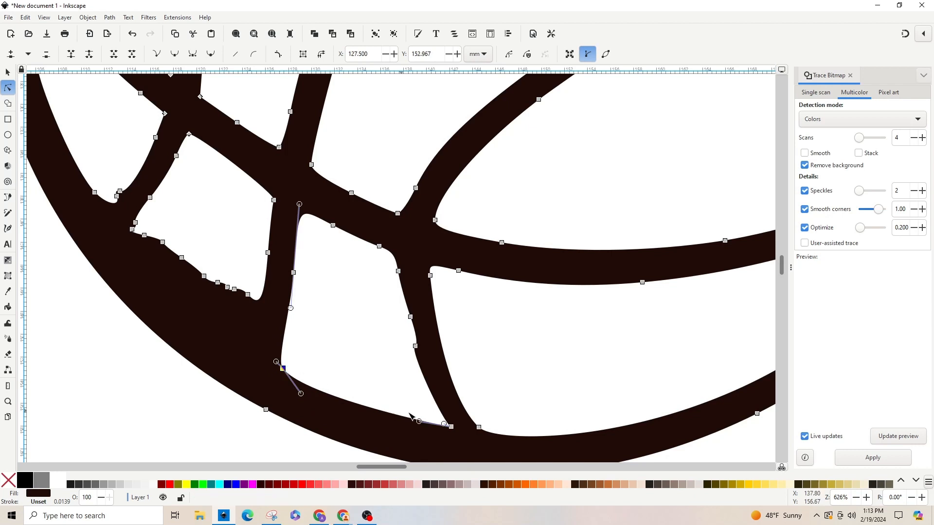
{"action": "left_click", "coordinate": [416, 347]}
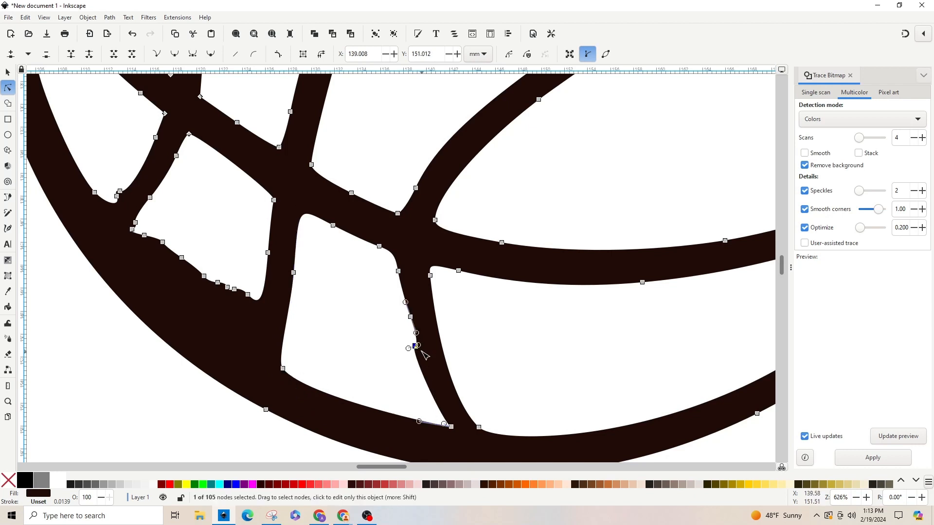
{"action": "key", "text": "Delete"}
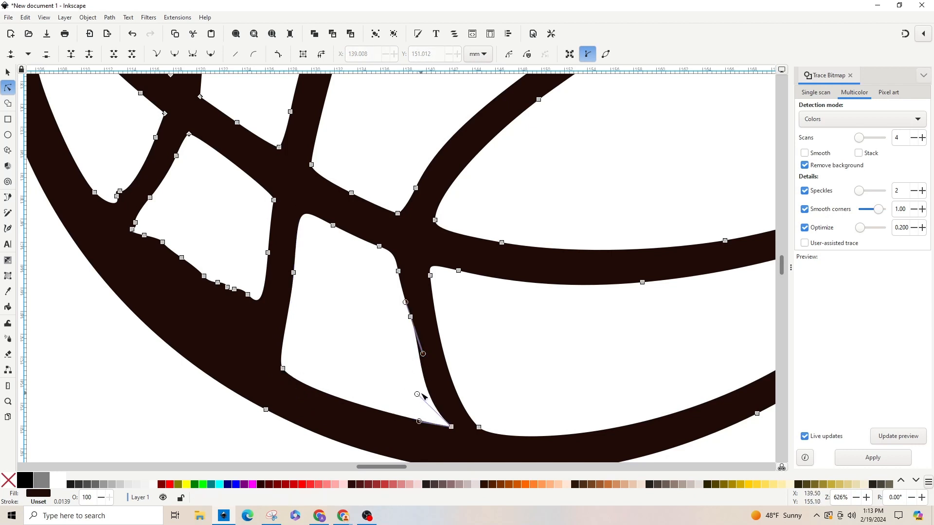
{"action": "mouse_move", "coordinate": [417, 393]}
{"action": "left_mouse_down"}
{"action": "mouse_move", "coordinate": [435, 388]}
{"action": "mouse_move", "coordinate": [428, 380]}
{"action": "left_mouse_up"}
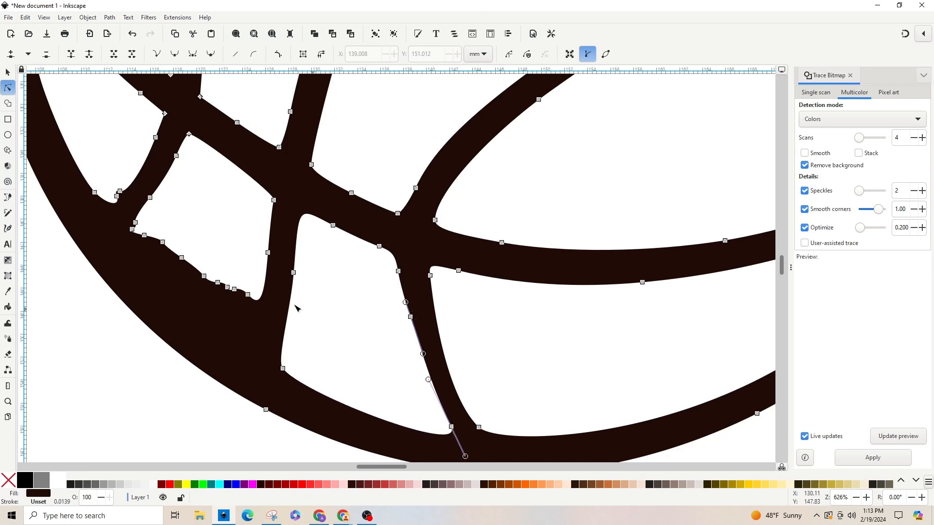
- Shift the upper node on the lower-middle opening's left edge outward and round its bottom-left corner with the node handle
{"action": "left_click_drag", "start_coordinate": [294, 273], "coordinate": [289, 263]}
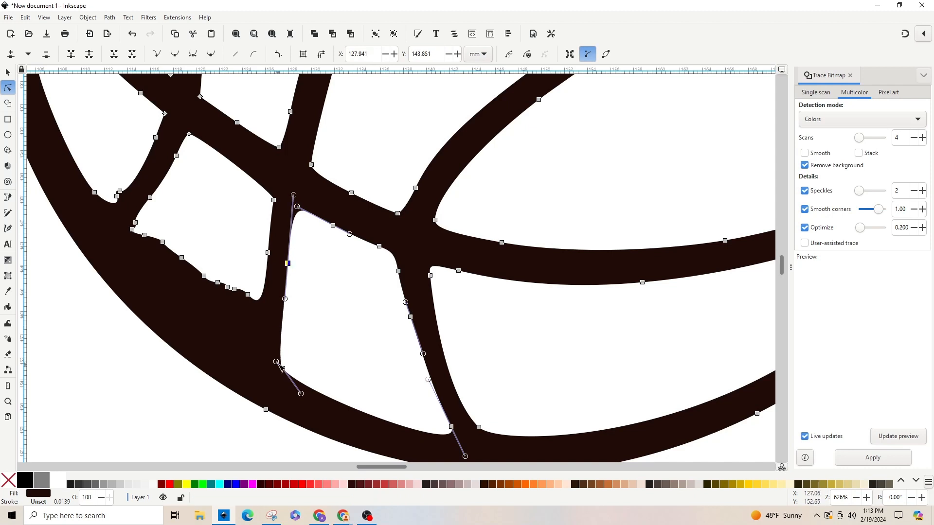
{"action": "left_click_drag", "start_coordinate": [276, 362], "coordinate": [270, 350]}
{"action": "left_click", "coordinate": [372, 380]}
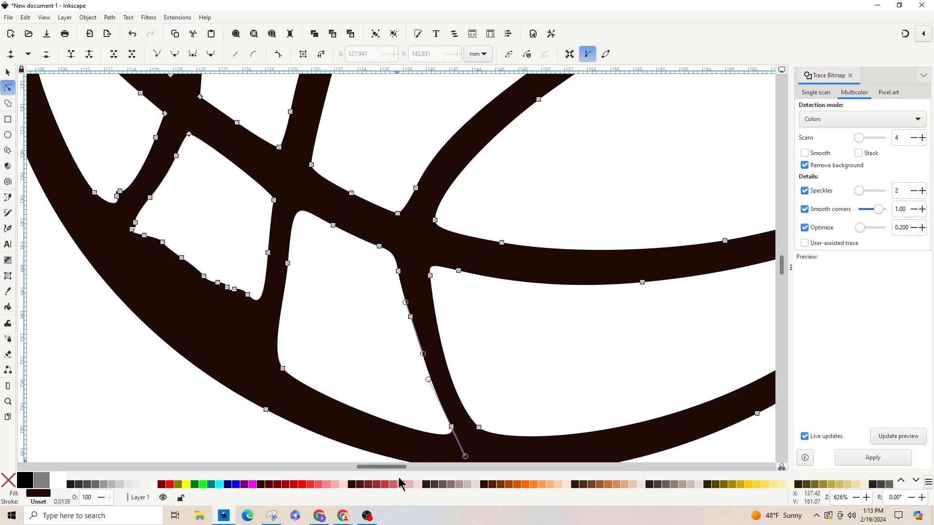
- Move the lower-left opening's bottom-right corner node down toward the ball's rim and delete the jagged nodes along its bottom edge
{"action": "left_click_drag", "start_coordinate": [395, 468], "coordinate": [375, 468]}
{"action": "scroll", "coordinate": [413, 370], "scroll_direction": "down", "scroll_amount": 2}
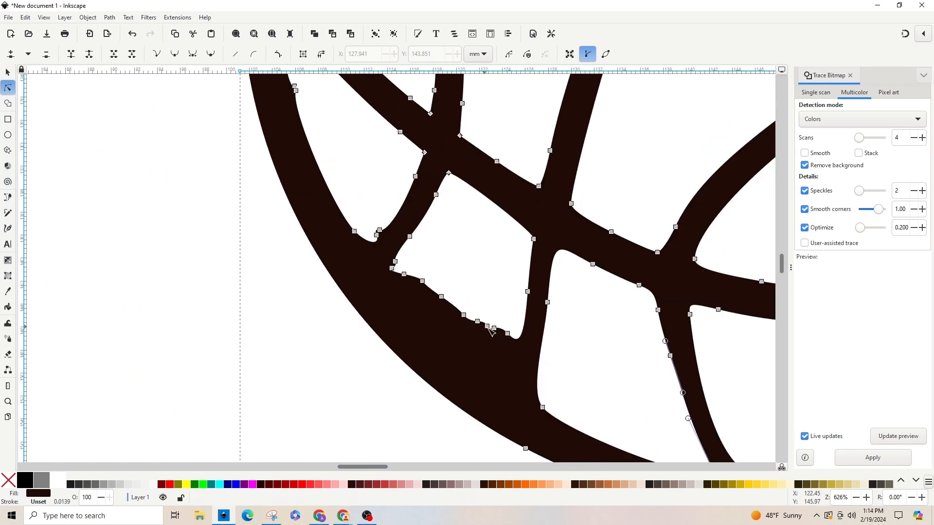
{"action": "left_click", "coordinate": [516, 339]}
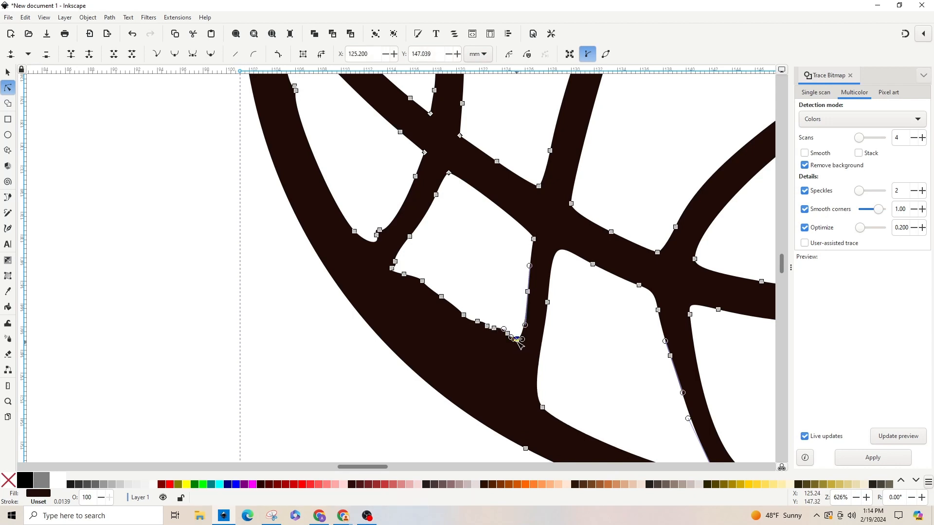
{"action": "left_click_drag", "start_coordinate": [519, 342], "coordinate": [518, 400]}
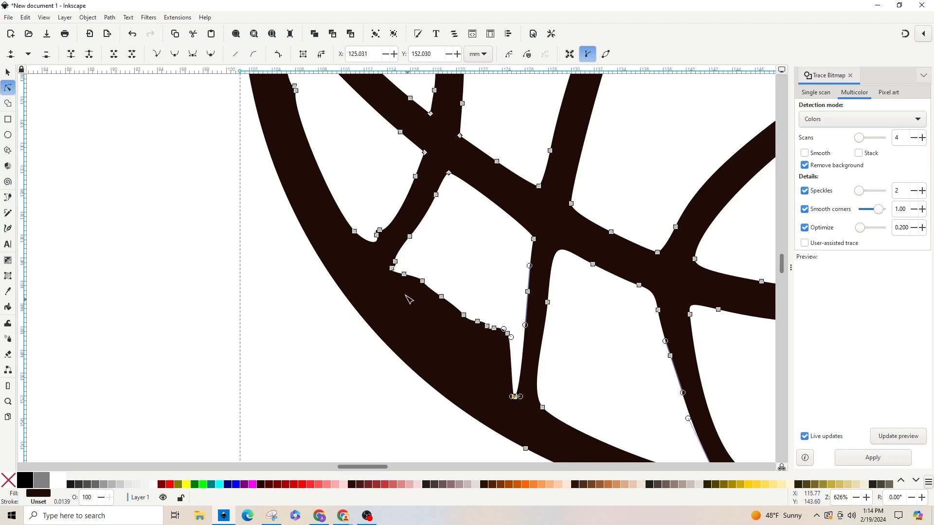
{"action": "left_click_drag", "start_coordinate": [403, 259], "coordinate": [511, 344]}
{"action": "key", "text": "Delete"}
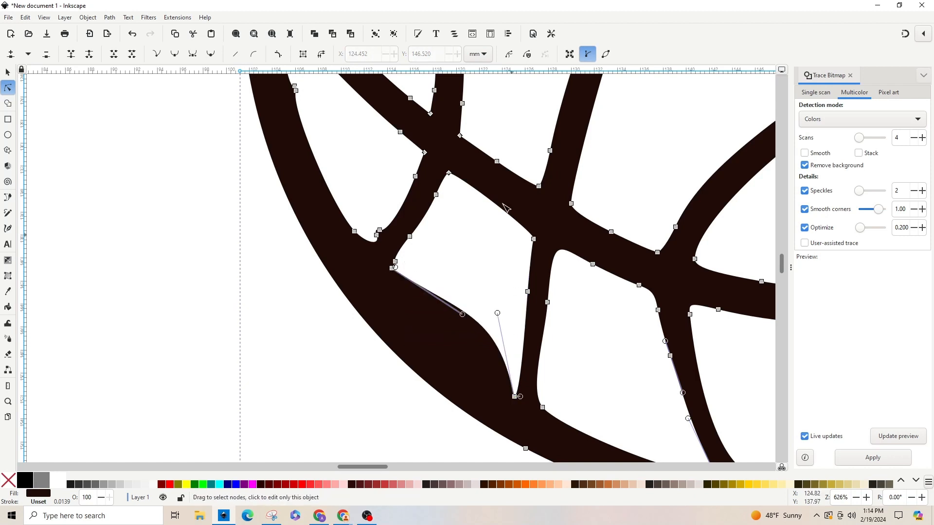
- Move the lower-left opening's left corner node toward the rim and adjust the bottom edge's handles so it follows the rim's curve
{"action": "left_click_drag", "start_coordinate": [497, 314], "coordinate": [434, 350]}
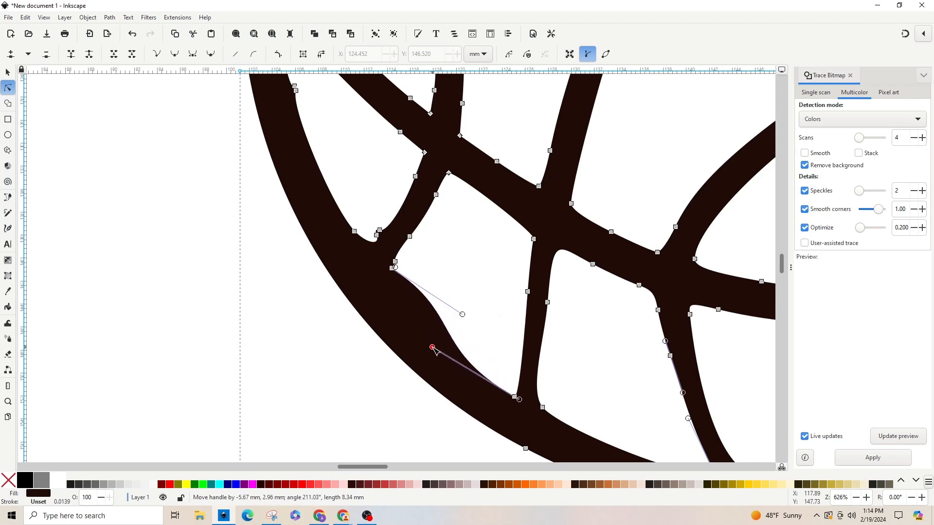
{"action": "left_click_drag", "start_coordinate": [393, 271], "coordinate": [379, 288]}
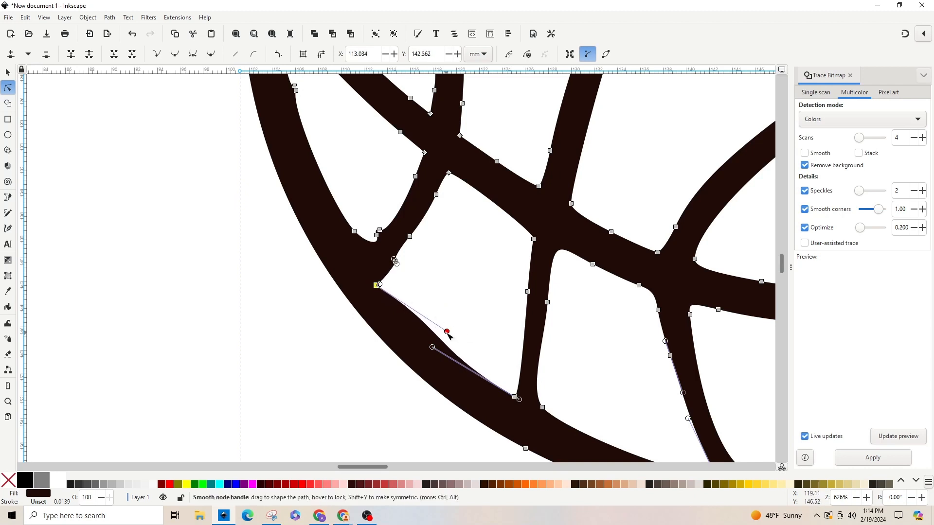
{"action": "left_click_drag", "start_coordinate": [447, 332], "coordinate": [418, 342]}
- Delete the two extra nodes on the lower-left opening's left edge and nudge that edge's upper node slightly outward
{"action": "left_click", "coordinate": [403, 267]}
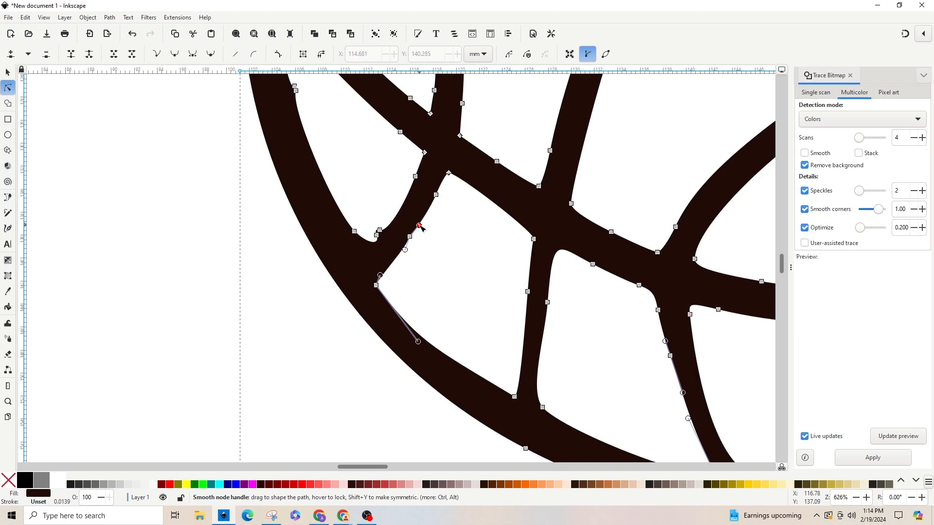
{"action": "key", "text": "Delete"}
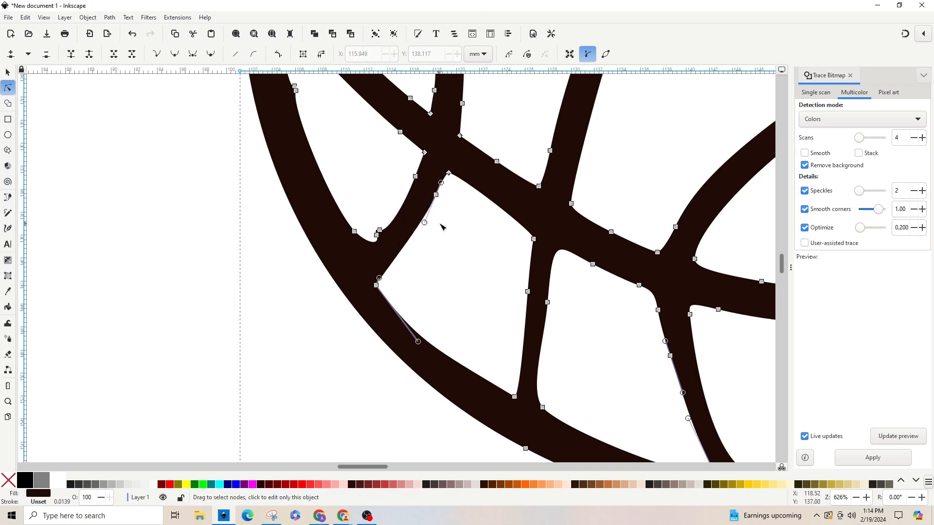
{"action": "left_click_drag", "start_coordinate": [438, 195], "coordinate": [433, 194]}
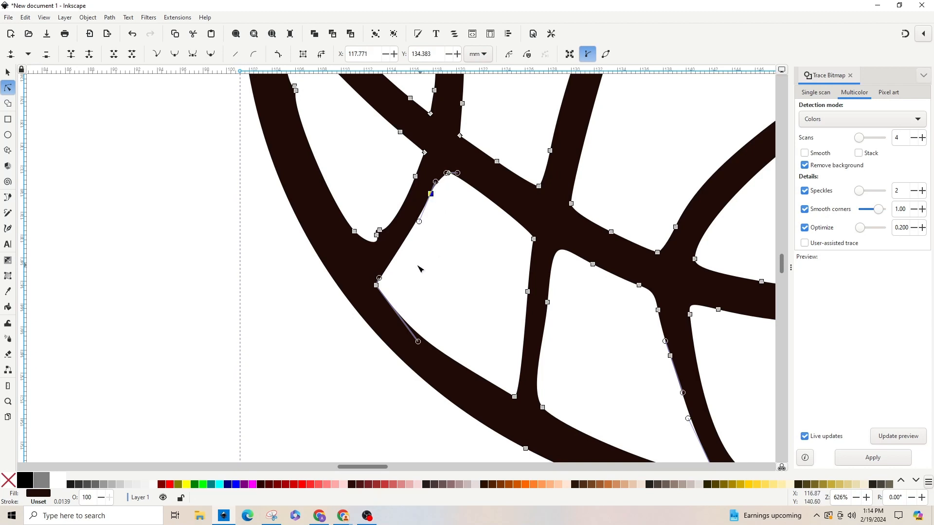
- Move the far-left opening's bottom-left node down toward the rim and delete the bump nodes on its left edge
{"action": "scroll", "coordinate": [384, 219], "scroll_direction": "up", "scroll_amount": 8}
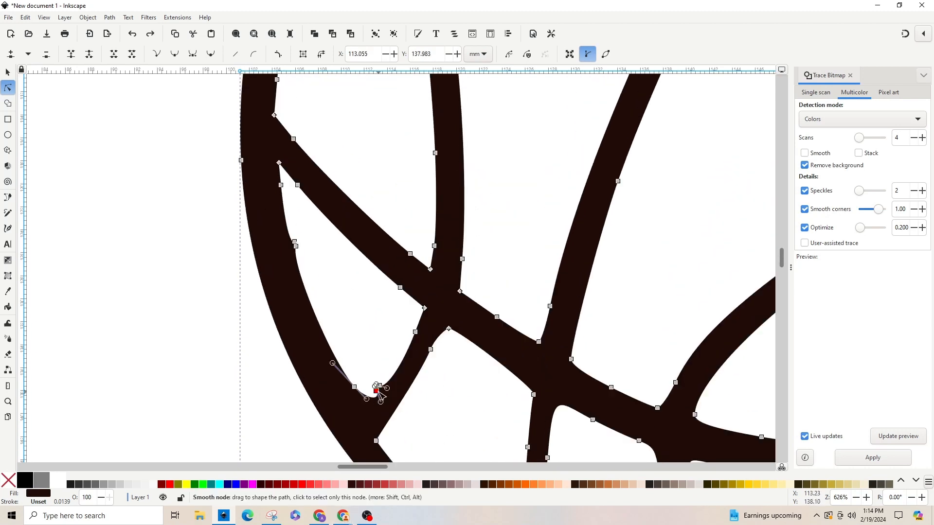
{"action": "left_click_drag", "start_coordinate": [377, 391], "coordinate": [367, 431]}
{"action": "key", "text": "ctrl+z"}
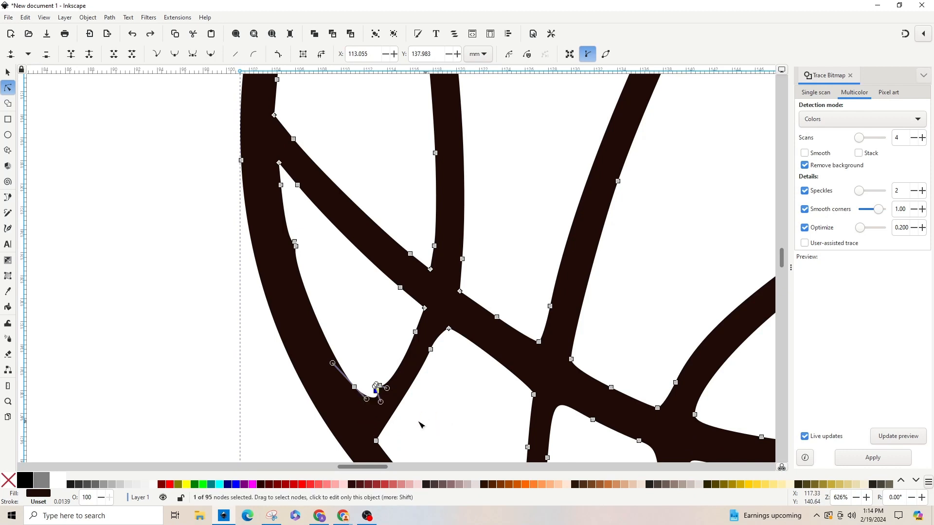
{"action": "left_click_drag", "start_coordinate": [355, 389], "coordinate": [353, 418]}
{"action": "left_click", "coordinate": [294, 245]}
{"action": "key", "text": "Delete"}
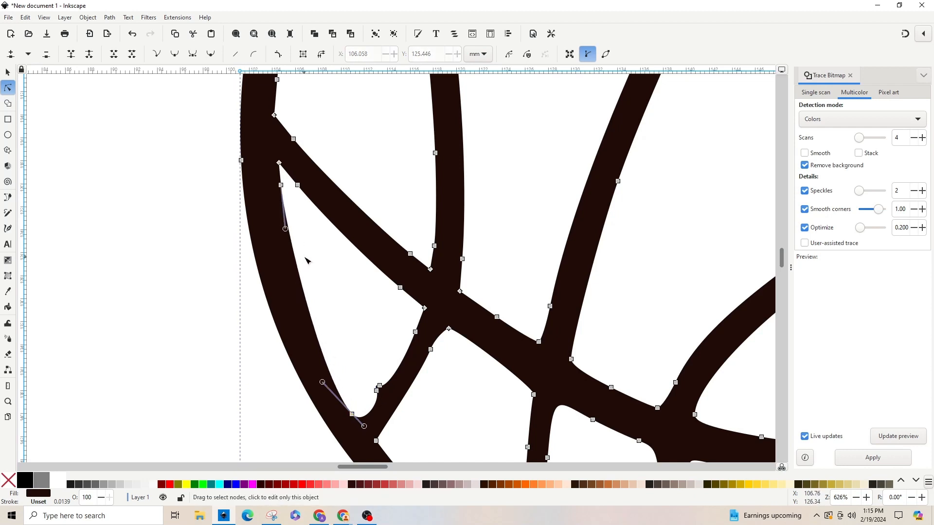
- Delete the extra nodes on the far-left opening's right edge, nudging its upper-right corner node and curving the edge into a rounded bottom
{"action": "left_click", "coordinate": [379, 385]}
{"action": "key", "text": "Delete"}
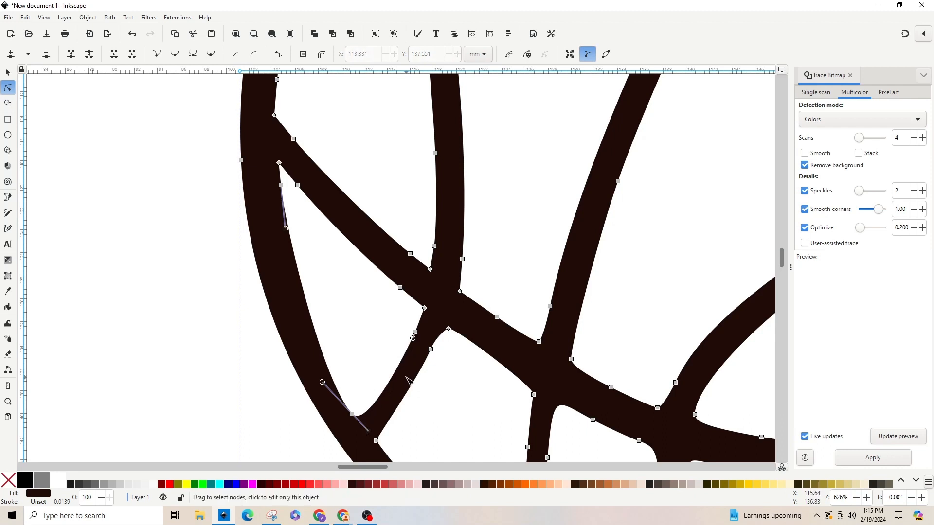
{"action": "left_click_drag", "start_coordinate": [425, 309], "coordinate": [430, 311]}
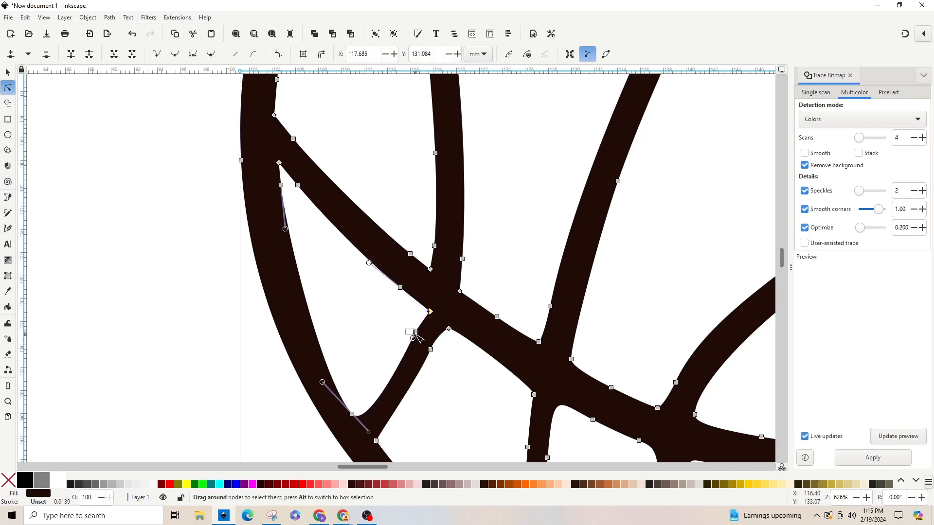
{"action": "left_click", "coordinate": [415, 332]}
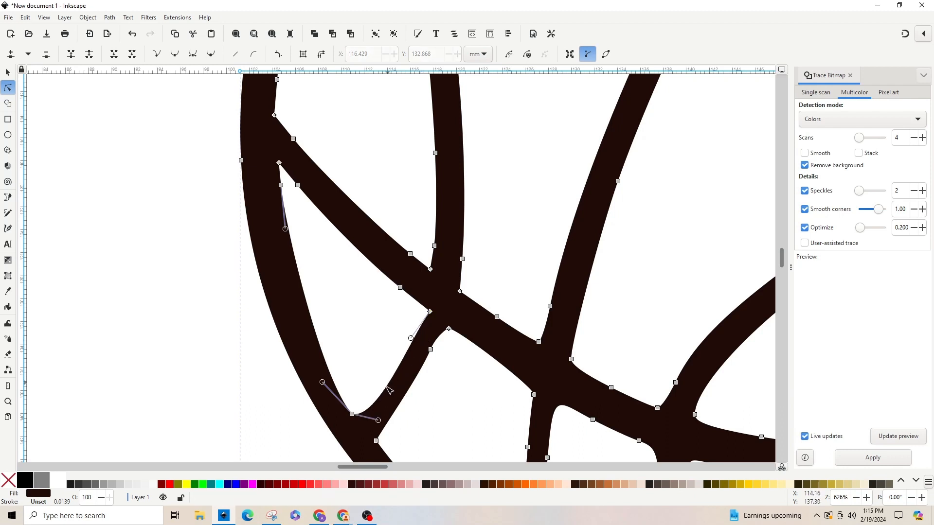
{"action": "key", "text": "Delete"}
{"action": "left_click_drag", "start_coordinate": [390, 389], "coordinate": [392, 391]}
{"action": "key", "text": "ctrl+z"}
{"action": "key", "text": "ctrl+z"}
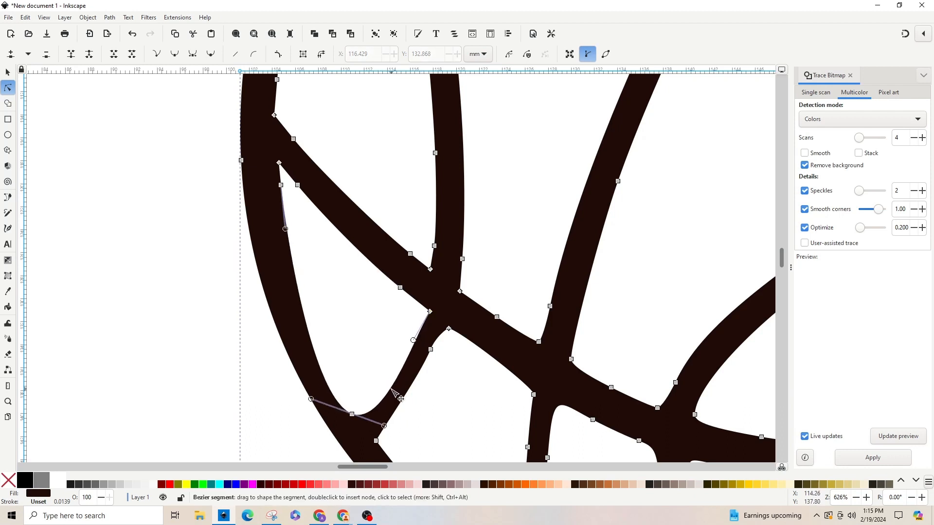
- Examine the whole basketball outline to check the smoothed lower-left area
{"action": "key", "text": "minus"}
{"action": "key", "text": "minus"}
{"action": "key", "text": "minus"}
{"action": "key", "text": "minus"}
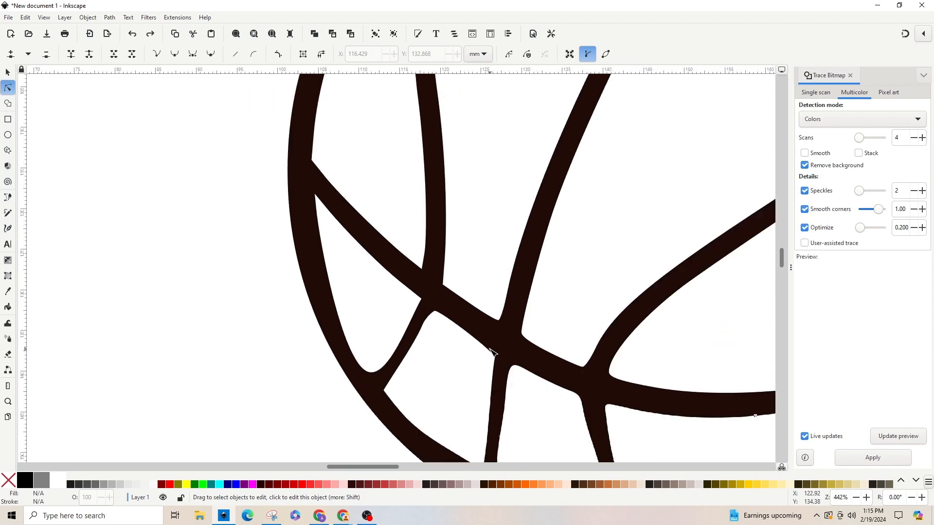
{"action": "key", "text": "minus"}
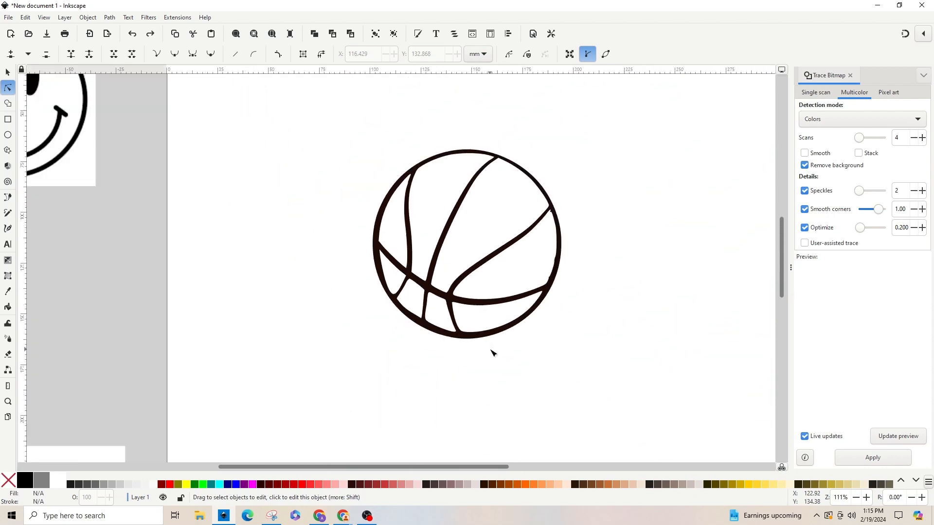
{"action": "key", "text": "plus"}
{"action": "key", "text": "plus"}
{"action": "key", "text": "plus"}
{"action": "key", "text": "plus"}
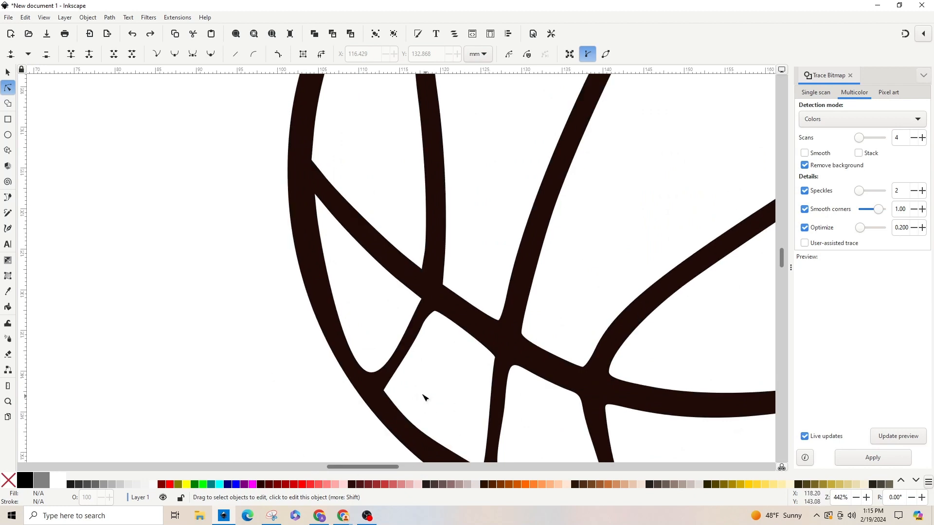
- Try rounding the lower-left opening's left corner by changing its node type, and undo the change
{"action": "left_click", "coordinate": [389, 392]}
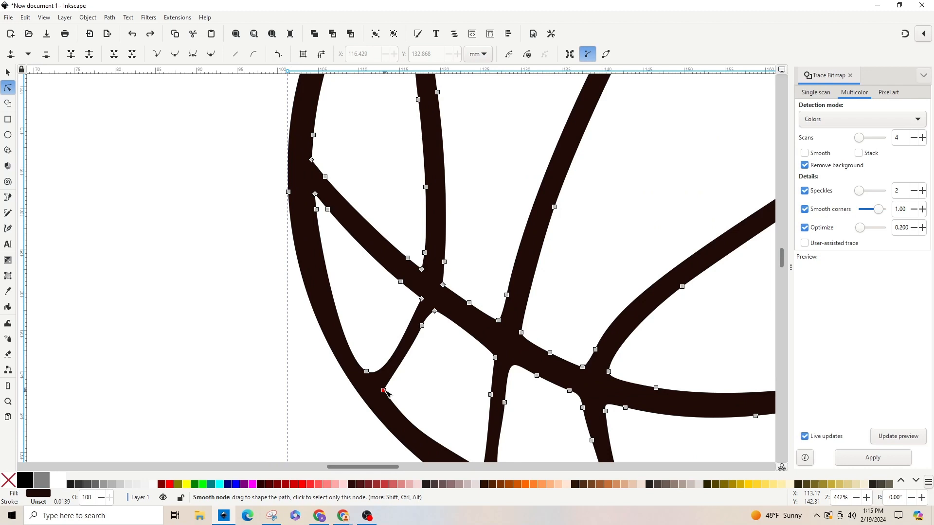
{"action": "left_click", "coordinate": [384, 391], "text": "ctrl"}
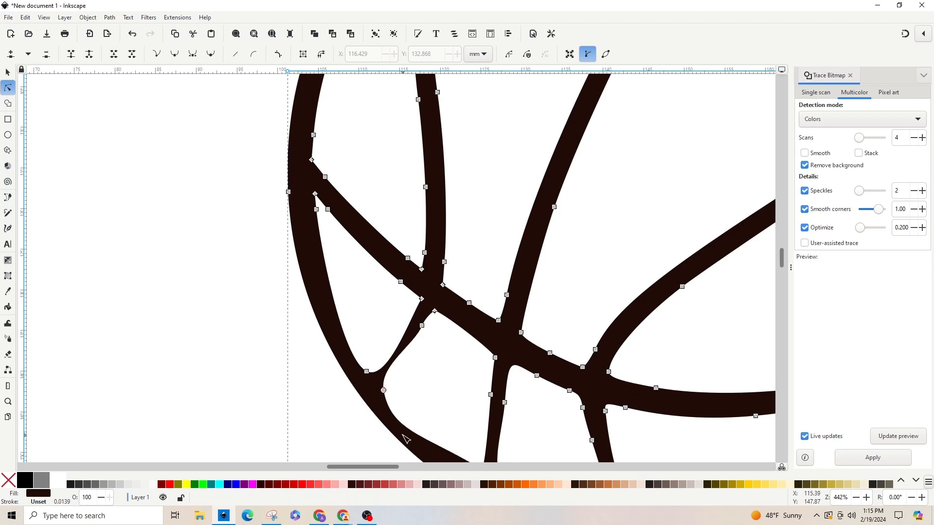
{"action": "left_click", "coordinate": [320, 407]}
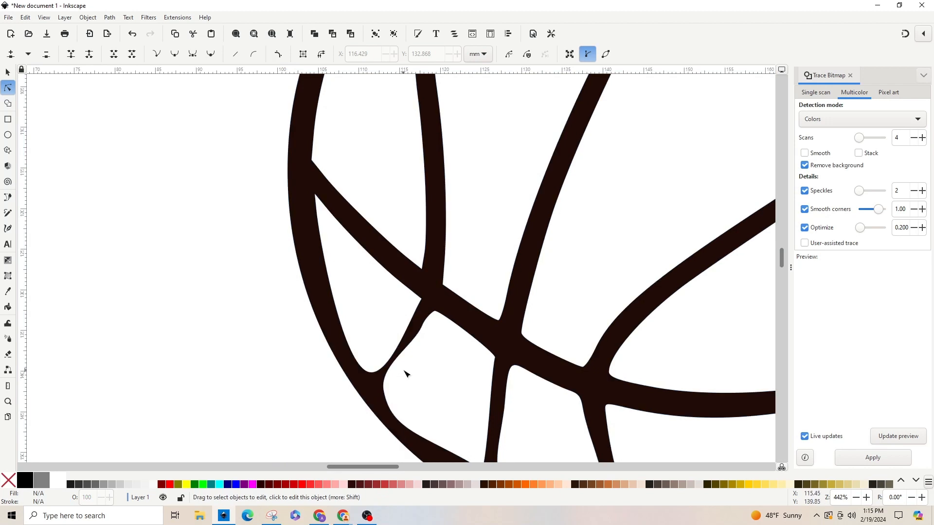
{"action": "left_click", "coordinate": [422, 323]}
{"action": "scroll", "coordinate": [518, 359], "scroll_direction": "down", "scroll_amount": 5}
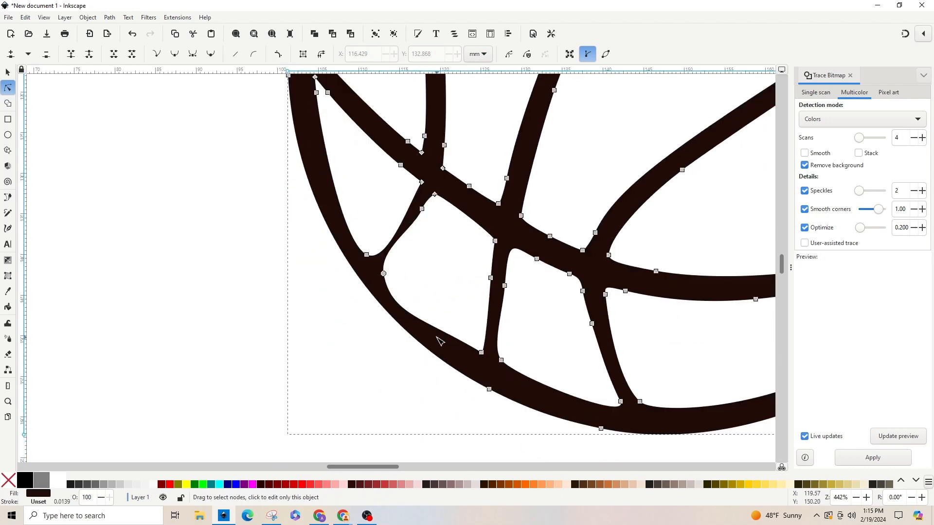
{"action": "key", "text": "ctrl+z"}
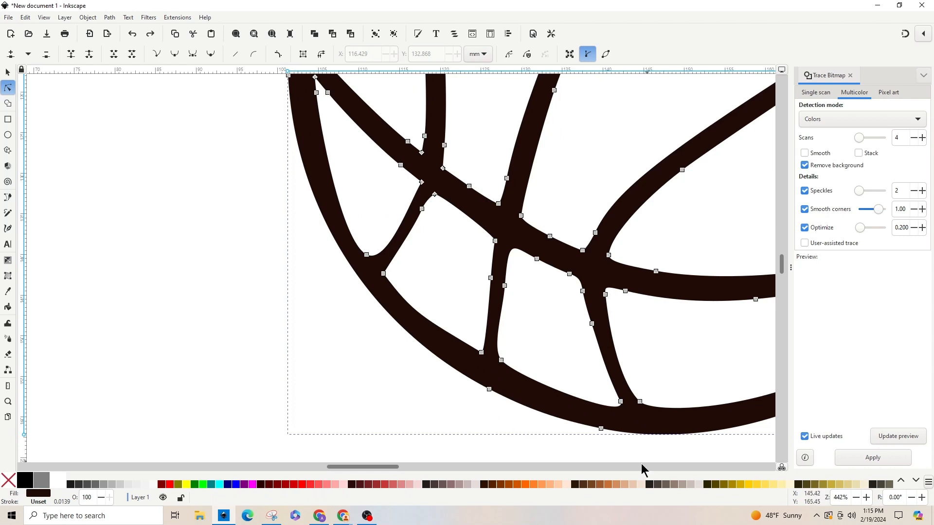
- Examine the lower and right parts of the basketball outline for remaining bumps
{"action": "left_click_drag", "start_coordinate": [351, 467], "coordinate": [386, 467]}
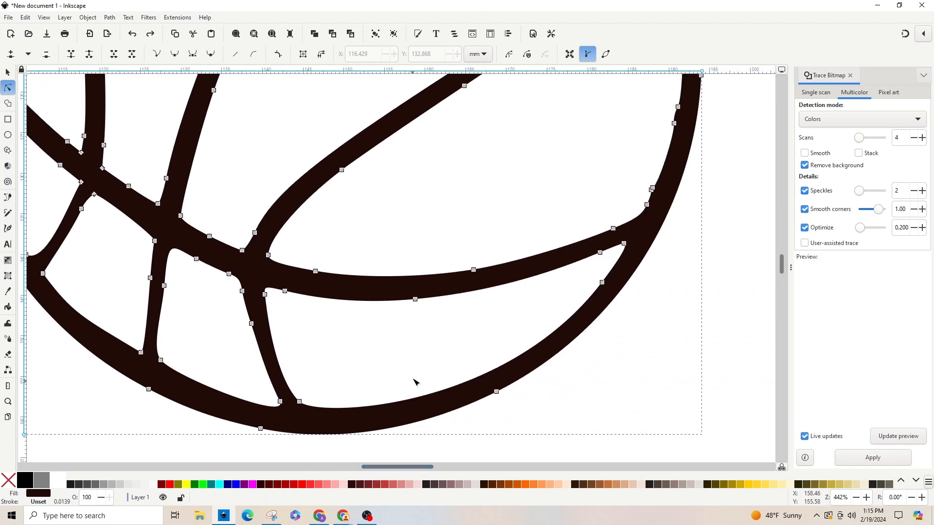
{"action": "key", "text": "minus"}
{"action": "key", "text": "minus"}
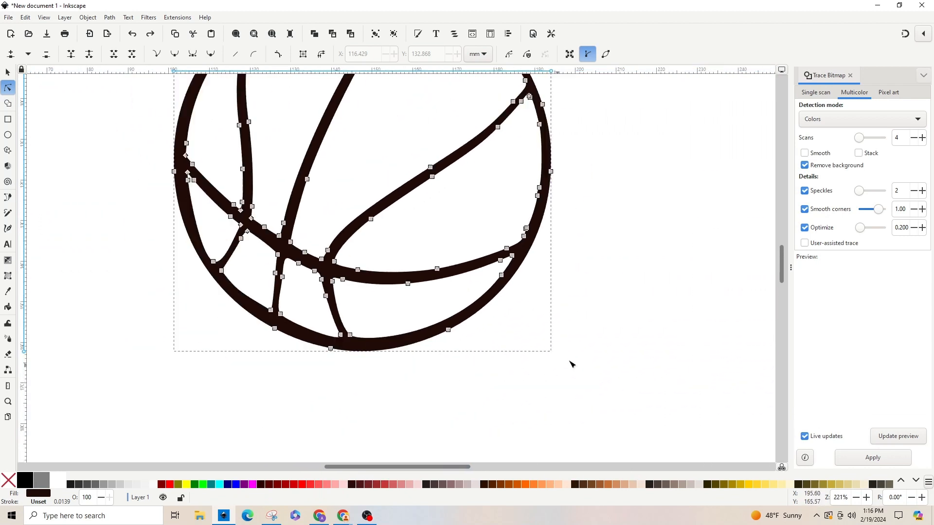
{"action": "left_click", "coordinate": [615, 343]}
{"action": "key", "text": "minus"}
{"action": "key", "text": "minus"}
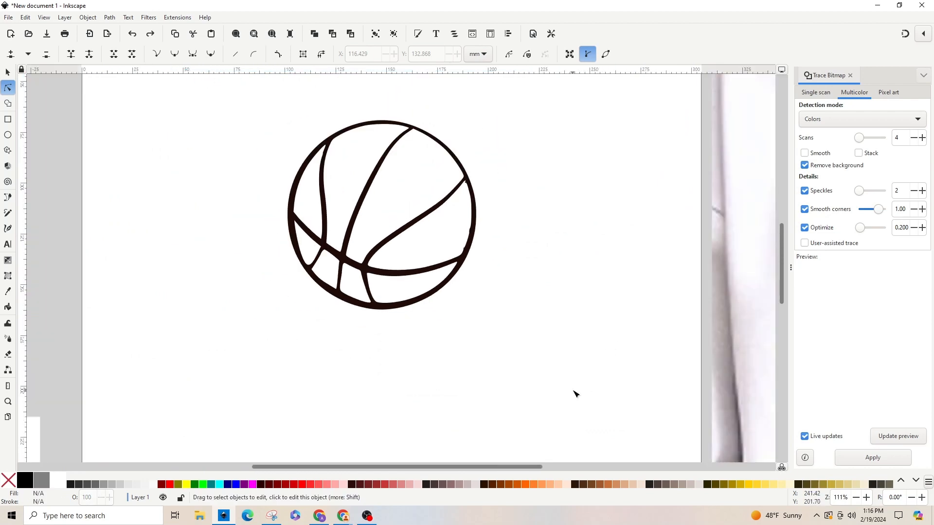
{"action": "key", "text": "plus"}
{"action": "key", "text": "plus"}
{"action": "key", "text": "plus"}
{"action": "key", "text": "plus"}
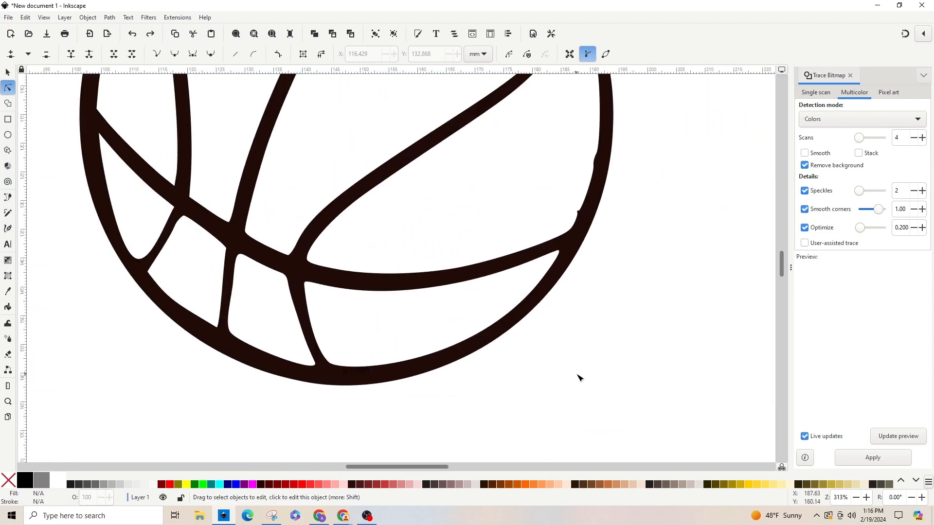
- Delete the two stray nodes at the top corner of the large right opening to round it
{"action": "left_click_drag", "start_coordinate": [412, 470], "coordinate": [432, 470]}
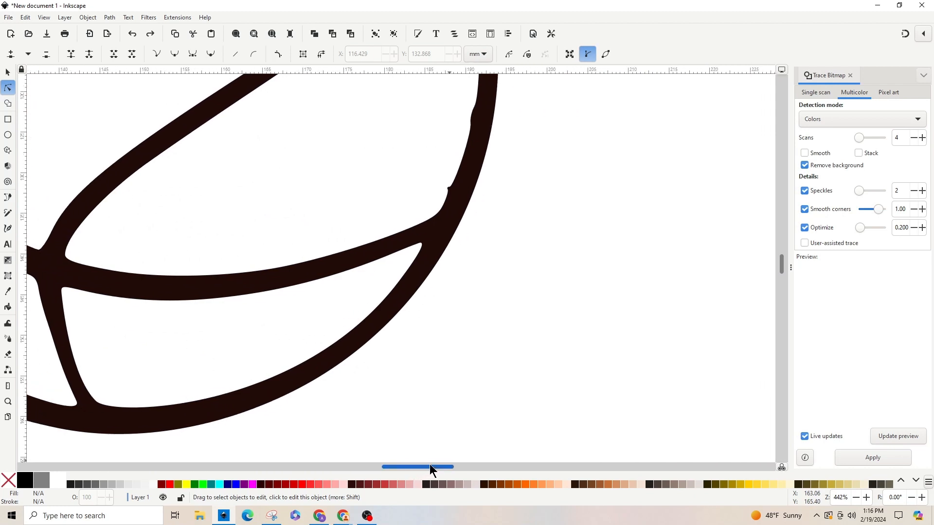
{"action": "scroll", "coordinate": [475, 317], "scroll_direction": "up", "scroll_amount": 5}
{"action": "left_click", "coordinate": [486, 181]}
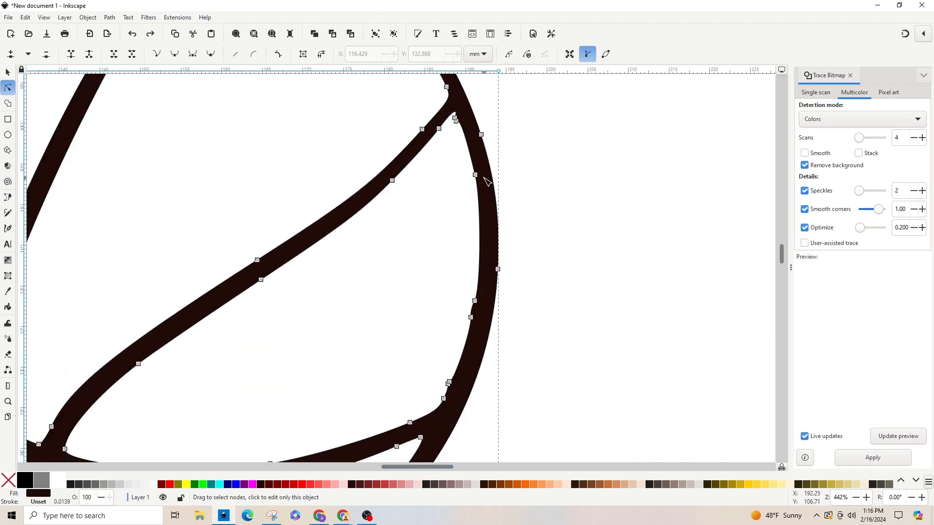
{"action": "left_click", "coordinate": [455, 119]}
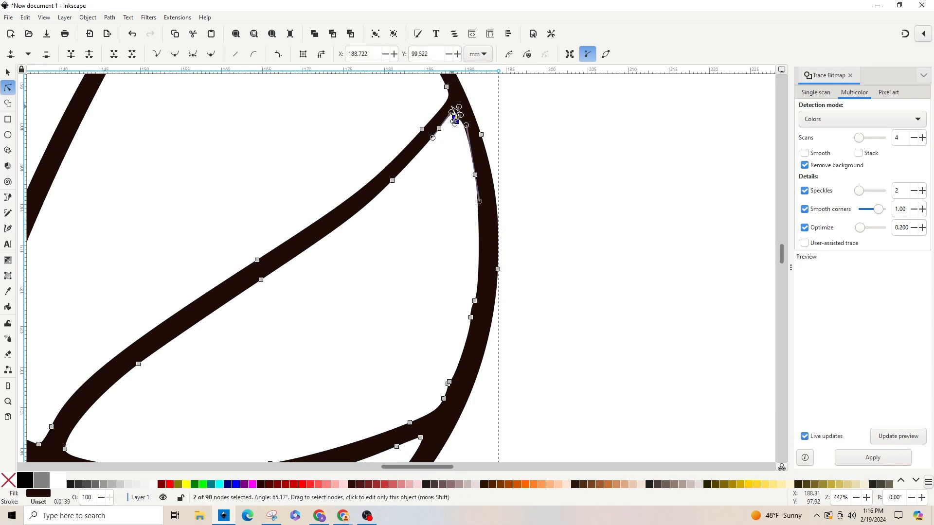
{"action": "key", "text": "Delete"}
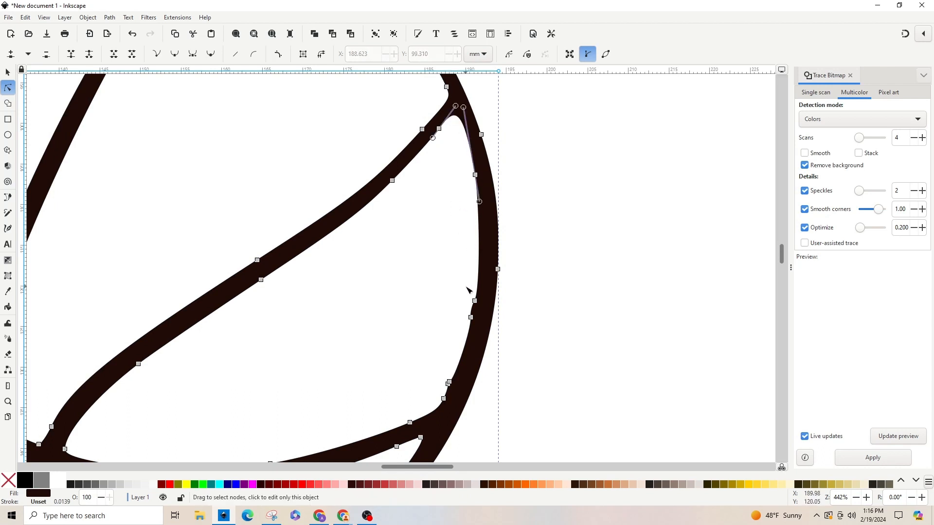
- Delete the bump nodes along the large right opening's outer edge, at mid-height and just above its lower corner
{"action": "left_click_drag", "start_coordinate": [463, 287], "coordinate": [479, 324]}
{"action": "key", "text": "Delete"}
{"action": "left_click_drag", "start_coordinate": [436, 367], "coordinate": [463, 385]}
{"action": "key", "text": "Delete"}
{"action": "left_click", "coordinate": [543, 404]}
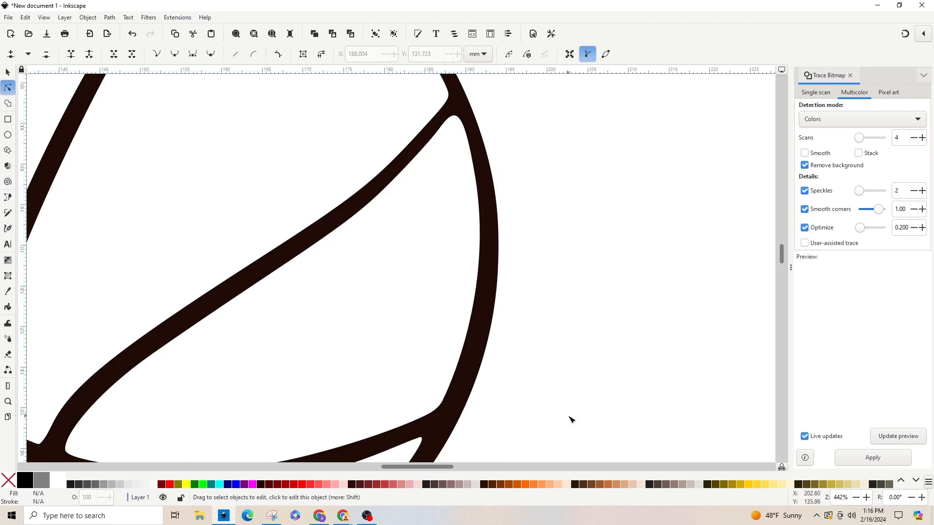
- Delete the stray bump nodes on the right edge of the upper-left opening, just below its top corner
{"action": "left_click_drag", "start_coordinate": [437, 467], "coordinate": [416, 467]}
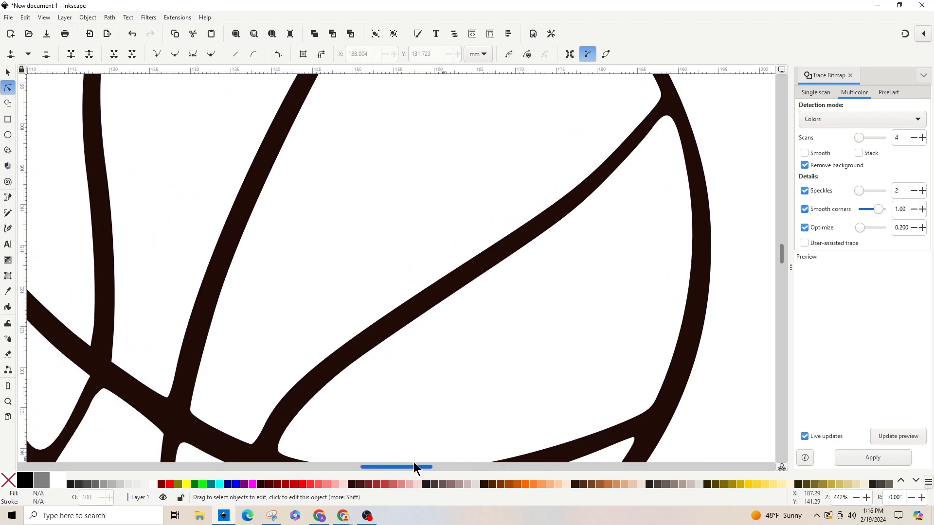
{"action": "scroll", "coordinate": [467, 411], "scroll_direction": "up", "scroll_amount": 10}
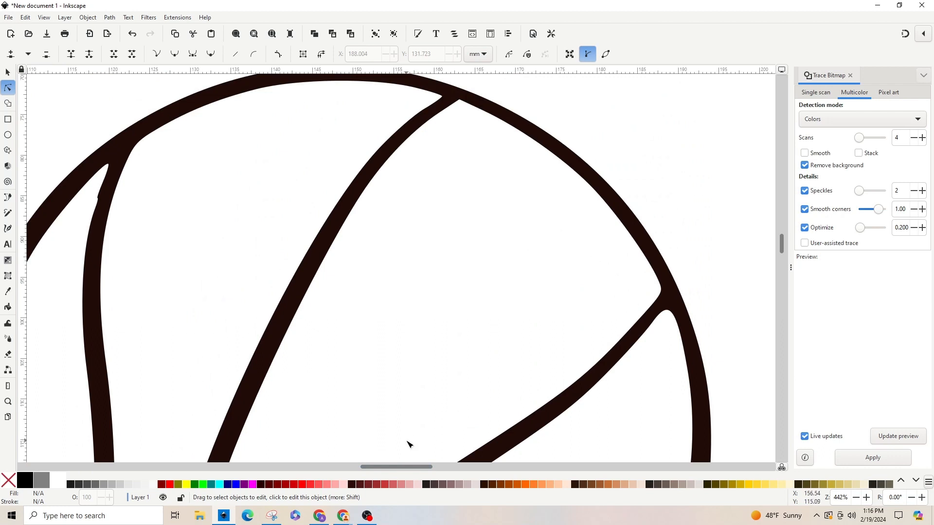
{"action": "left_click_drag", "start_coordinate": [407, 468], "coordinate": [389, 467]}
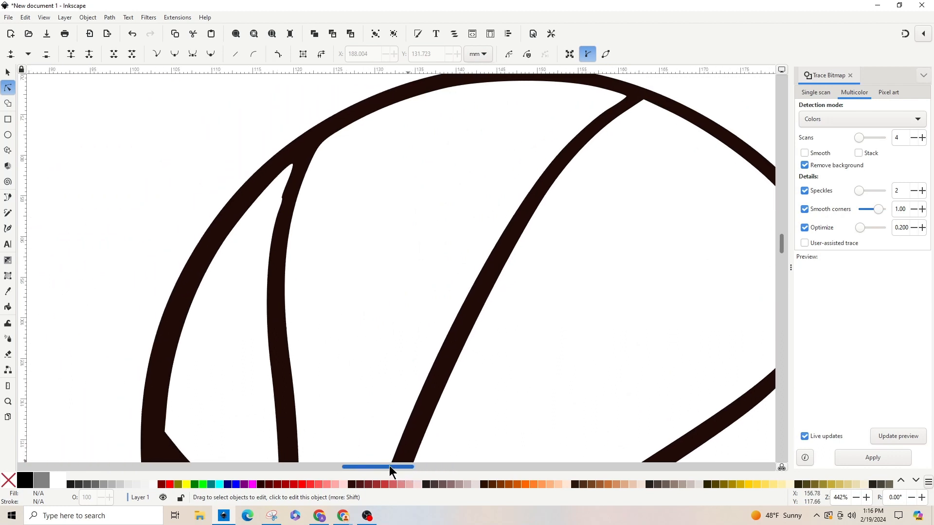
{"action": "scroll", "coordinate": [402, 411], "scroll_direction": "down", "scroll_amount": 8}
{"action": "scroll", "coordinate": [402, 411], "scroll_direction": "up", "scroll_amount": 8}
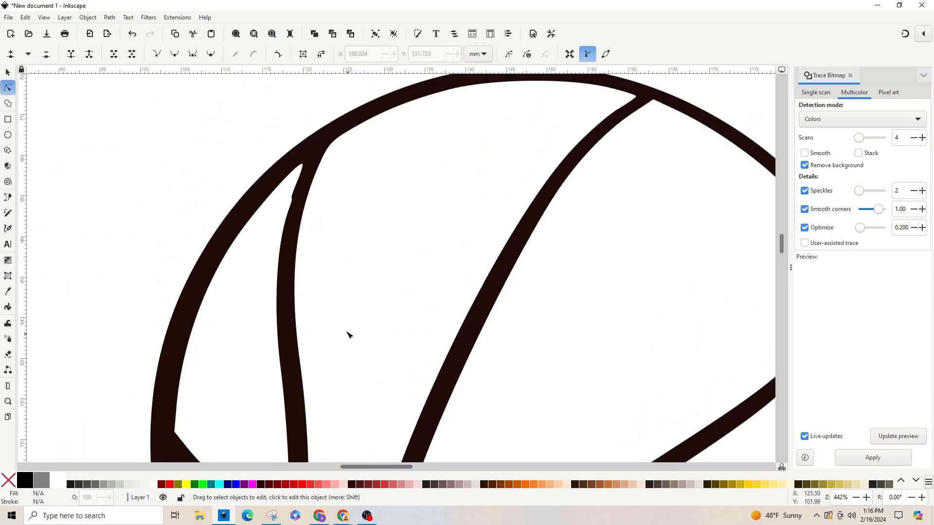
{"action": "left_click", "coordinate": [295, 197]}
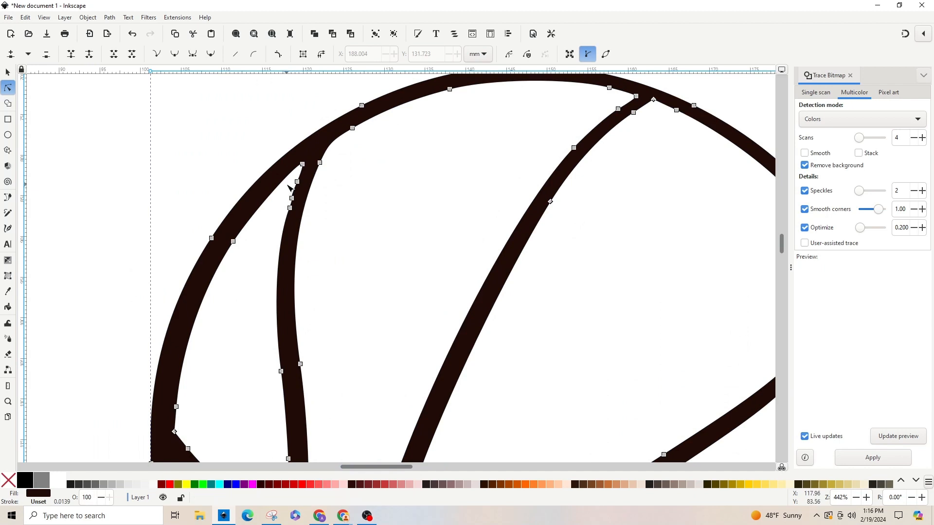
{"action": "left_click", "coordinate": [292, 197]}
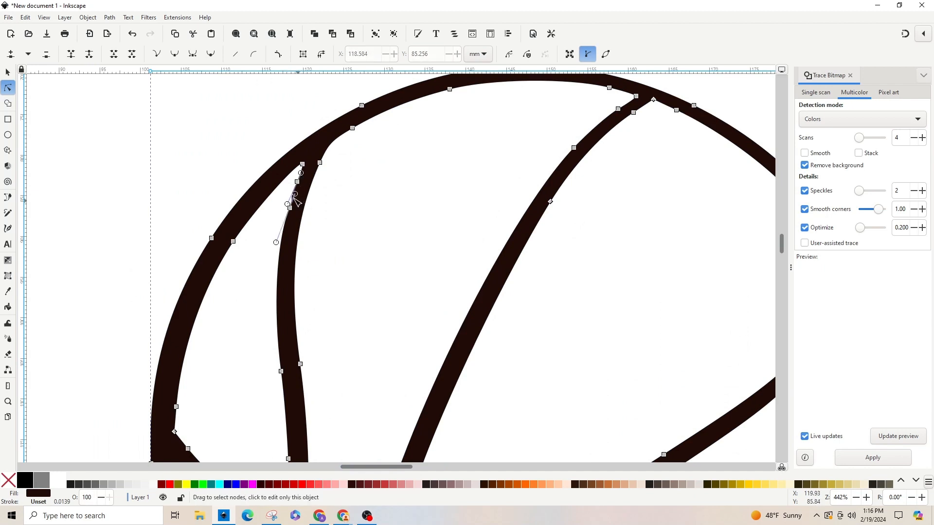
{"action": "key", "text": "Delete"}
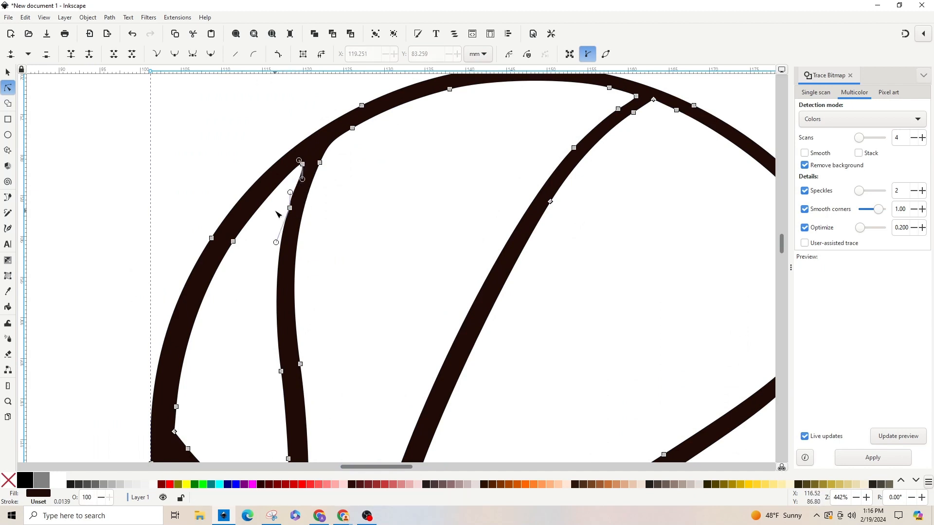
{"action": "left_click", "coordinate": [265, 236]}
{"action": "left_click", "coordinate": [291, 211]}
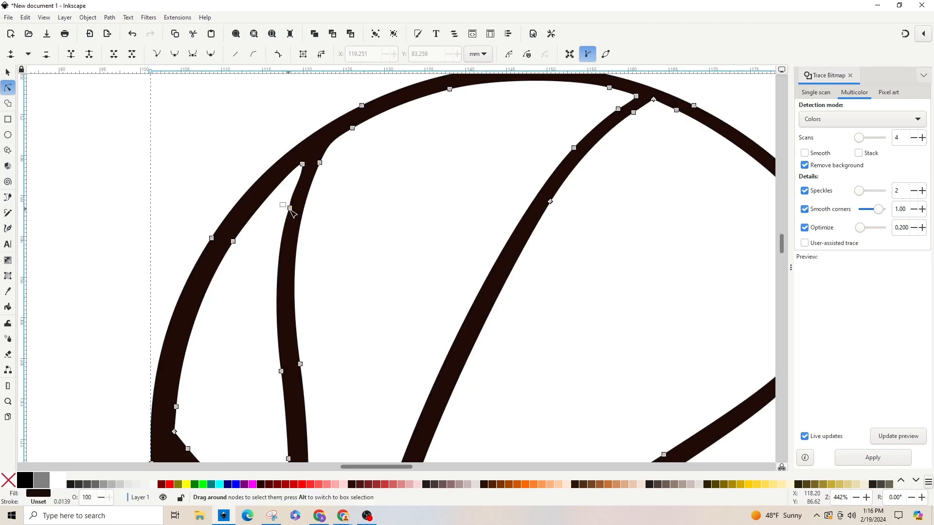
{"action": "key", "text": "Delete"}
{"action": "key", "text": "Escape"}
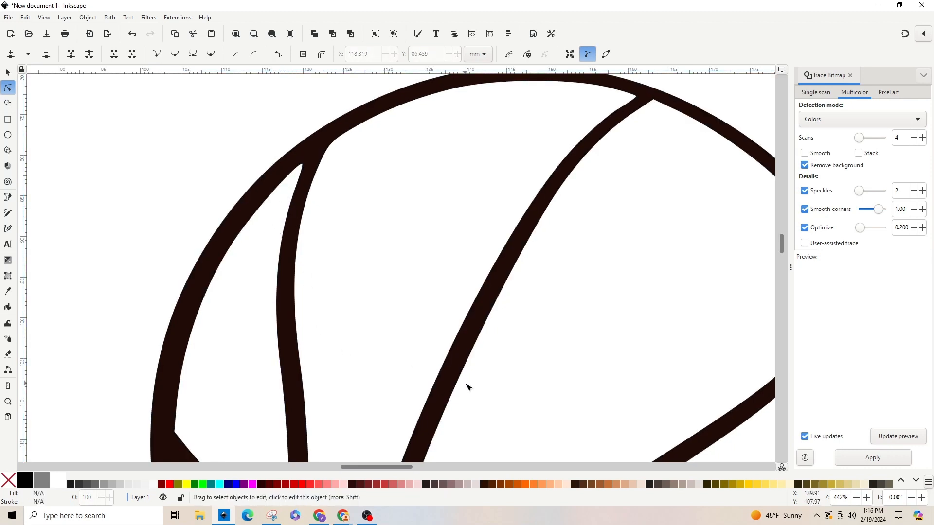
- Rotate the basketball outline clockwise by about 112° to match the seam direction in the reference design
{"action": "scroll", "coordinate": [465, 386], "scroll_direction": "down", "scroll_amount": 10}
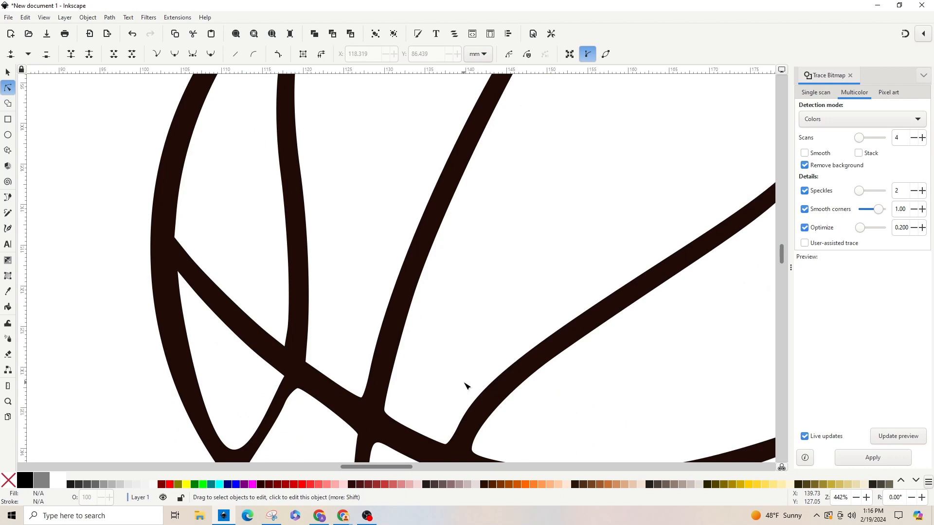
{"action": "scroll", "coordinate": [465, 386], "scroll_direction": "down", "scroll_amount": 4, "text": "ctrl"}
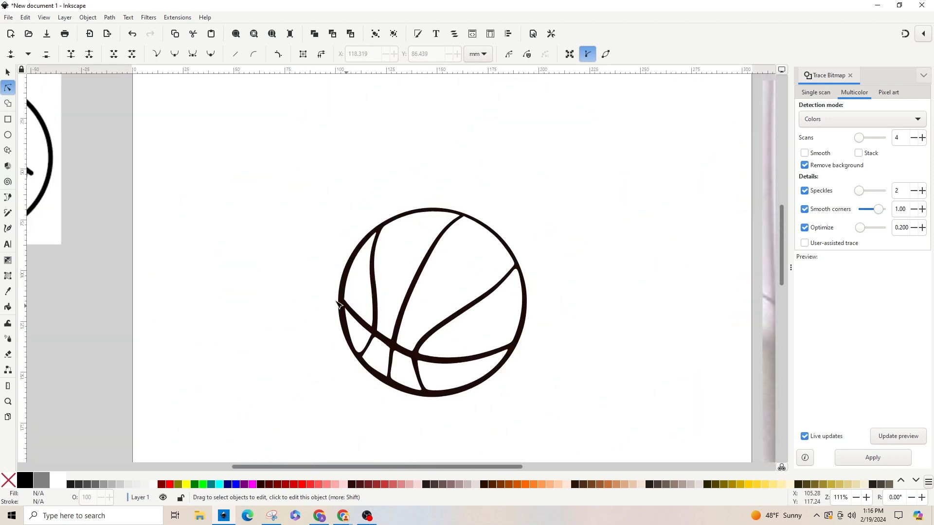
{"action": "left_click", "coordinate": [8, 72]}
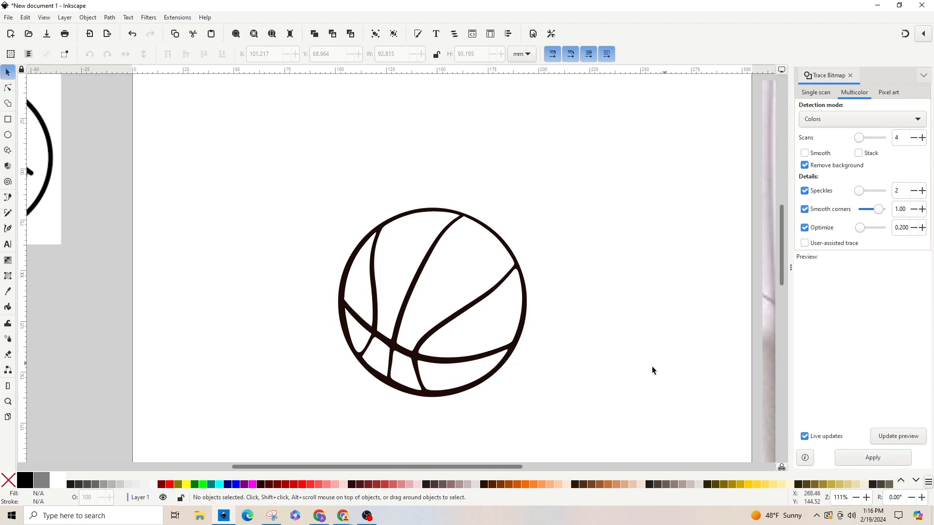
{"action": "left_click", "coordinate": [488, 331]}
{"action": "key", "text": "minus"}
{"action": "key", "text": "minus"}
{"action": "key", "text": "minus"}
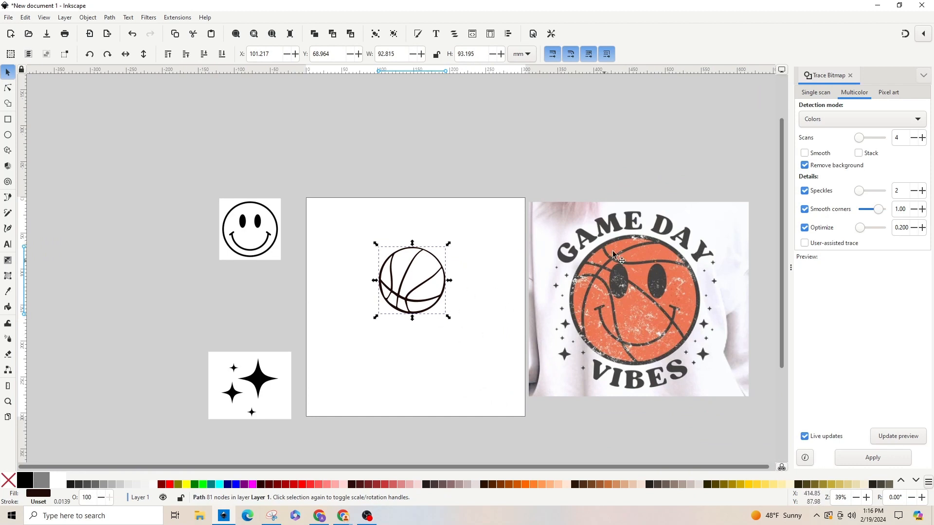
{"action": "left_click", "coordinate": [403, 282]}
{"action": "left_click_drag", "start_coordinate": [376, 247], "coordinate": [442, 267]}
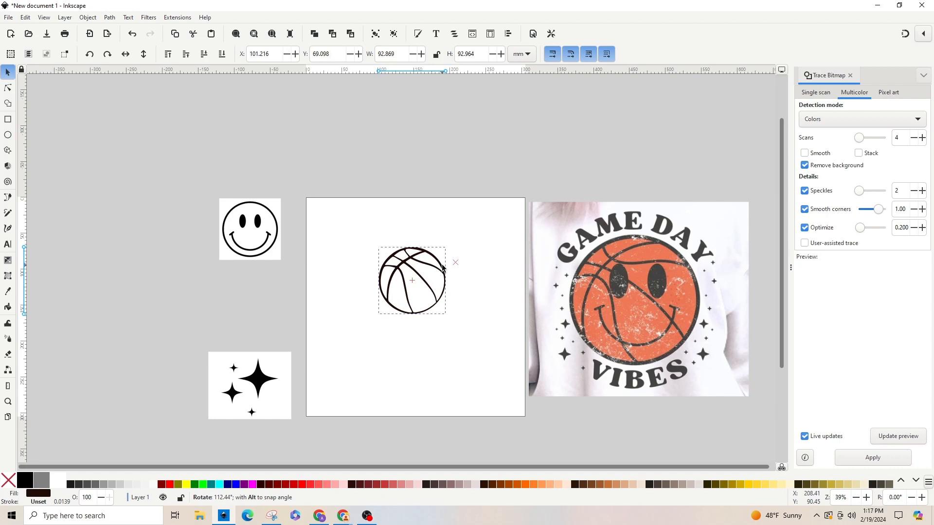
{"action": "left_click_drag", "start_coordinate": [443, 267], "coordinate": [441, 266]}
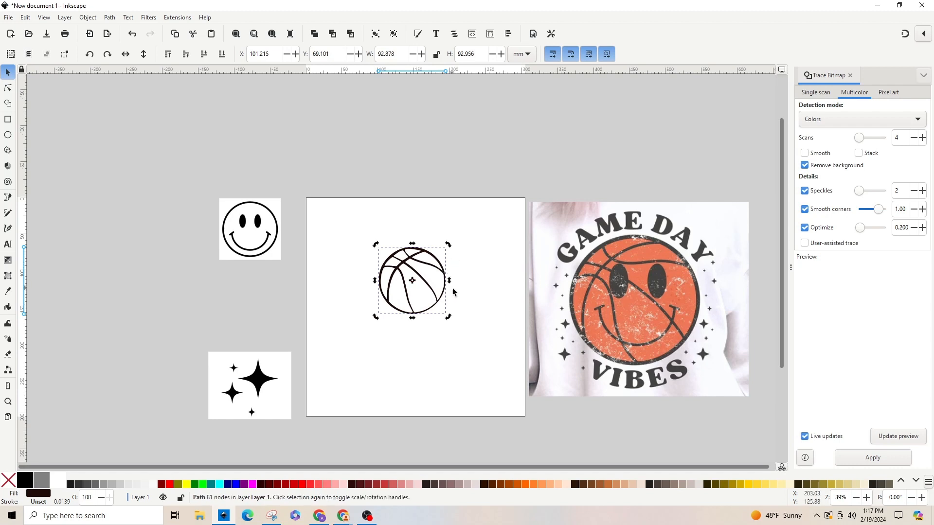
{"action": "left_click", "coordinate": [480, 296]}
- Enlarge the basketball outline to about 193 mm wide and centre it roughly on the page
{"action": "left_click", "coordinate": [439, 299]}
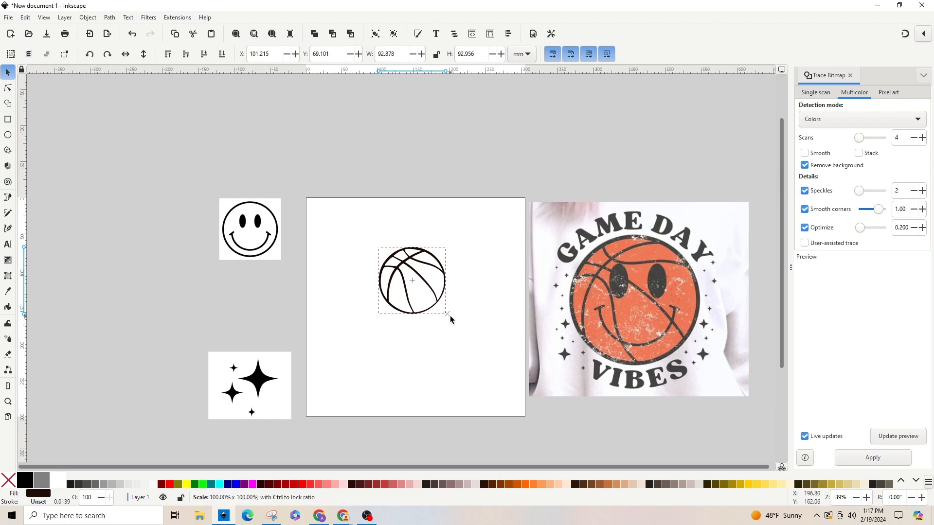
{"action": "left_click", "coordinate": [450, 317]}
{"action": "left_click", "coordinate": [448, 318]}
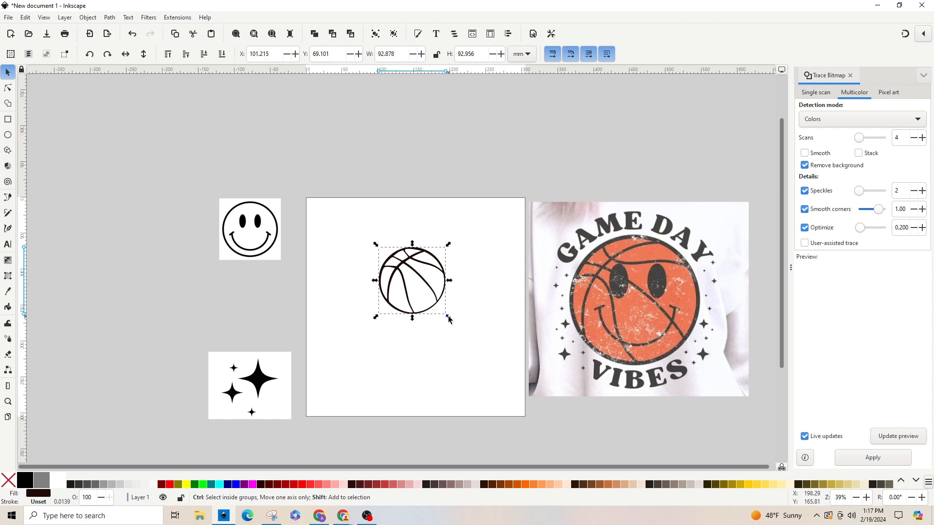
{"action": "left_click_drag", "start_coordinate": [448, 316], "coordinate": [485, 354]}
{"action": "mouse_move", "coordinate": [422, 266]}
{"action": "left_mouse_down"}
{"action": "mouse_move", "coordinate": [417, 292]}
{"action": "mouse_move", "coordinate": [415, 283]}
{"action": "left_mouse_up"}
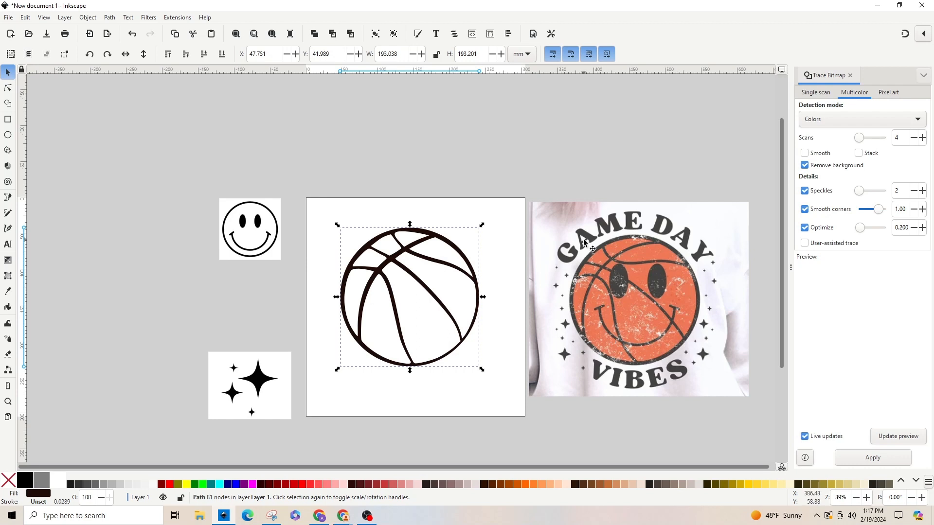
{"action": "left_click", "coordinate": [495, 263]}
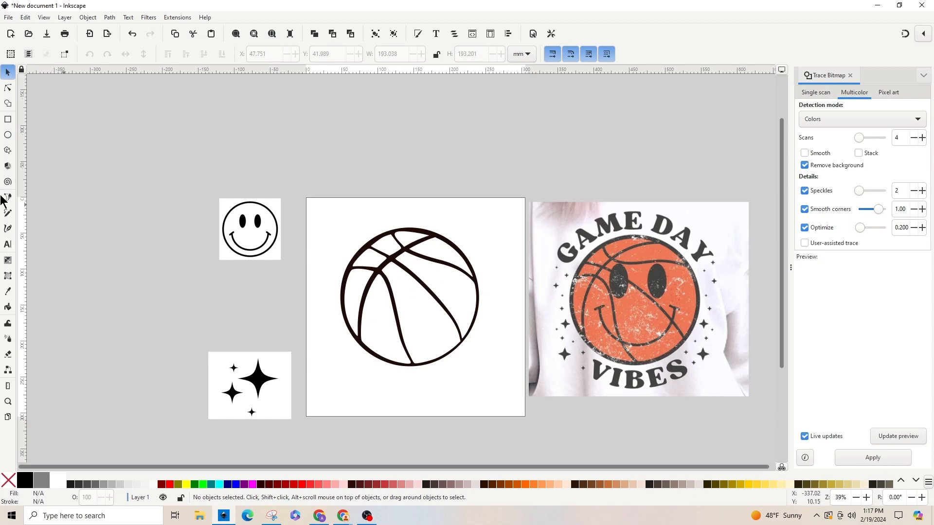
- Fill the three small openings along the basketball's upper-left edge with light orange using the Paint Bucket
{"action": "left_click", "coordinate": [8, 307]}
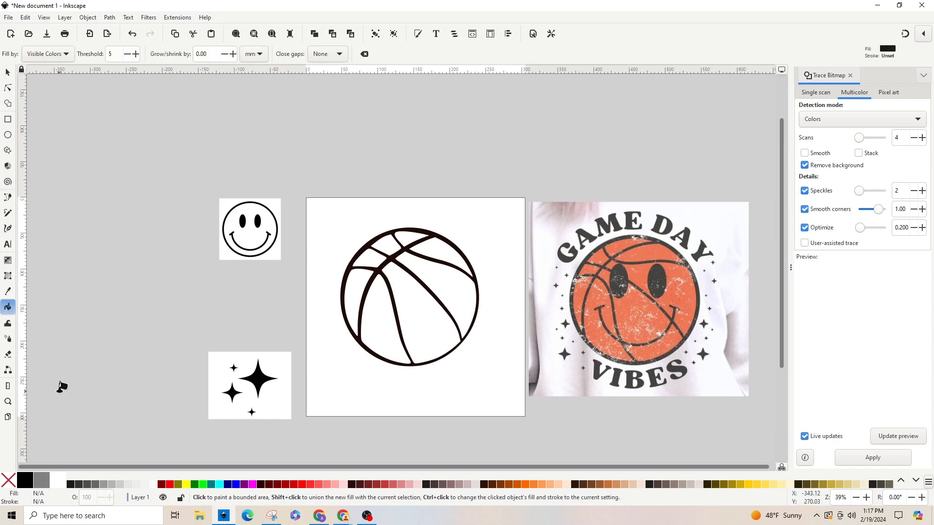
{"action": "left_click", "coordinate": [539, 485]}
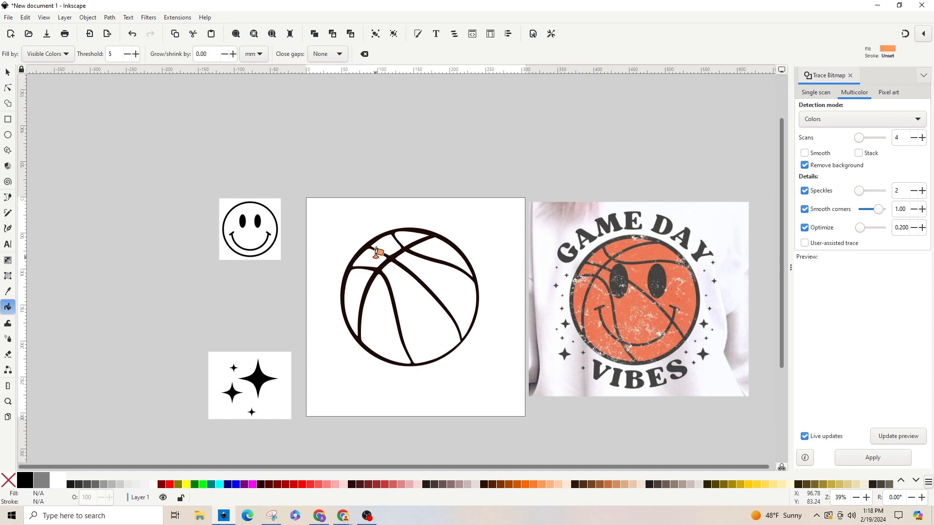
{"action": "scroll", "coordinate": [375, 252], "scroll_direction": "up", "scroll_amount": 6}
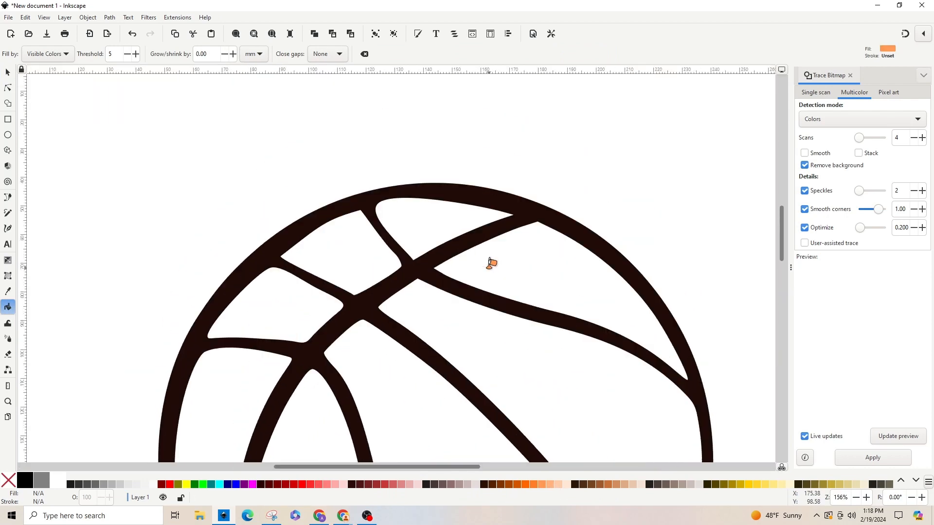
{"action": "left_click", "coordinate": [436, 171]}
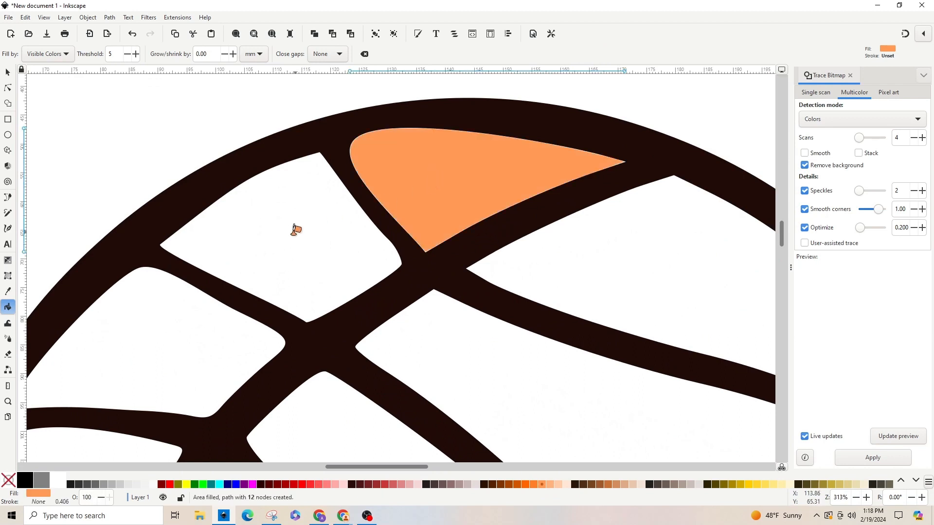
{"action": "left_click", "coordinate": [275, 253]}
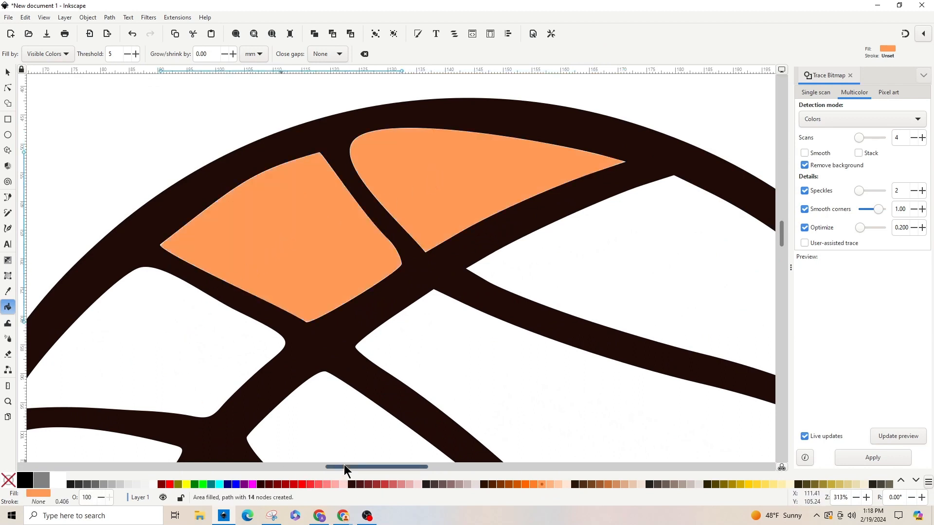
{"action": "left_click_drag", "start_coordinate": [344, 466], "coordinate": [322, 466]}
{"action": "left_click", "coordinate": [293, 346]}
{"action": "scroll", "coordinate": [293, 355], "scroll_direction": "down", "scroll_amount": 4}
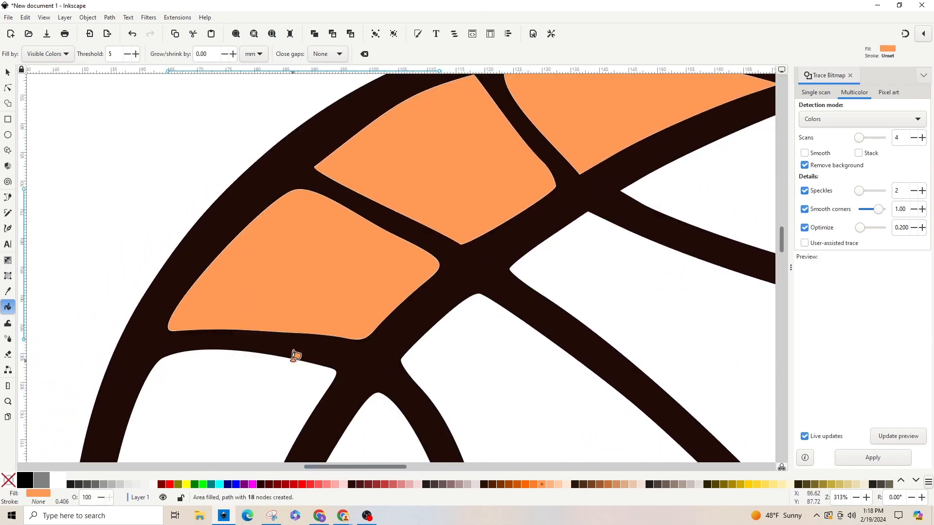
- Try filling the tall opening at the basketball's left edge with light orange, and undo the fill
{"action": "scroll", "coordinate": [214, 233], "scroll_direction": "down", "scroll_amount": 4}
{"action": "left_click", "coordinate": [214, 312]}
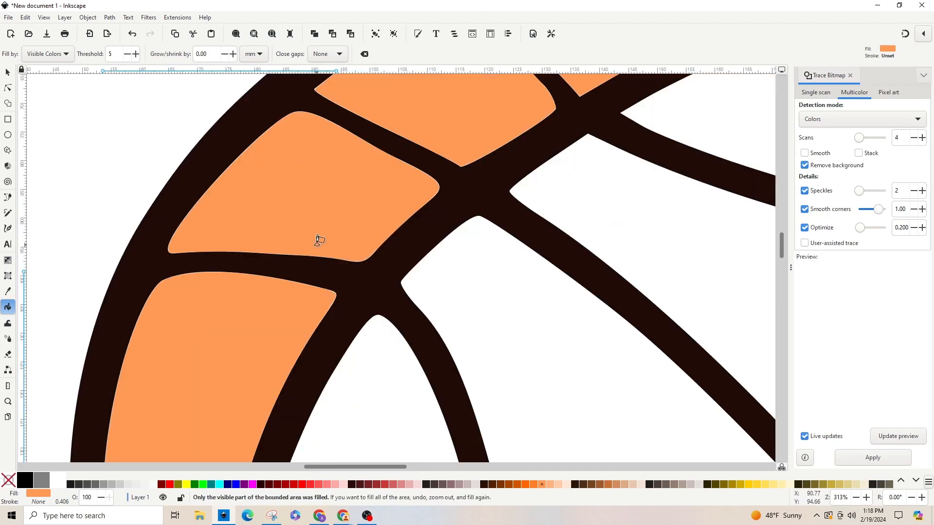
{"action": "scroll", "coordinate": [311, 269], "scroll_direction": "down", "scroll_amount": 4}
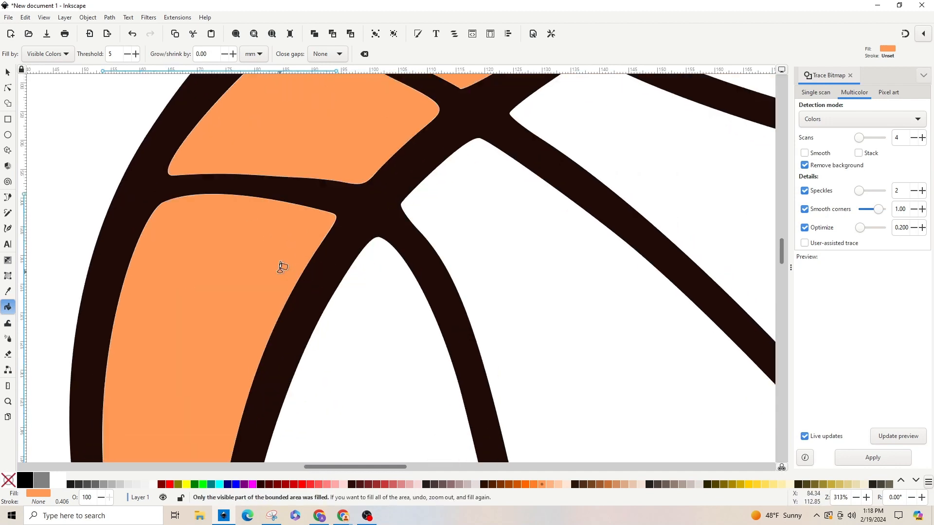
{"action": "scroll", "coordinate": [282, 267], "scroll_direction": "down", "scroll_amount": 4}
{"action": "scroll", "coordinate": [282, 267], "scroll_direction": "down", "scroll_amount": 2}
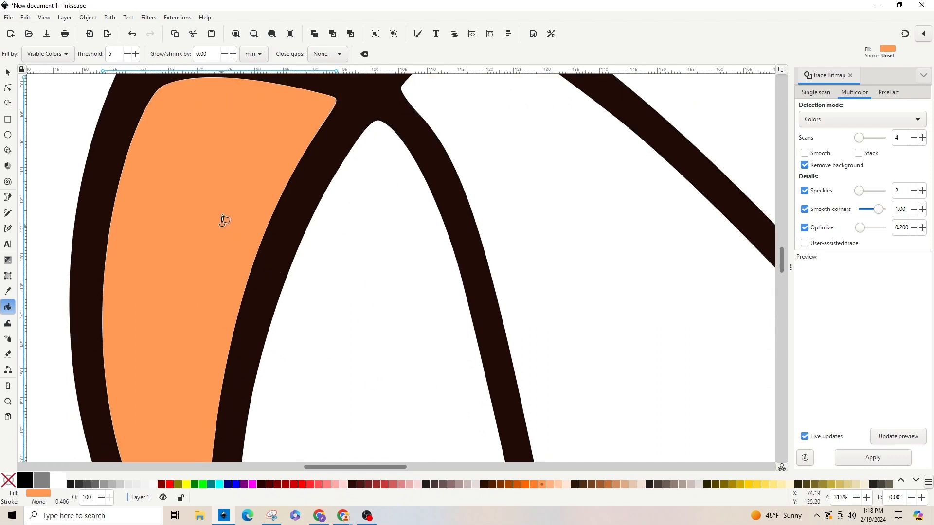
{"action": "scroll", "coordinate": [221, 219], "scroll_direction": "down", "scroll_amount": 2}
{"action": "key", "text": "minus"}
{"action": "key", "text": "minus"}
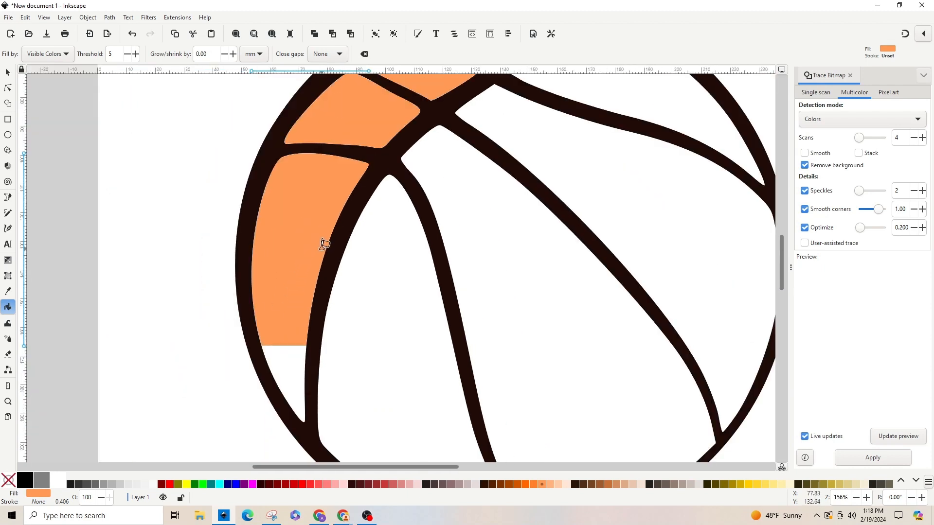
{"action": "key", "text": "ctrl+z"}
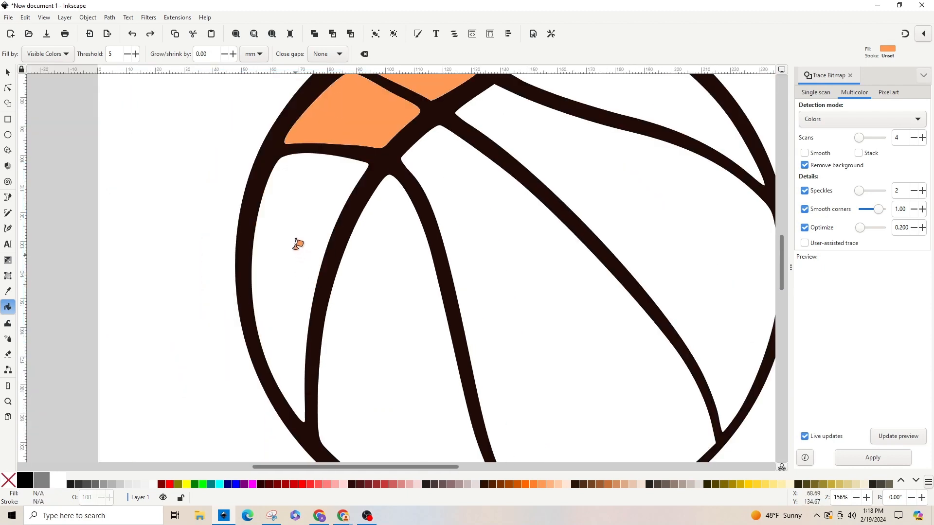
- Fill the whole tall opening at the basketball's left edge with light orange, keeping it fully in view
{"action": "key", "text": "plus"}
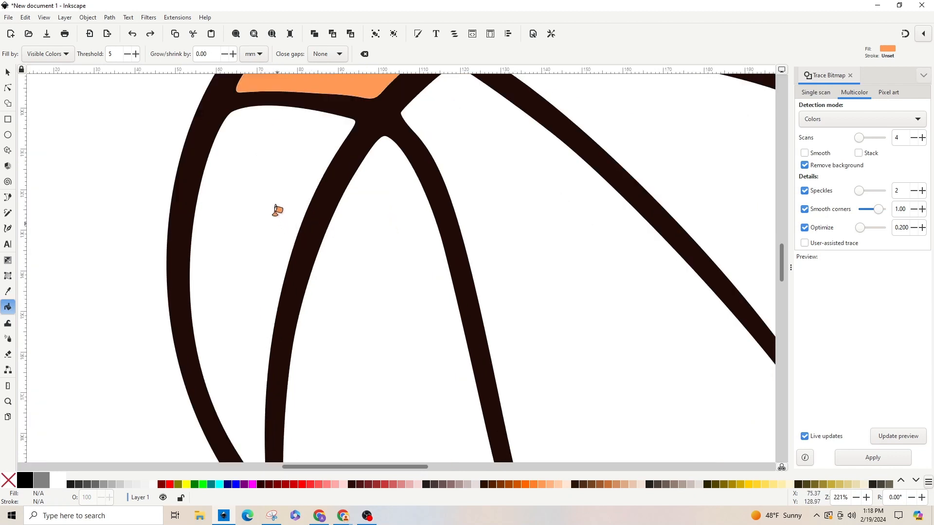
{"action": "left_click", "coordinate": [274, 194]}
{"action": "scroll", "coordinate": [302, 237], "scroll_direction": "down", "scroll_amount": 3}
{"action": "scroll", "coordinate": [302, 237], "scroll_direction": "up", "scroll_amount": 3}
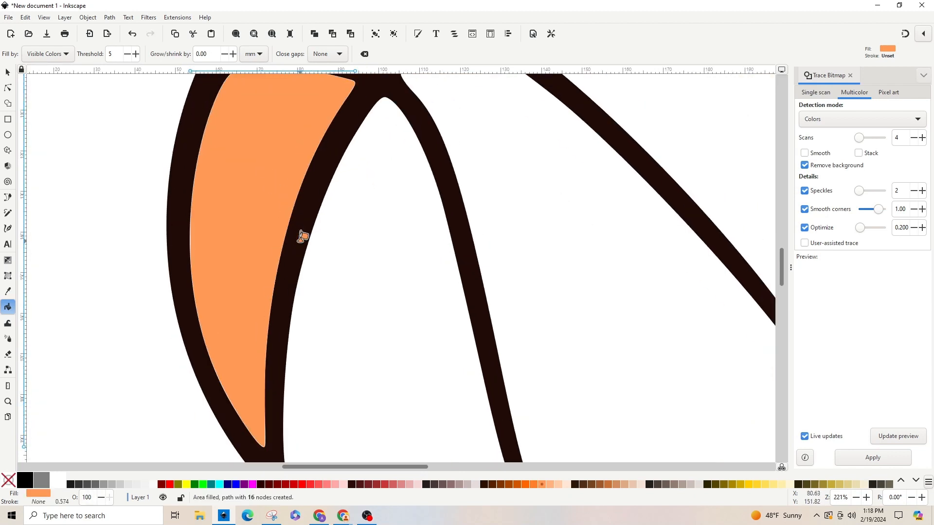
- Try filling the tall second opening from the basketball's left edge with light orange, and undo the fill
{"action": "scroll", "coordinate": [404, 244], "scroll_direction": "down", "scroll_amount": 4}
{"action": "scroll", "coordinate": [404, 245], "scroll_direction": "down", "scroll_amount": 3}
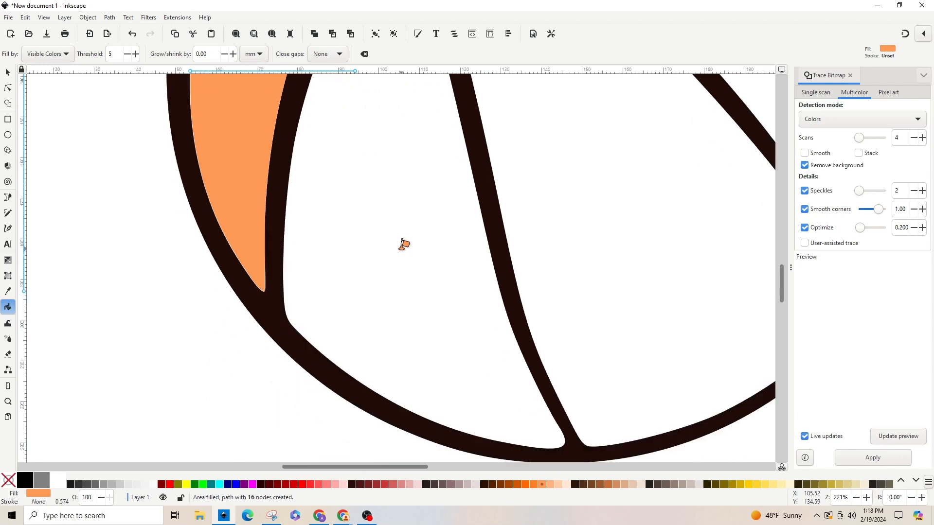
{"action": "scroll", "coordinate": [403, 244], "scroll_direction": "up", "scroll_amount": 6}
{"action": "left_click", "coordinate": [396, 224]}
{"action": "scroll", "coordinate": [396, 224], "scroll_direction": "down", "scroll_amount": 6}
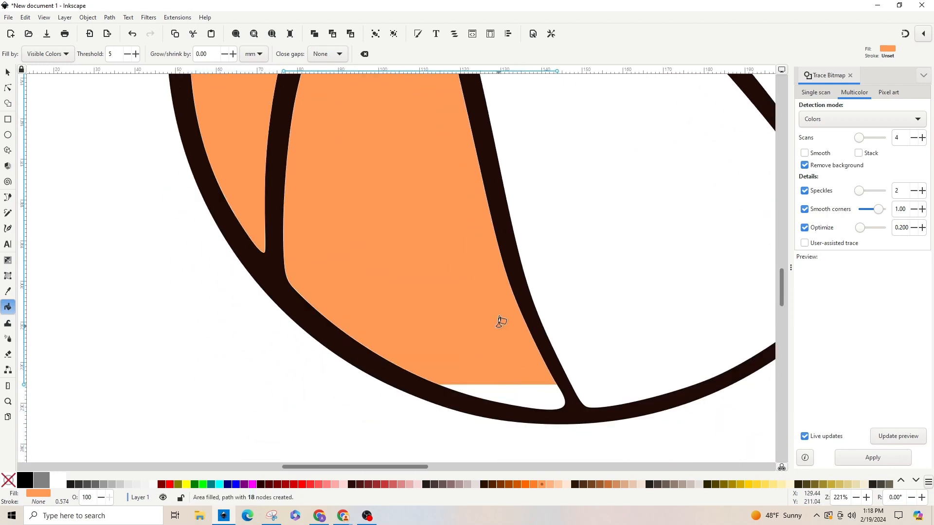
{"action": "scroll", "coordinate": [500, 323], "scroll_direction": "up", "scroll_amount": 4}
{"action": "key", "text": "minus"}
{"action": "key", "text": "minus"}
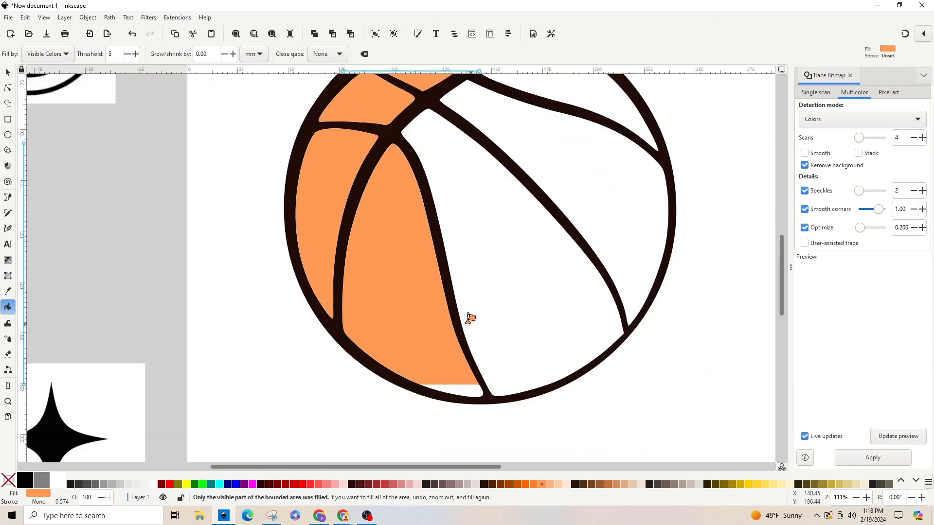
{"action": "key", "text": "ctrl+z"}
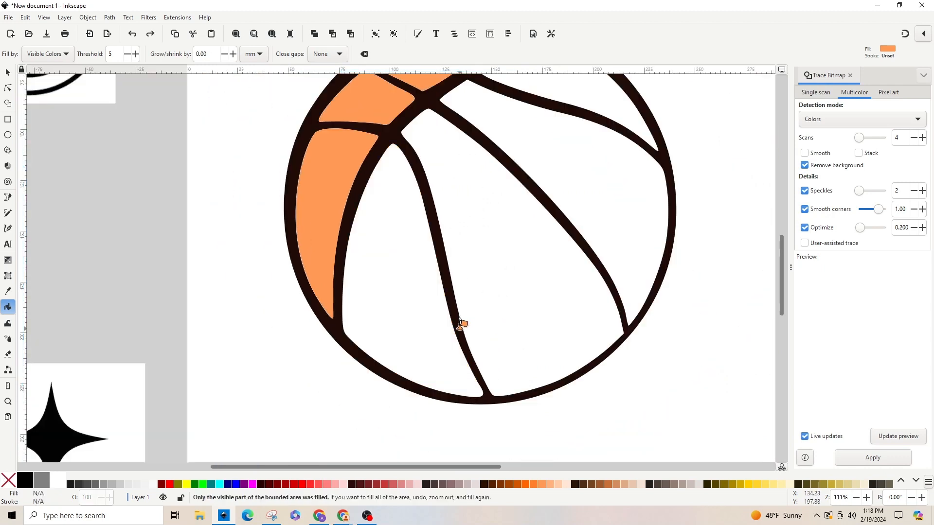
- Fill the whole tall second opening and the three remaining openings on the basketball's right side with light orange using the Paint Bucket
{"action": "left_click", "coordinate": [415, 205]}
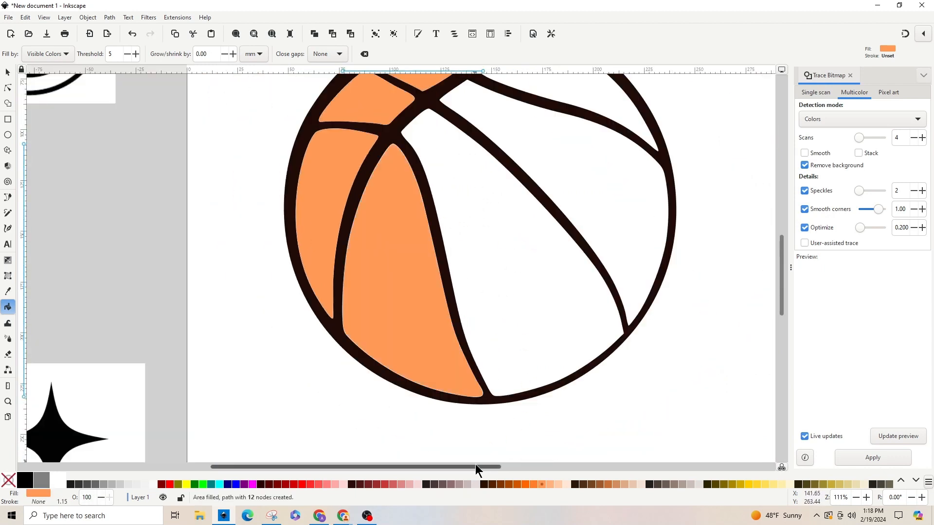
{"action": "left_click_drag", "start_coordinate": [475, 467], "coordinate": [512, 468]}
{"action": "scroll", "coordinate": [540, 414], "scroll_direction": "up", "scroll_amount": 2}
{"action": "scroll", "coordinate": [538, 411], "scroll_direction": "down", "scroll_amount": 2}
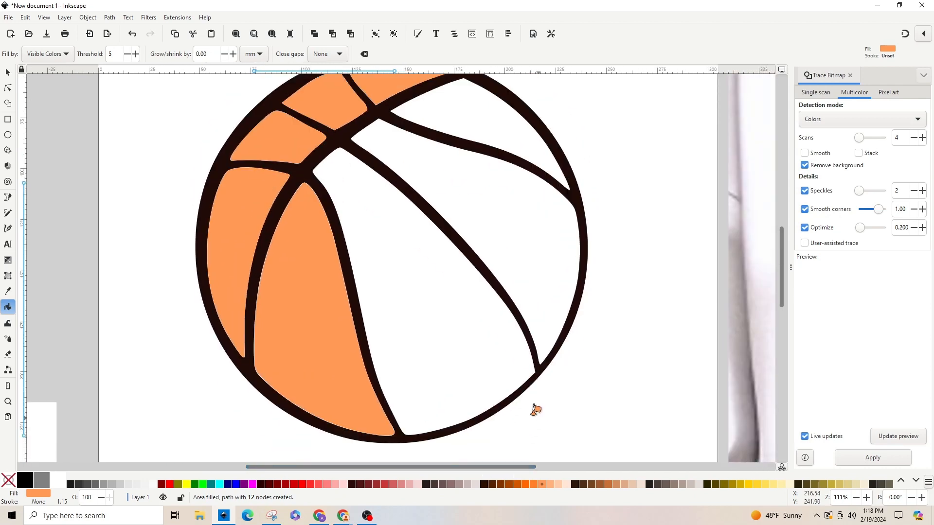
{"action": "left_click", "coordinate": [438, 327]}
{"action": "left_click", "coordinate": [489, 171]}
{"action": "left_click", "coordinate": [497, 144]}
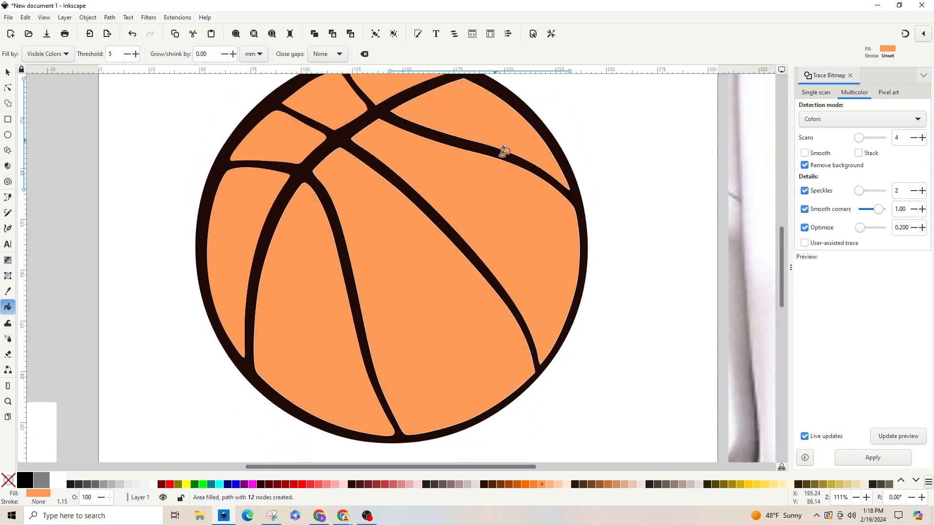
{"action": "key", "text": "minus"}
{"action": "key", "text": "minus"}
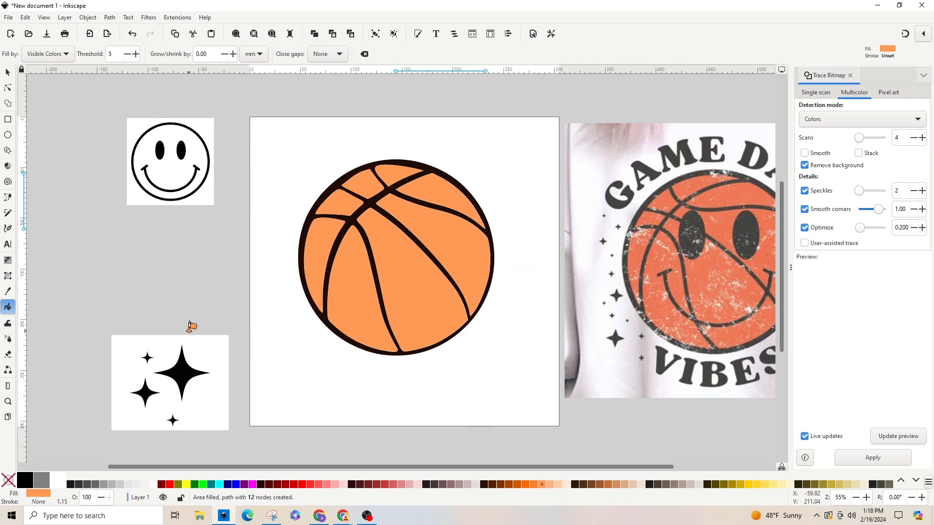
- Select all eight light orange fill pieces of the basketball and unite them into one path with Union
{"action": "left_click", "coordinate": [9, 76]}
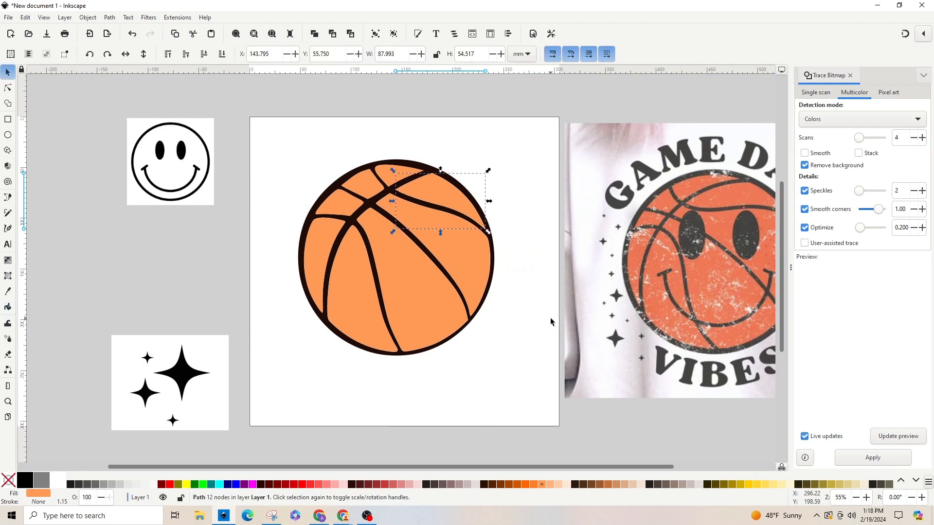
{"action": "left_click", "coordinate": [465, 274], "text": "shift"}
{"action": "left_click", "coordinate": [465, 273], "text": "alt+shift"}
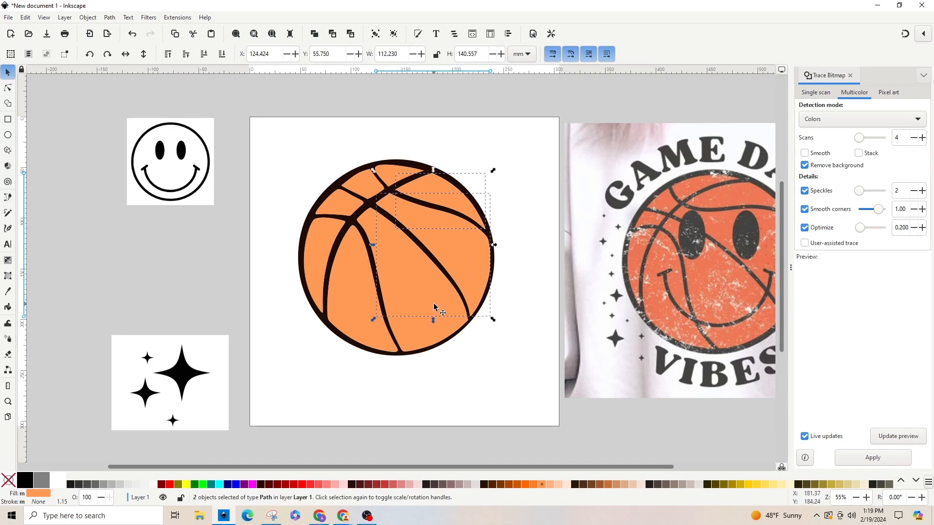
{"action": "left_click", "coordinate": [341, 327], "text": "shift"}
{"action": "left_click", "coordinate": [316, 238], "text": "shift"}
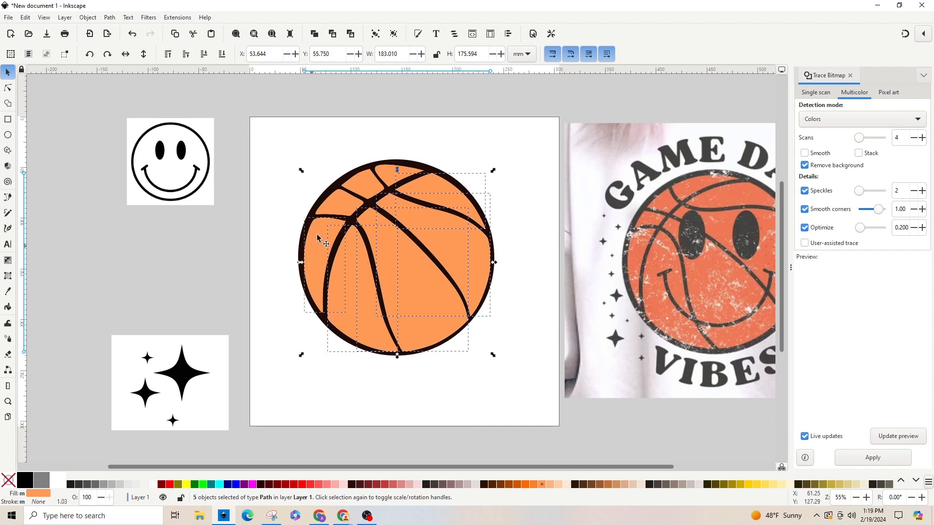
{"action": "left_click", "coordinate": [368, 195], "text": "shift"}
{"action": "left_click", "coordinate": [392, 181], "text": "shift"}
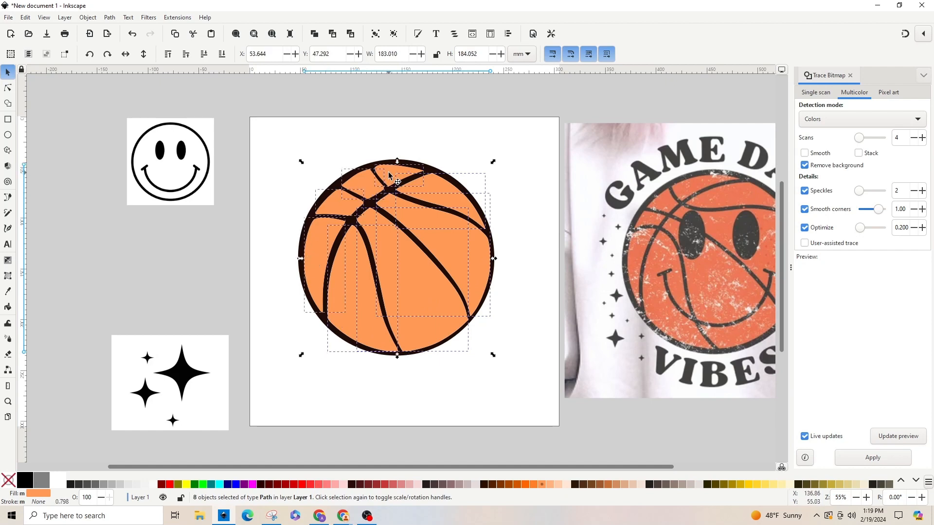
{"action": "left_click", "coordinate": [109, 18]}
{"action": "left_click", "coordinate": [119, 68]}
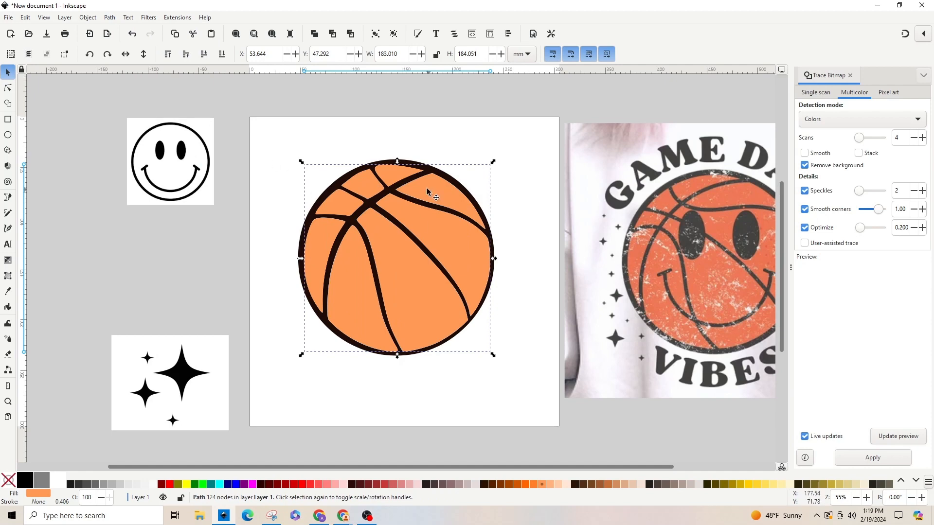
- Try moving the united orange fill to the right, undo the move, and examine the edges between the fill and the outline
{"action": "left_click_drag", "start_coordinate": [427, 192], "coordinate": [458, 194]}
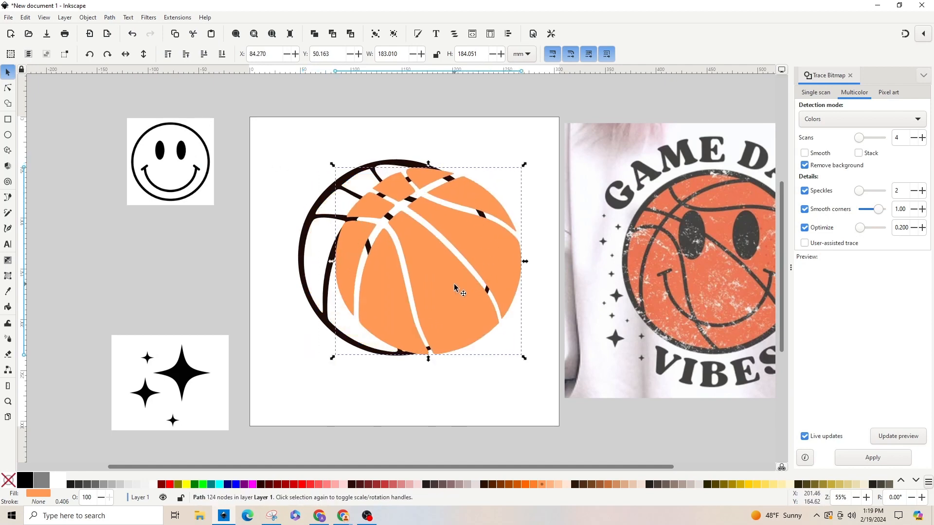
{"action": "key", "text": "ctrl+z"}
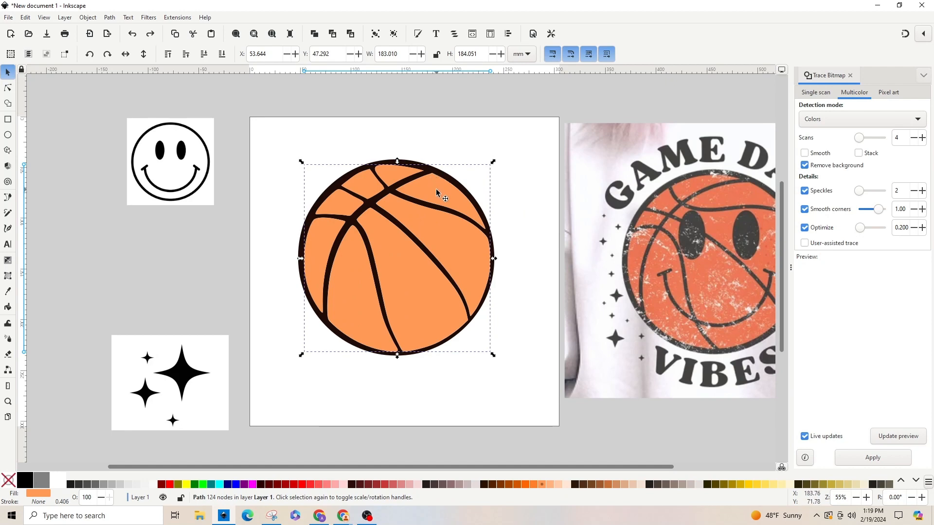
{"action": "scroll", "coordinate": [433, 191], "scroll_direction": "up", "scroll_amount": 4}
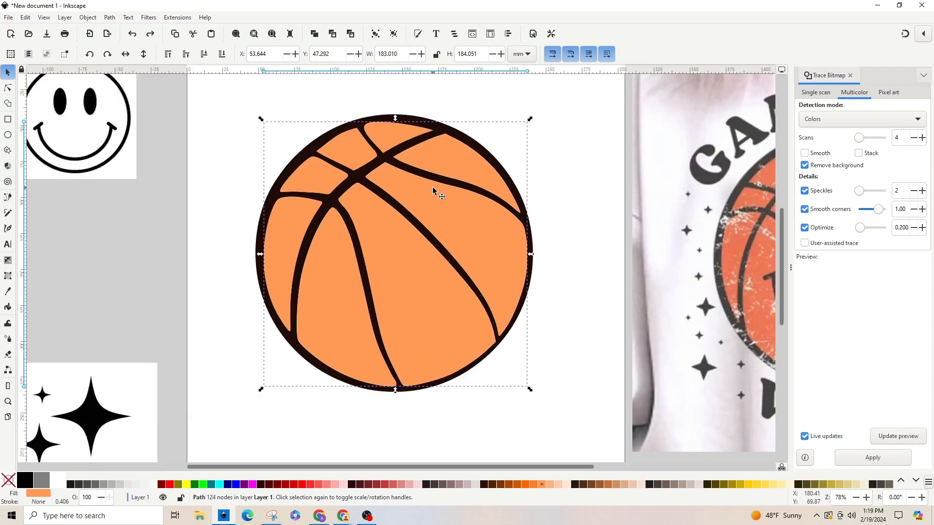
{"action": "scroll", "coordinate": [462, 192], "scroll_direction": "up", "scroll_amount": 2}
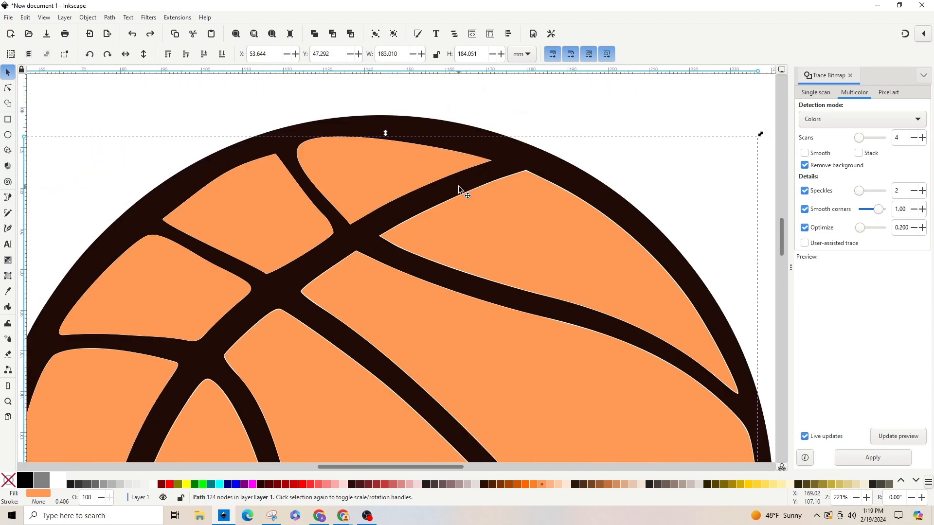
{"action": "scroll", "coordinate": [463, 192], "scroll_direction": "up", "scroll_amount": 1}
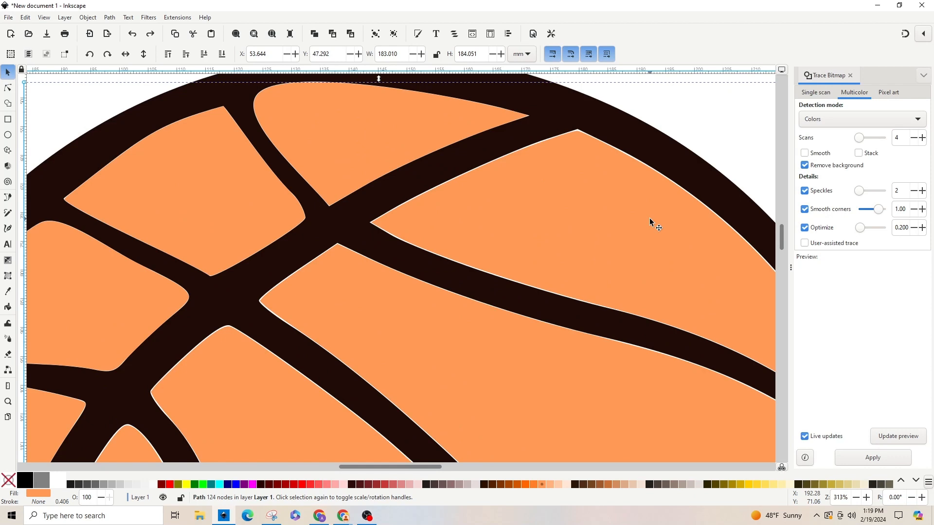
{"action": "scroll", "coordinate": [651, 222], "scroll_direction": "down", "scroll_amount": 3}
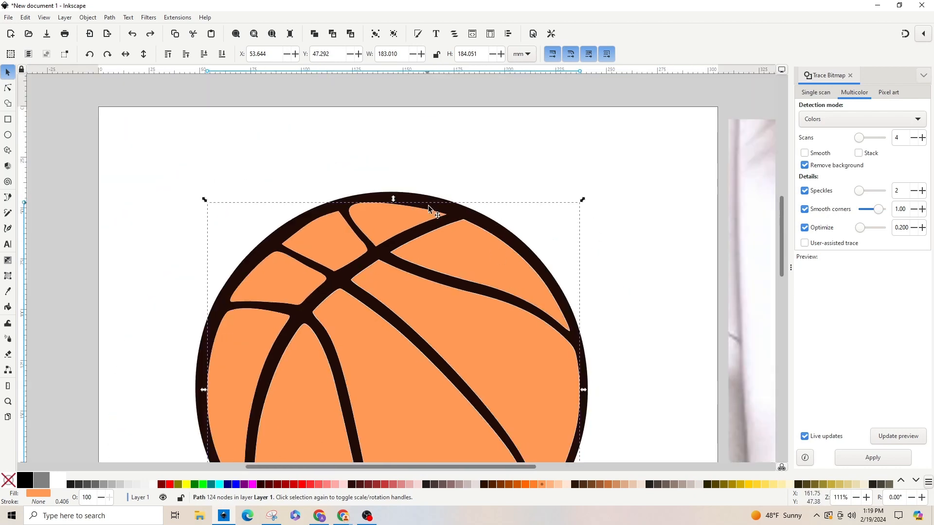
- Separate the two basketball layers, moving the orange fill to about X -103 mm and the dark outline to about X 86 mm, Y 22 mm
{"action": "left_click_drag", "start_coordinate": [428, 205], "coordinate": [341, 221]}
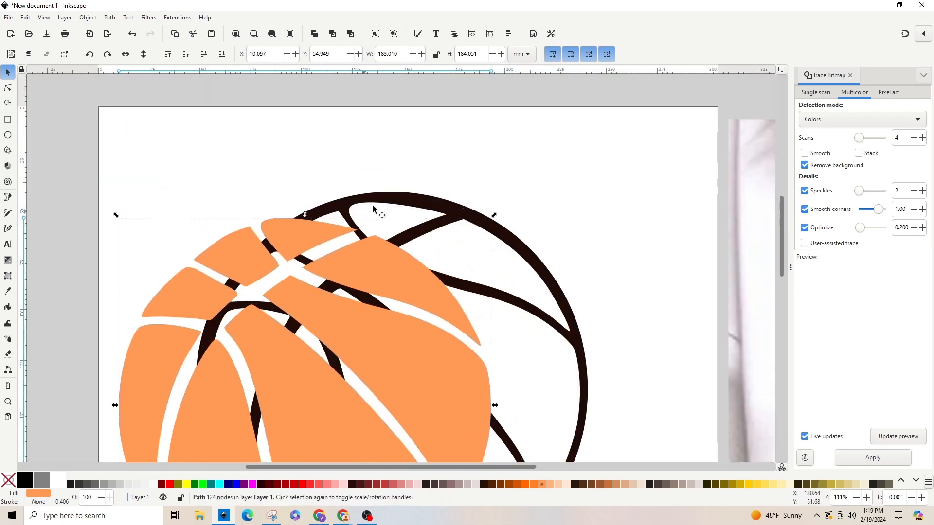
{"action": "left_click", "coordinate": [428, 202]}
{"action": "left_click_drag", "start_coordinate": [438, 214], "coordinate": [525, 176]}
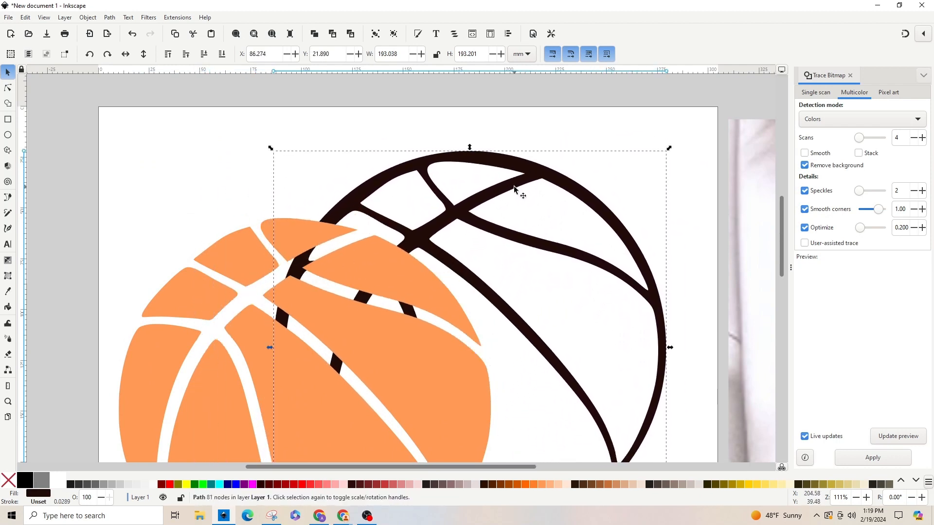
{"action": "left_click_drag", "start_coordinate": [402, 284], "coordinate": [173, 241]}
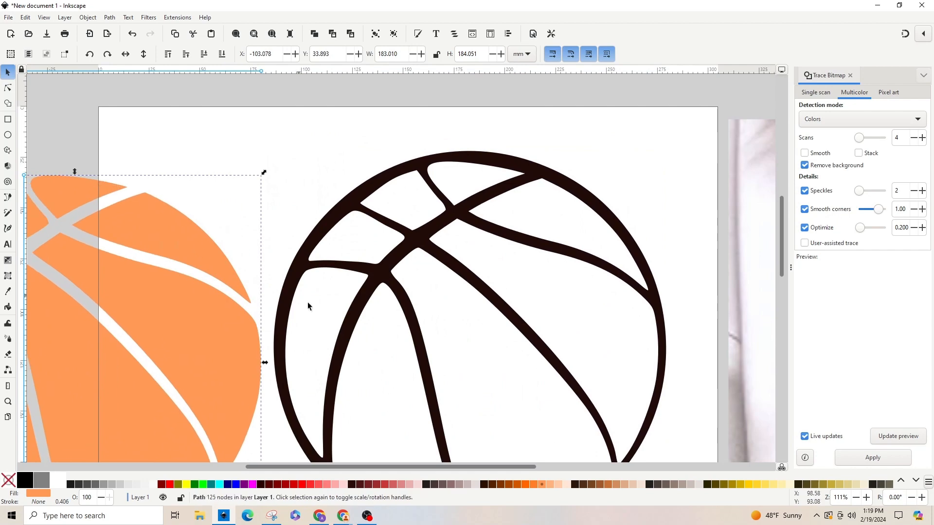
{"action": "scroll", "coordinate": [319, 311], "scroll_direction": "down", "scroll_amount": 6}
{"action": "scroll", "coordinate": [319, 311], "scroll_direction": "up", "scroll_amount": 3}
{"action": "scroll", "coordinate": [319, 310], "scroll_direction": "down", "scroll_amount": 1}
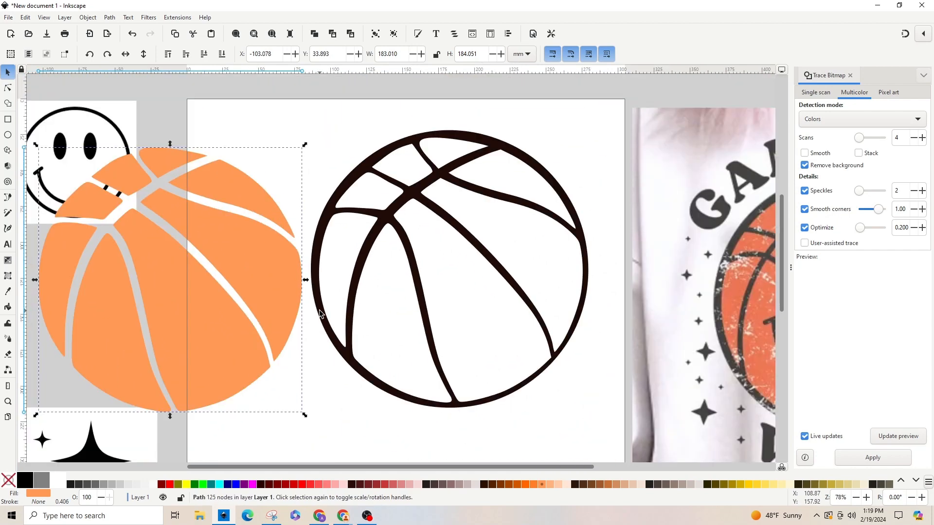
- Break the dark basketball outline apart and unite its pieces into one solid disc
{"action": "left_click", "coordinate": [411, 197]}
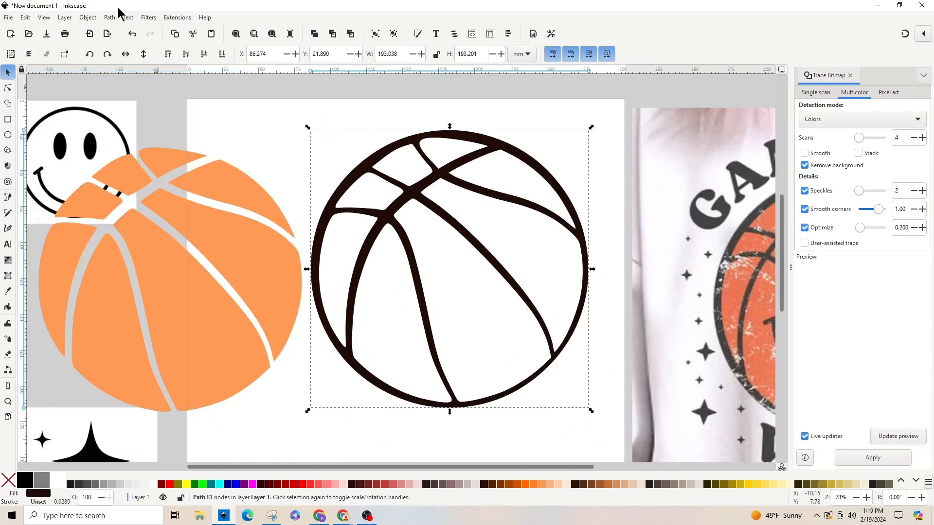
{"action": "left_click", "coordinate": [111, 19]}
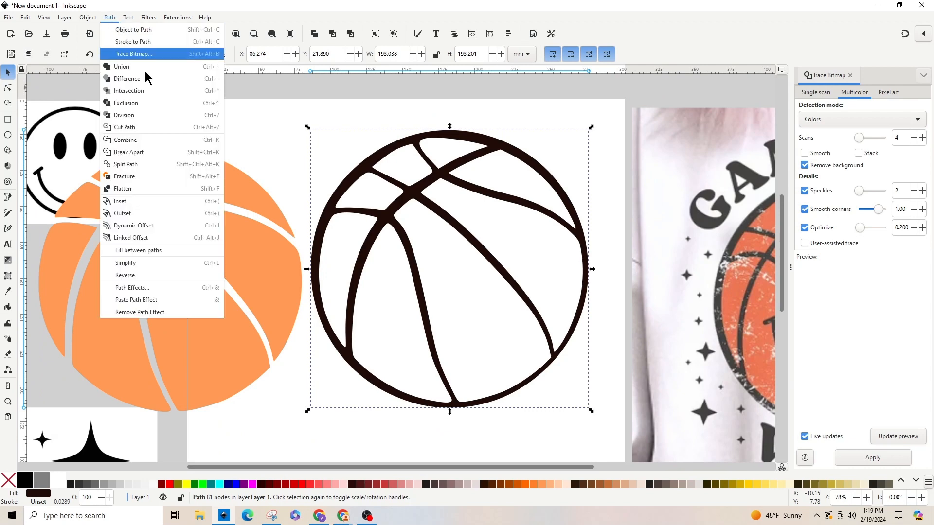
{"action": "left_click", "coordinate": [161, 155]}
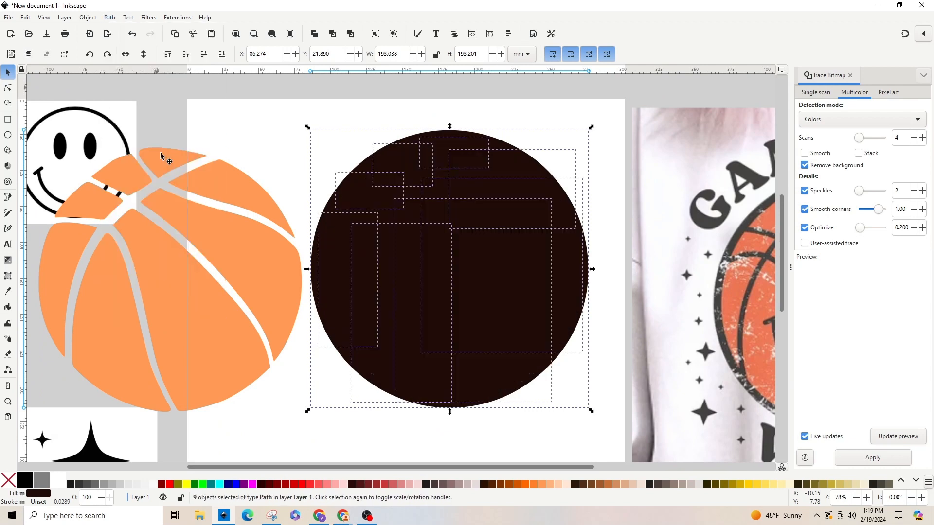
{"action": "left_click", "coordinate": [111, 18]}
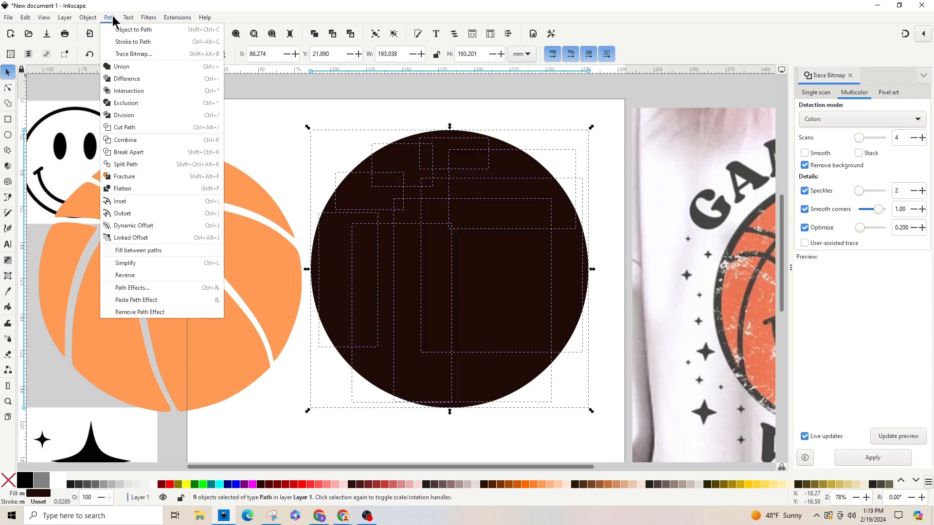
{"action": "left_click", "coordinate": [120, 67]}
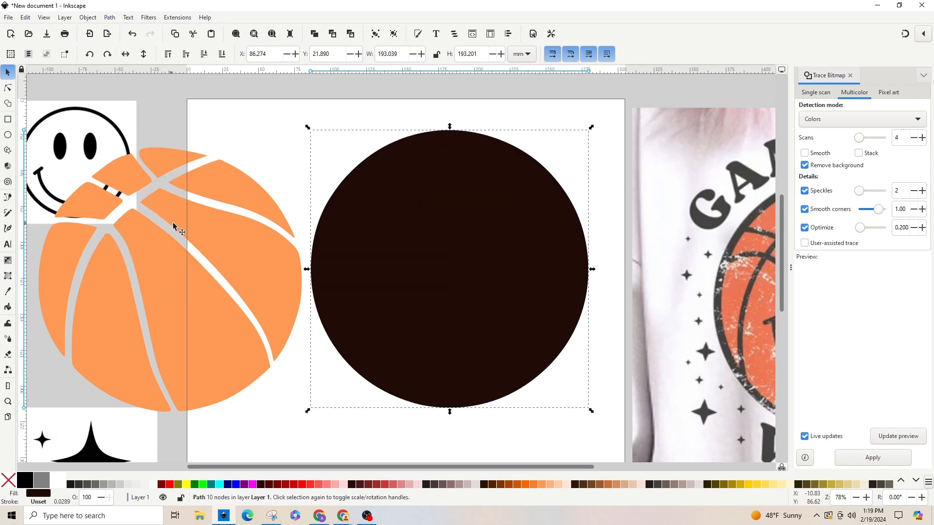
- Place the orange fill over the dark disc and centre both shapes horizontally and vertically relative to the selection area
{"action": "left_click_drag", "start_coordinate": [184, 224], "coordinate": [453, 195]}
{"action": "scroll", "coordinate": [516, 231], "scroll_direction": "up", "scroll_amount": 1}
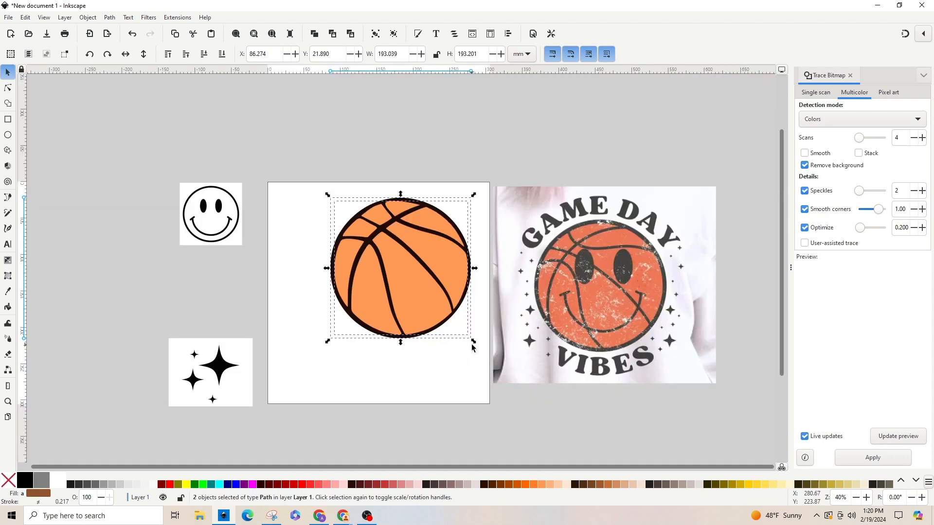
{"action": "left_click_drag", "start_coordinate": [307, 172], "coordinate": [488, 373]}
{"action": "key", "text": "ctrl+shift+f"}
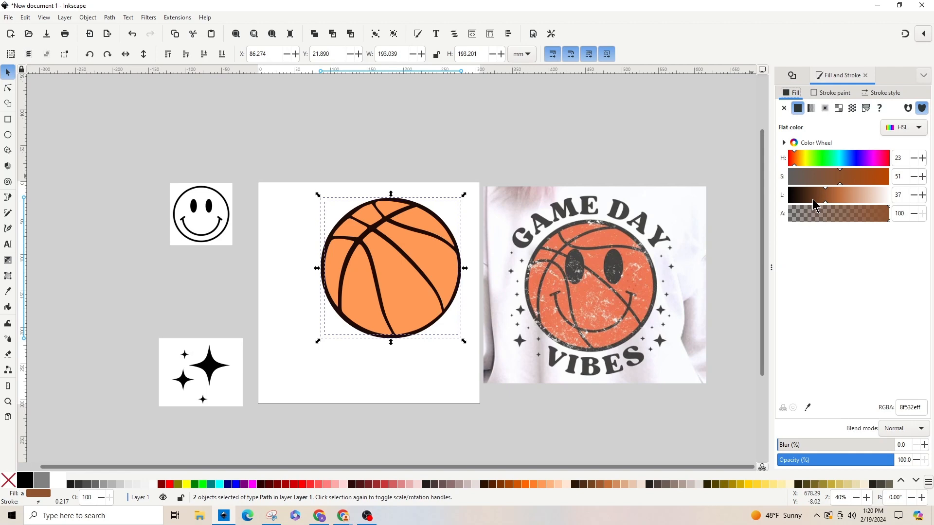
{"action": "key", "text": "ctrl+shift+a"}
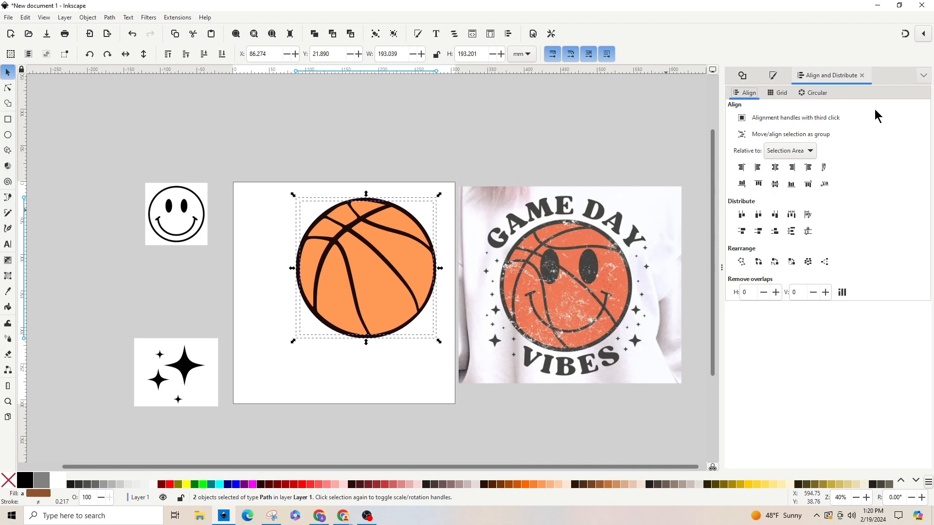
{"action": "left_click", "coordinate": [775, 174]}
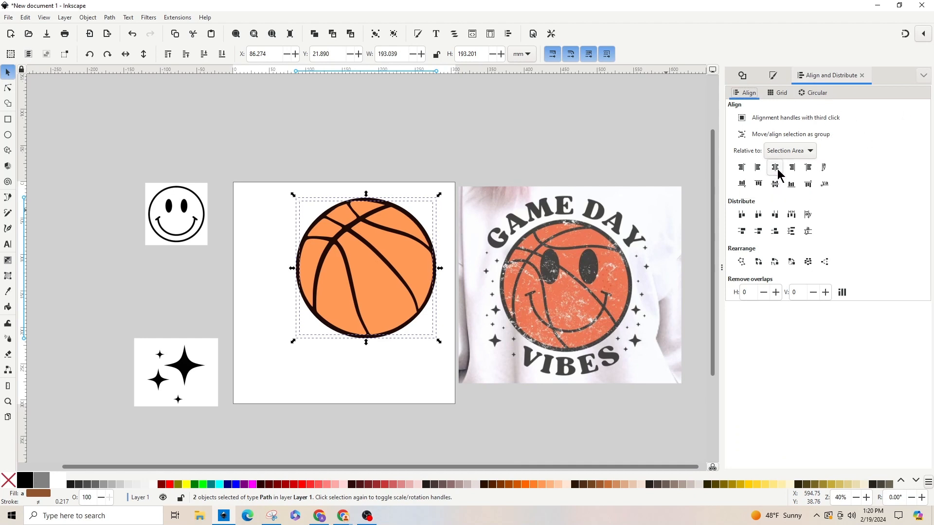
{"action": "left_click", "coordinate": [776, 188]}
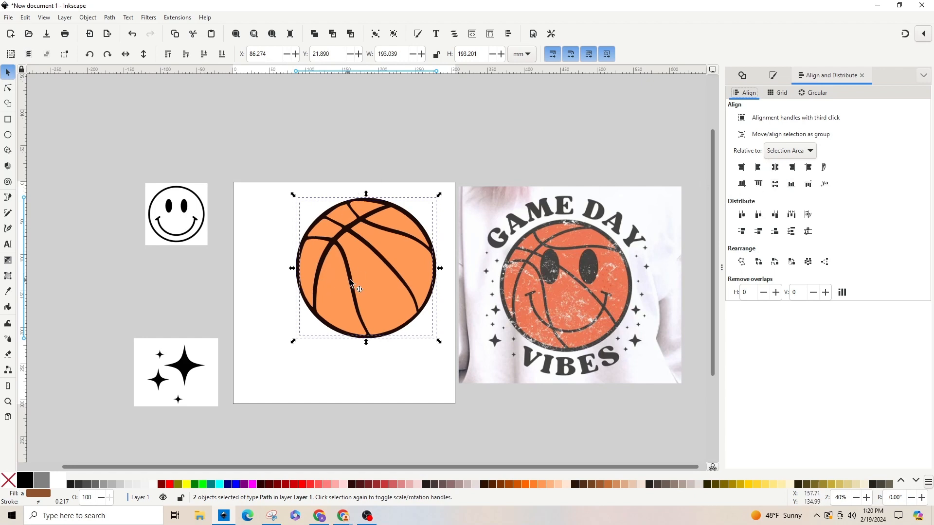
- Group the orange fill with the dark disc and move the basketball off the page to about X -275 mm, Y -98 mm
{"action": "left_click", "coordinate": [264, 173]}
{"action": "left_click_drag", "start_coordinate": [262, 164], "coordinate": [443, 370]}
{"action": "key", "text": "ctrl+g"}
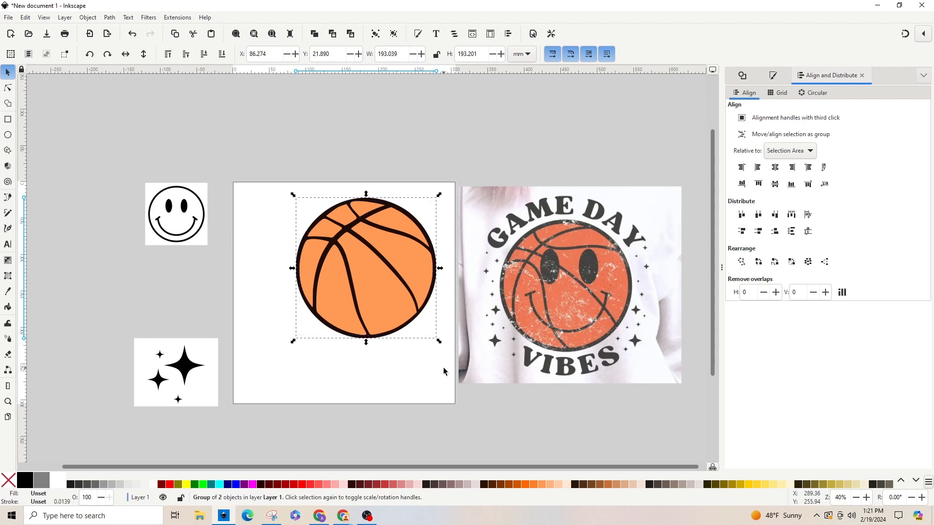
{"action": "left_click_drag", "start_coordinate": [399, 273], "coordinate": [123, 165]}
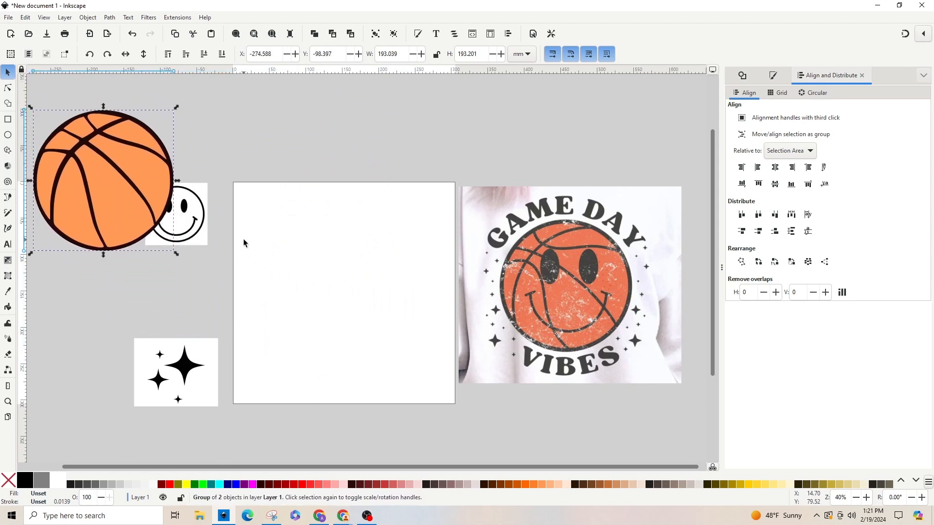
- Move the smiley image onto the page at about X 116 mm, Y 82 mm, and shift the stars image upward beside the page
{"action": "left_click_drag", "start_coordinate": [201, 228], "coordinate": [326, 269]}
{"action": "left_click_drag", "start_coordinate": [197, 385], "coordinate": [188, 330]}
{"action": "left_click", "coordinate": [375, 308]}
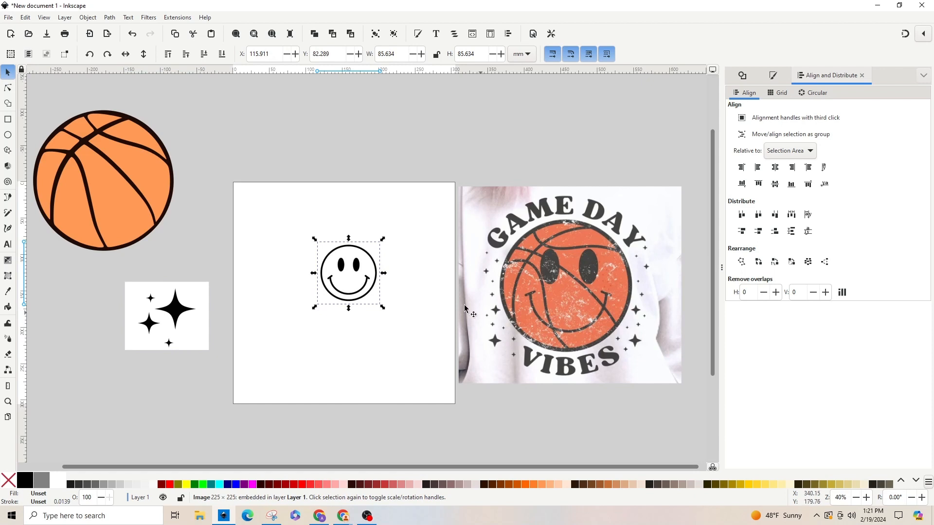
- Trace the smiley image as a multicolour bitmap using colour detection, 2 scans and background removal
{"action": "left_click", "coordinate": [110, 18]}
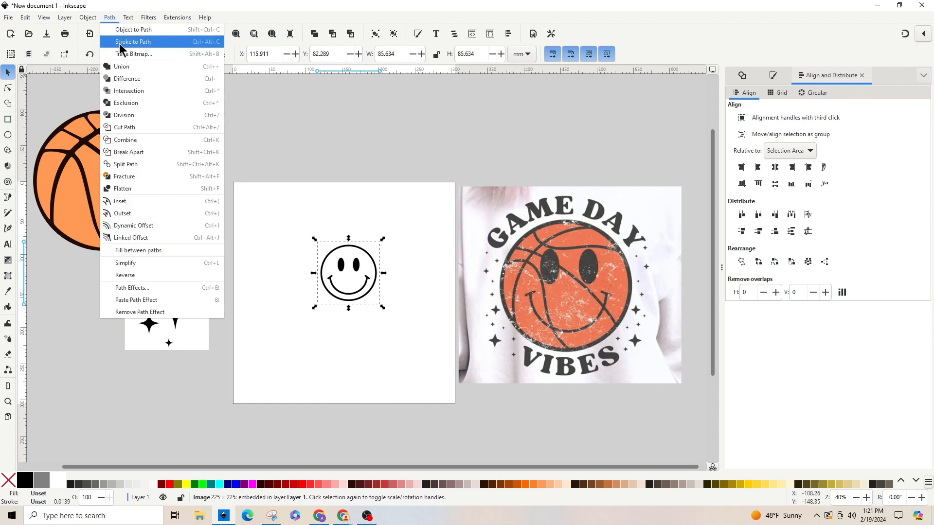
{"action": "left_click", "coordinate": [125, 54]}
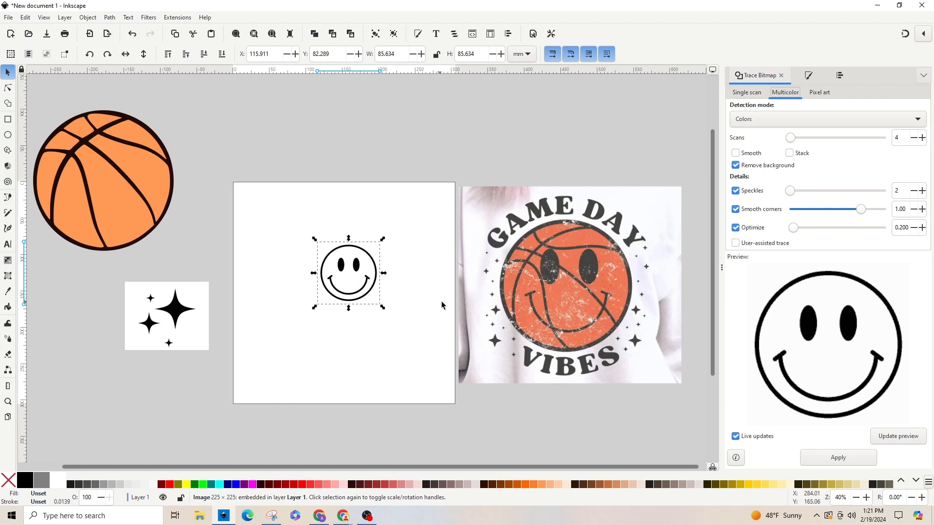
{"action": "double_click", "coordinate": [900, 138]}
{"action": "type", "text": "2"}
{"action": "left_click", "coordinate": [840, 458]}
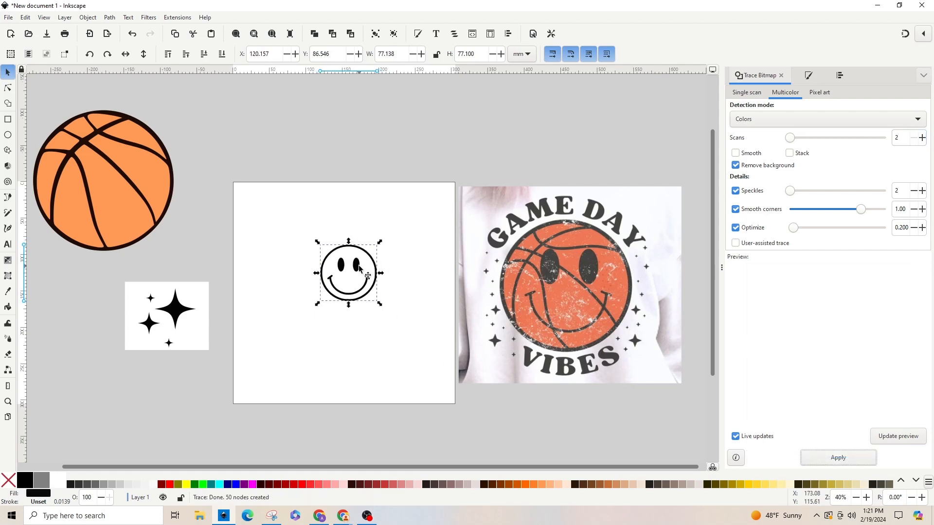
- Delete the original smiley image from beneath its trace and enlarge the traced smiley to about 159 mm wide
{"action": "left_click_drag", "start_coordinate": [356, 271], "coordinate": [354, 332]}
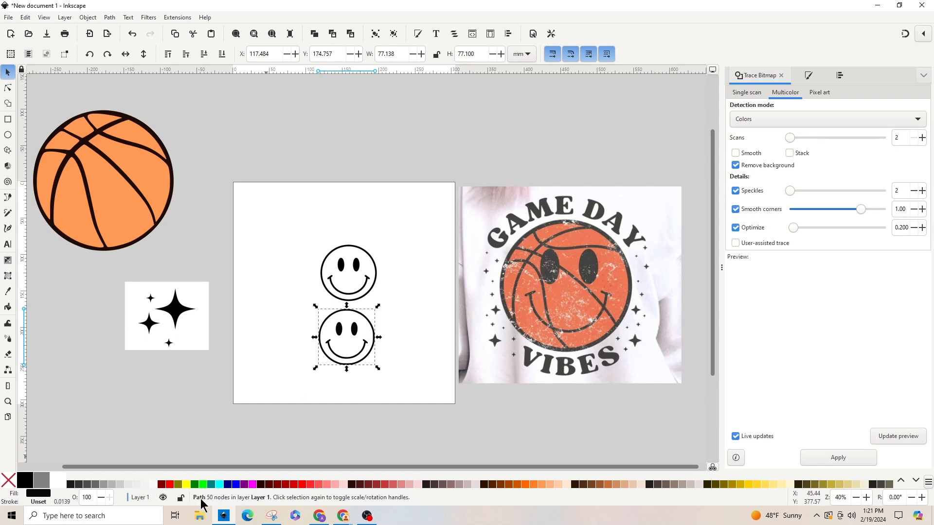
{"action": "left_click", "coordinate": [342, 270]}
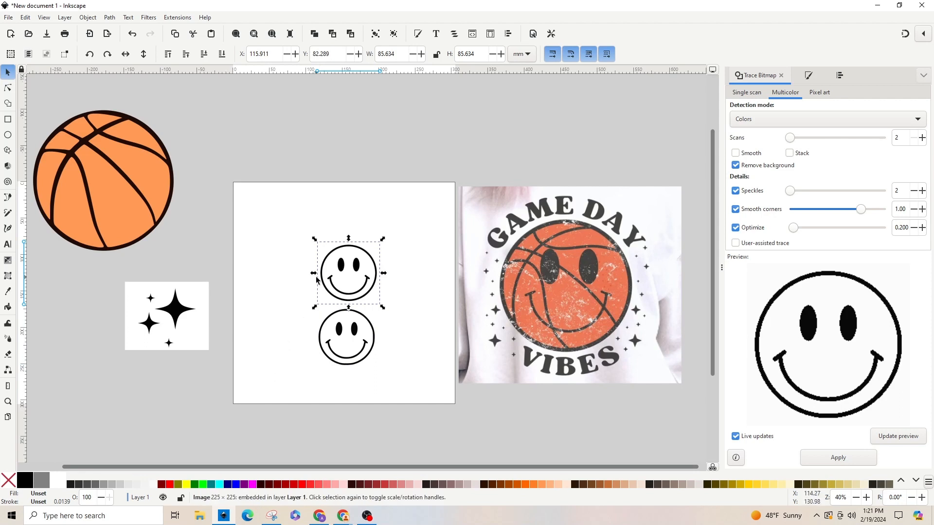
{"action": "key", "text": "Delete"}
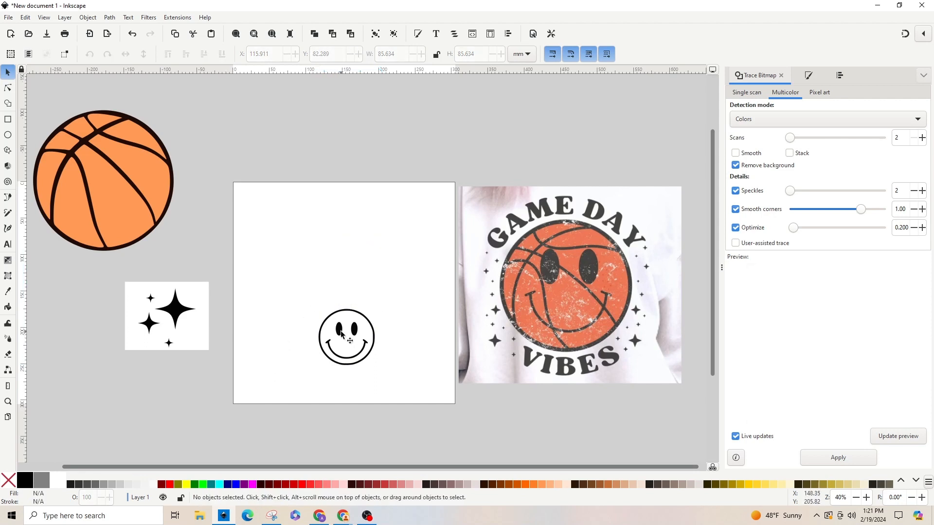
{"action": "left_click_drag", "start_coordinate": [341, 330], "coordinate": [337, 256]}
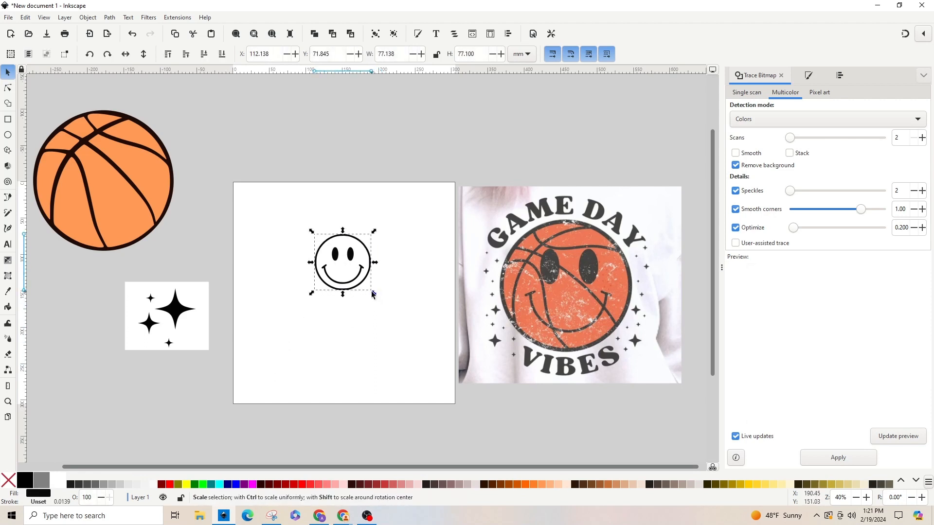
{"action": "left_click_drag", "start_coordinate": [373, 293], "coordinate": [404, 323]}
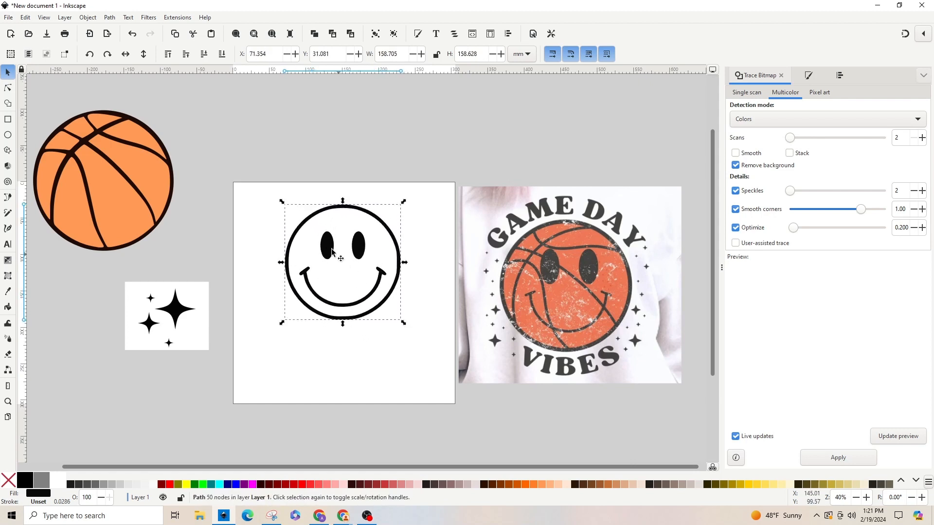
- Delete all nodes of the smiley's outer circle, keeping only the eyes and mouth
{"action": "left_click", "coordinate": [8, 91]}
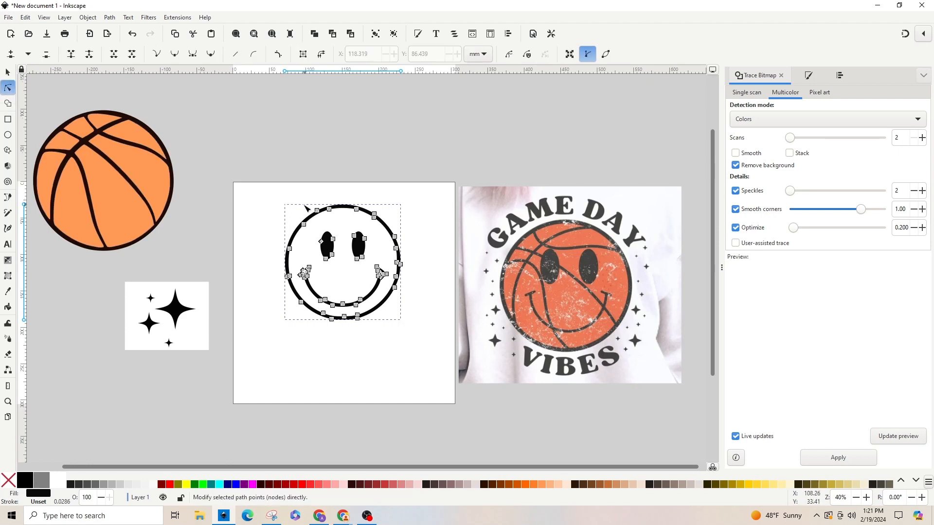
{"action": "left_click_drag", "start_coordinate": [293, 189], "coordinate": [420, 299]}
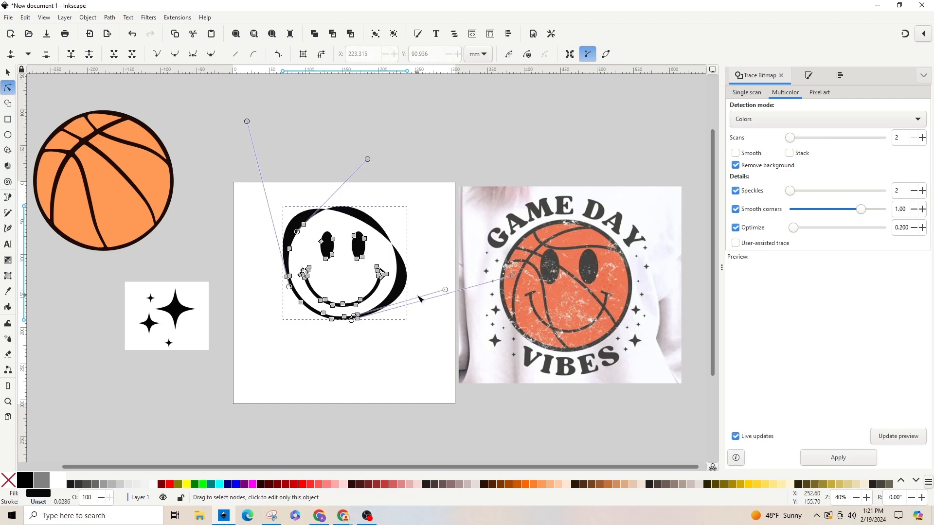
{"action": "left_click_drag", "start_coordinate": [369, 346], "coordinate": [311, 312]}
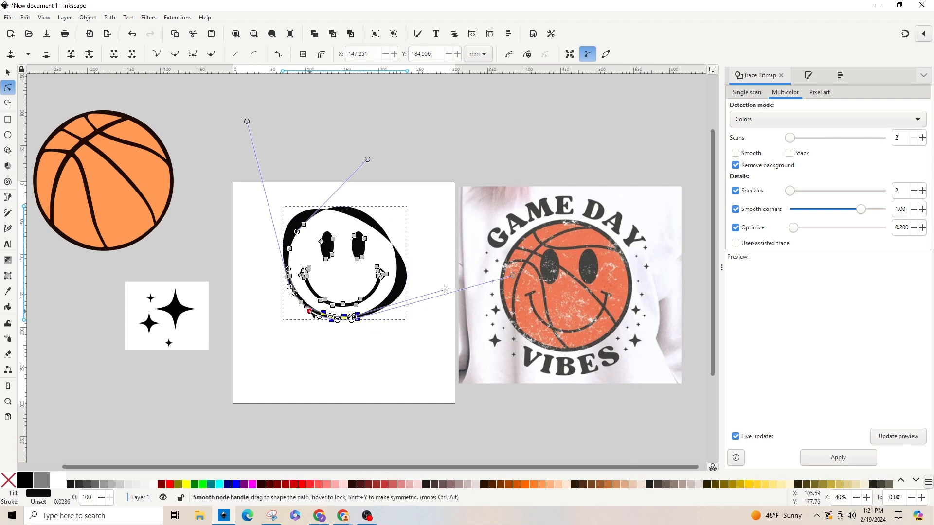
{"action": "key", "text": "Delete"}
{"action": "left_click_drag", "start_coordinate": [272, 229], "coordinate": [306, 308]}
{"action": "key", "text": "Delete"}
{"action": "key", "text": "Delete"}
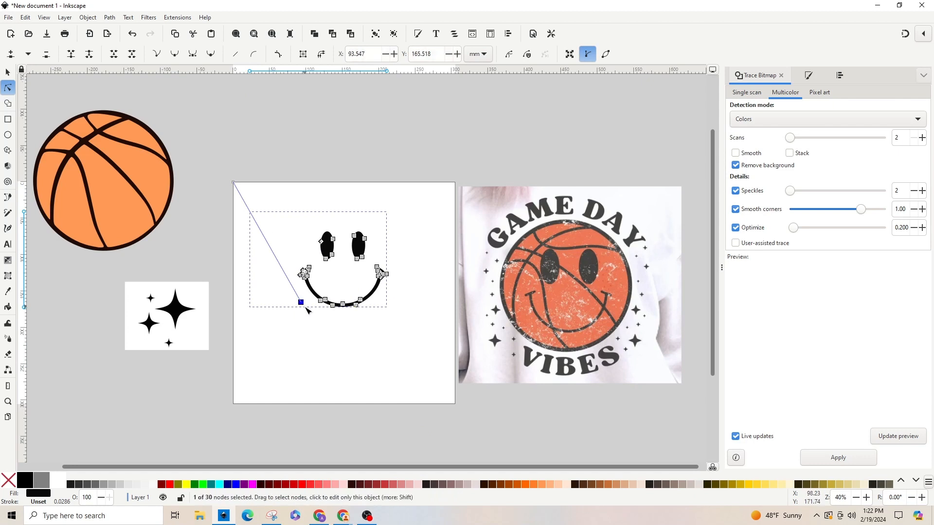
{"action": "key", "text": "Delete"}
{"action": "left_click", "coordinate": [7, 72]}
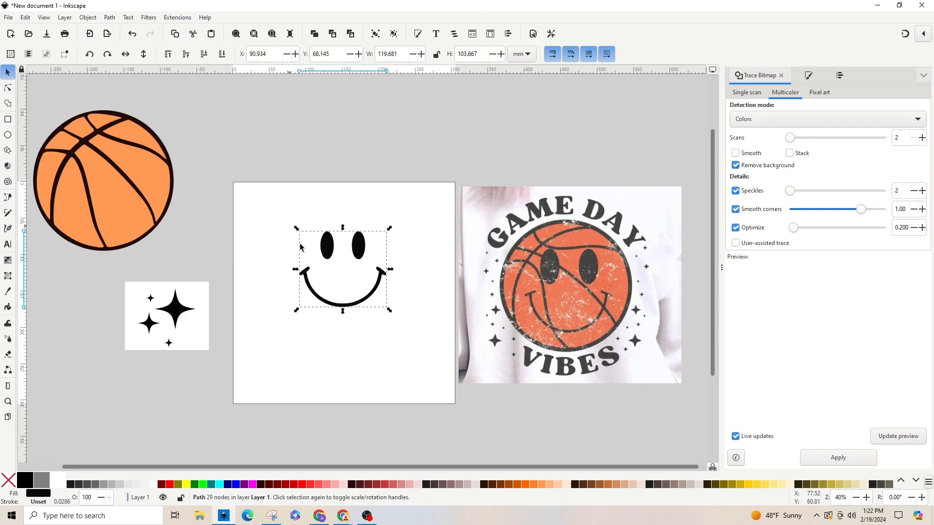
- Try the smiley face on the basketball, raise it to the top of the stacking order and set it back on the page
{"action": "left_click_drag", "start_coordinate": [328, 253], "coordinate": [81, 161]}
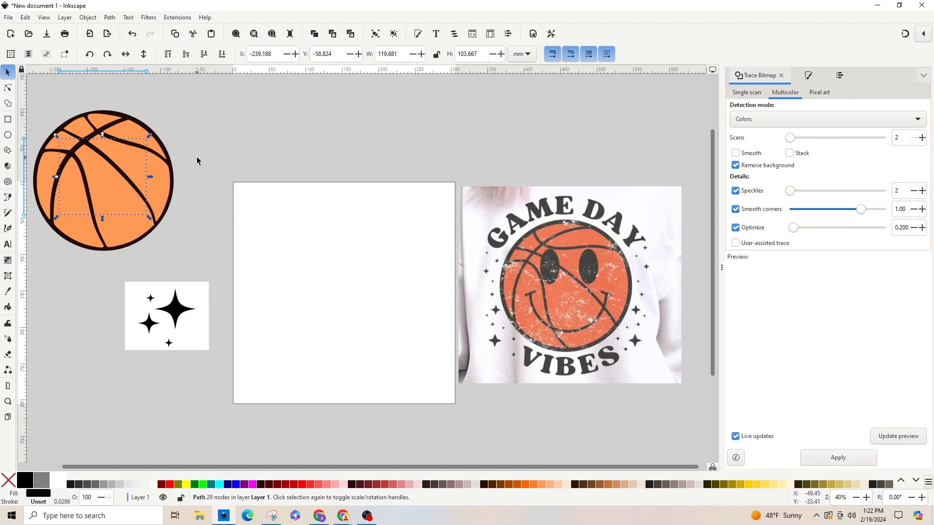
{"action": "key", "text": "Home"}
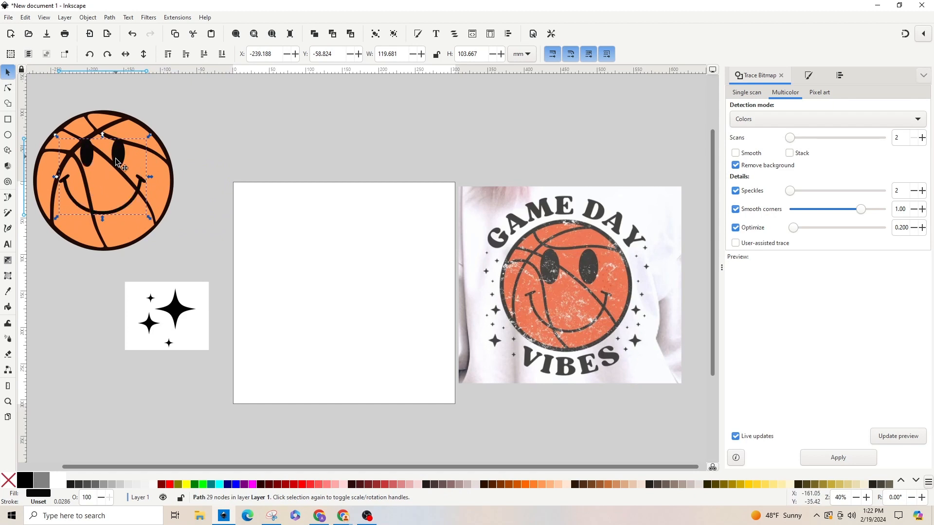
{"action": "left_click_drag", "start_coordinate": [116, 158], "coordinate": [112, 166]}
- Fit the basketball over the reference ball at about 185 mm wide and reduce its opacity to 66.9%
{"action": "left_click_drag", "start_coordinate": [95, 133], "coordinate": [561, 237]}
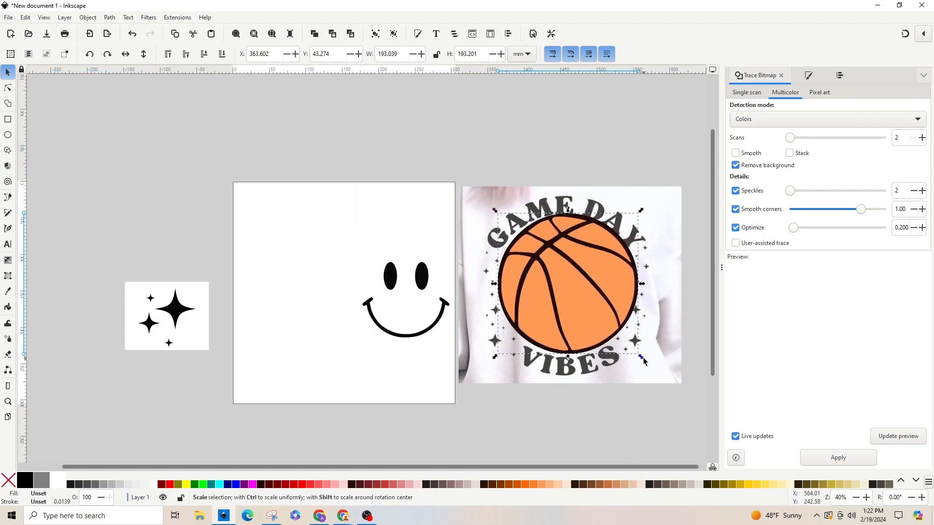
{"action": "mouse_move", "coordinate": [640, 357]}
{"action": "left_mouse_down"}
{"action": "mouse_move", "coordinate": [631, 352]}
{"action": "mouse_move", "coordinate": [637, 357]}
{"action": "left_mouse_up"}
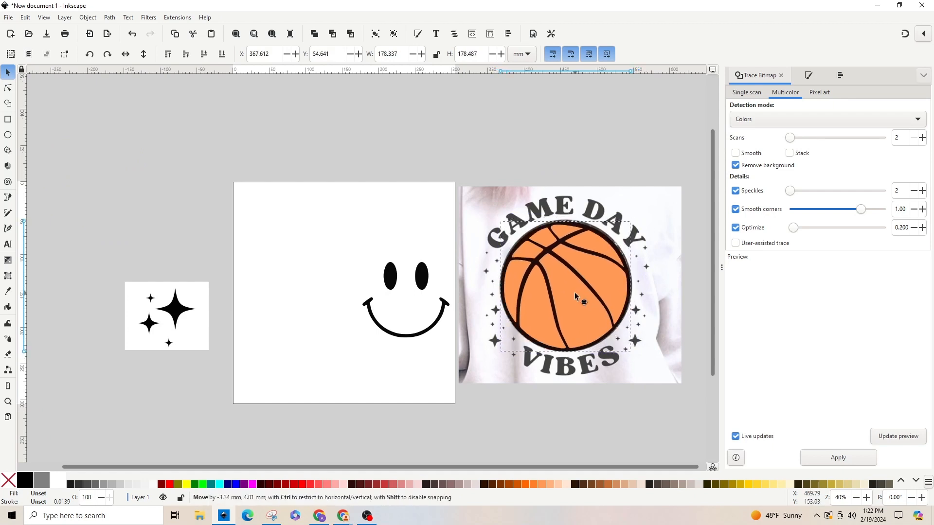
{"action": "key", "text": "ctrl+shift+f"}
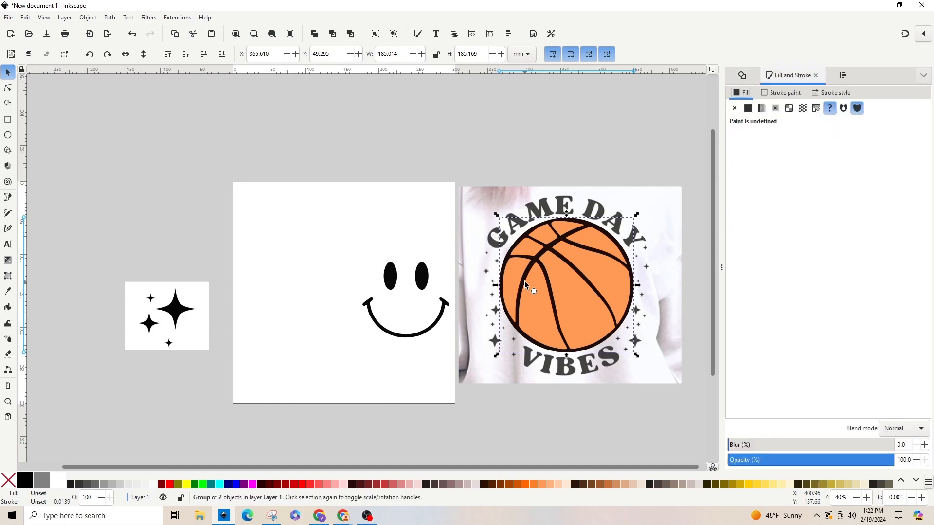
{"action": "left_click", "coordinate": [839, 460]}
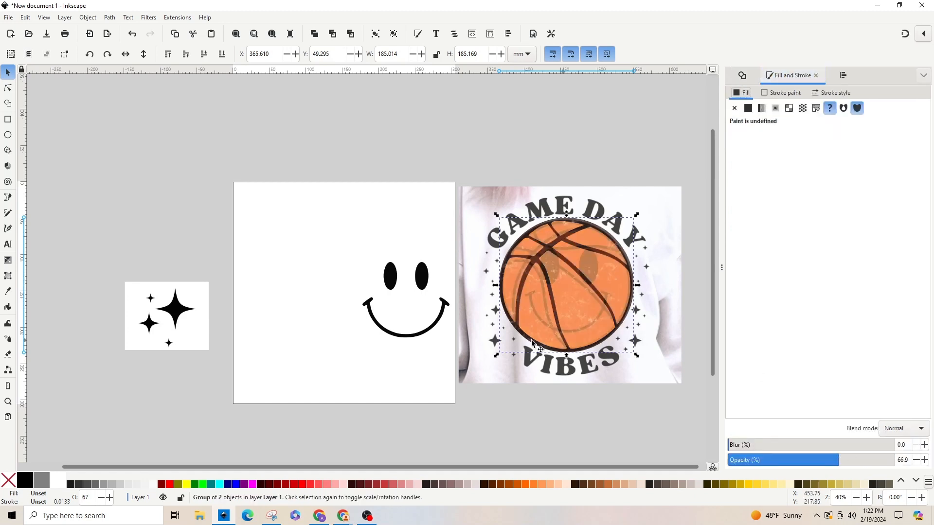
- Place the face over the reference ball at about X 400 mm, Y 102 mm and delete its two eyes
{"action": "left_click_drag", "start_coordinate": [418, 282], "coordinate": [592, 275]}
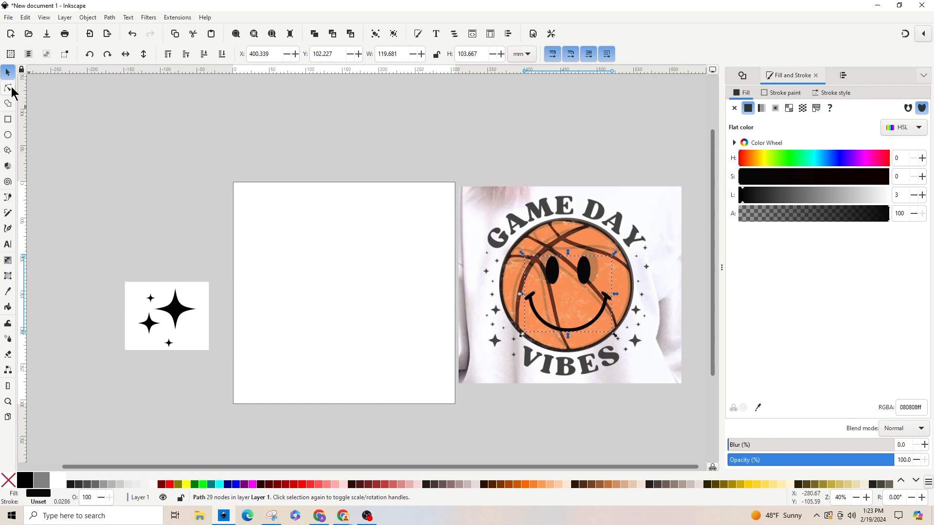
{"action": "left_click", "coordinate": [10, 90]}
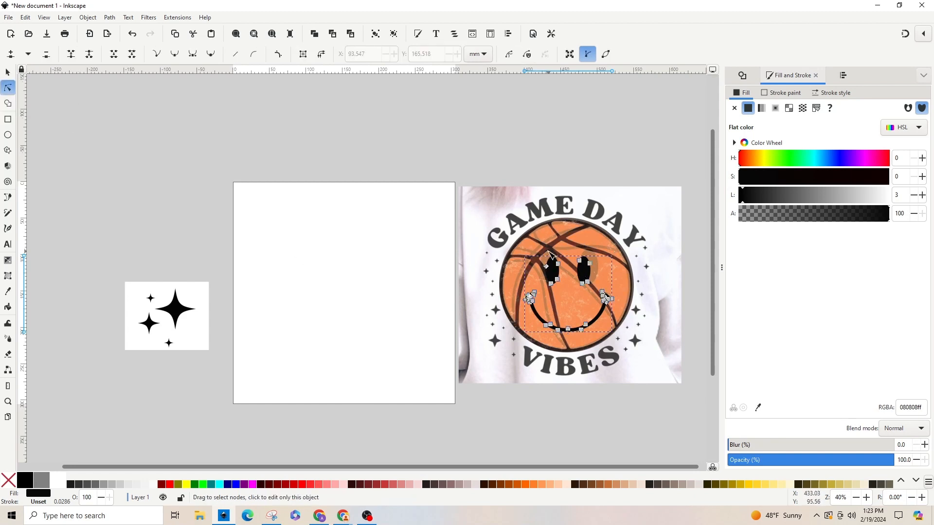
{"action": "left_click_drag", "start_coordinate": [529, 225], "coordinate": [594, 291]}
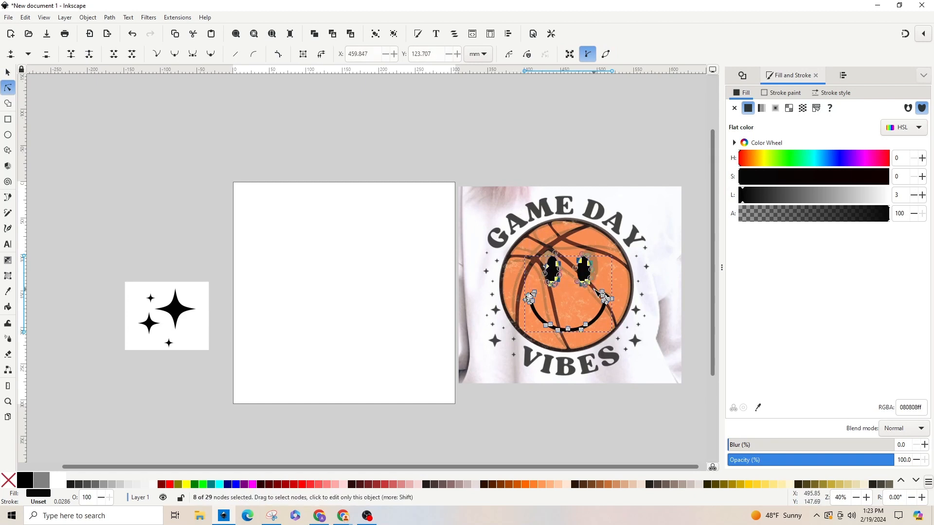
{"action": "key", "text": "Delete"}
{"action": "key", "text": "Escape"}
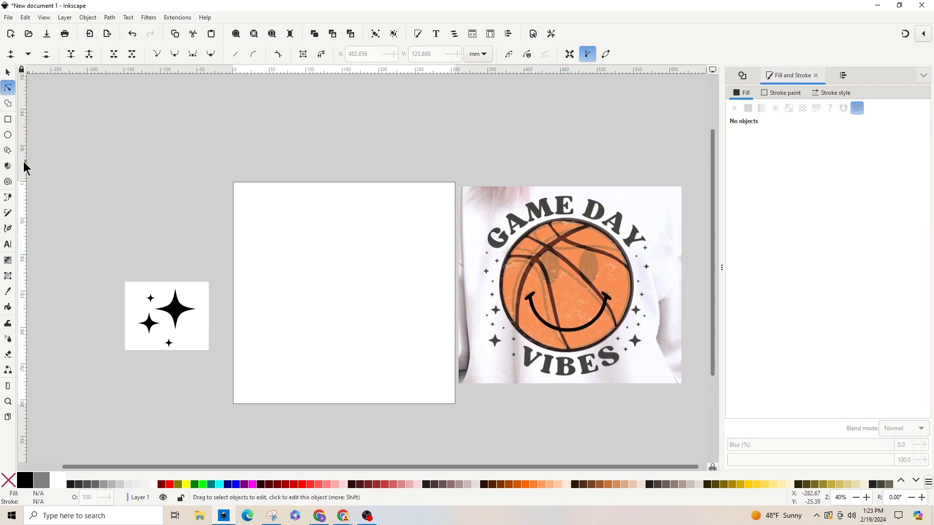
- Draw an upright ellipse about 39 by 63 mm on the page, filled with dark grey 1a1a1a at 100% opacity
{"action": "left_click", "coordinate": [9, 138]}
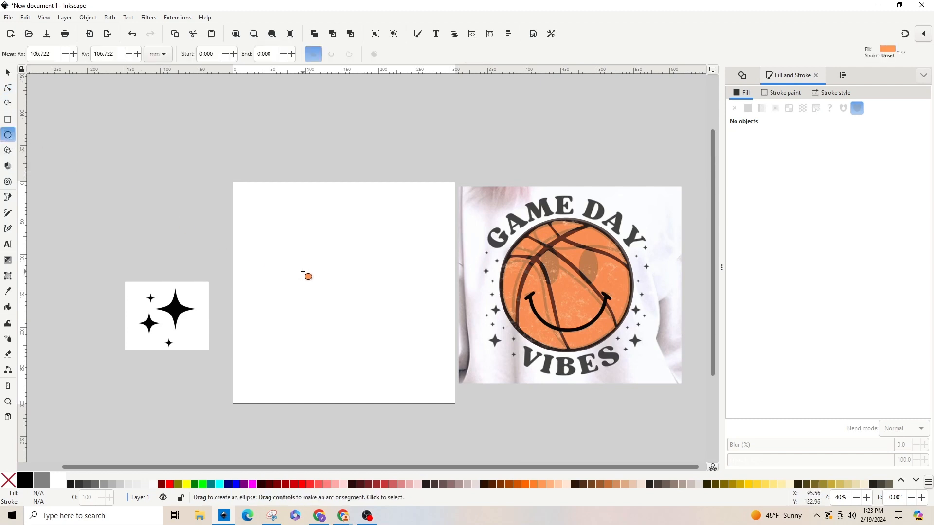
{"action": "left_click_drag", "start_coordinate": [303, 272], "coordinate": [363, 301]}
{"action": "left_click", "coordinate": [8, 72]}
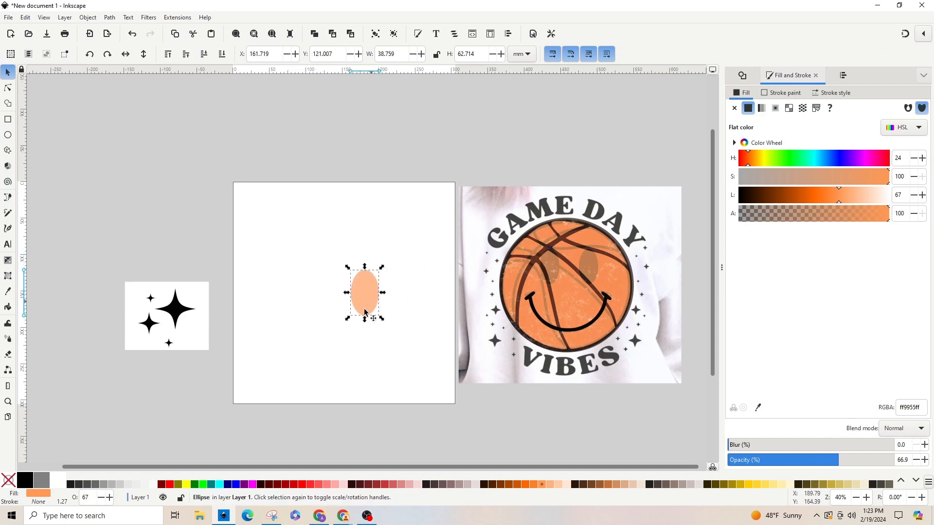
{"action": "left_click", "coordinate": [70, 485]}
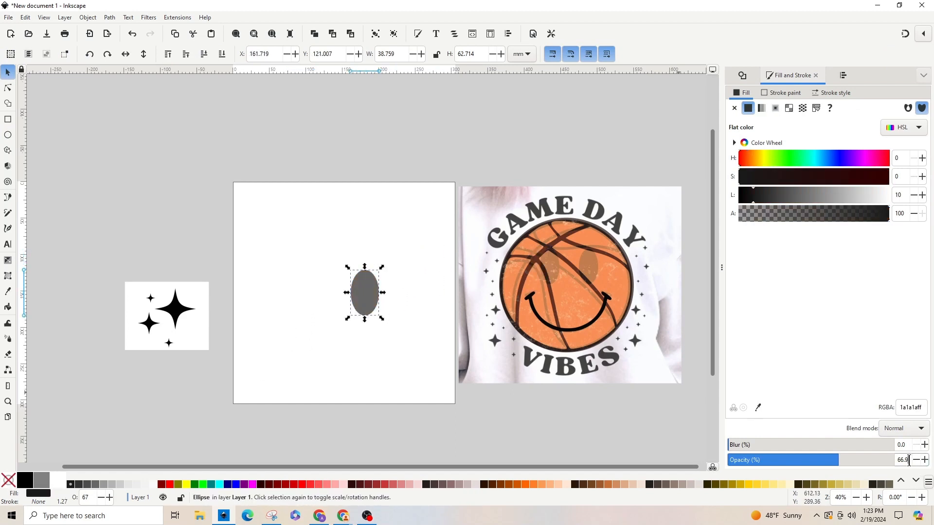
{"action": "type", "text": "100"}
{"action": "key", "text": "Return"}
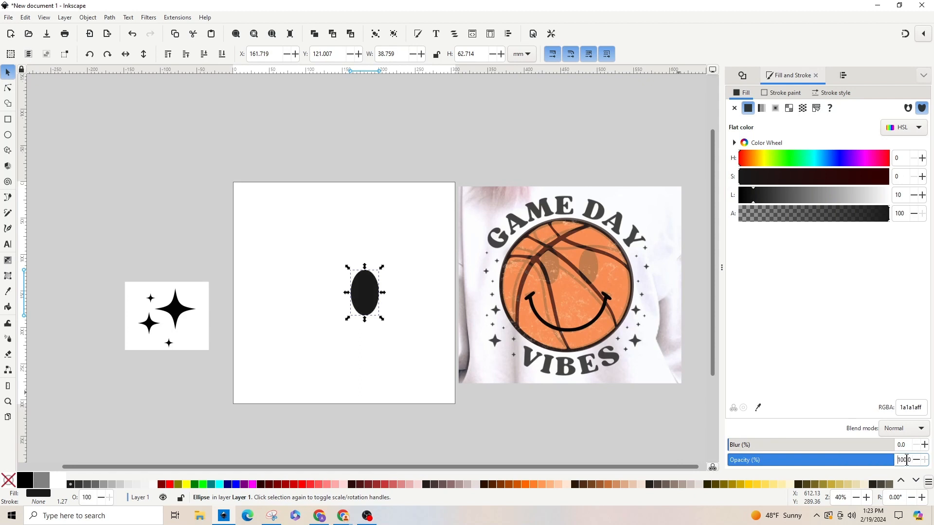
- Fit the dark ellipse over the reference's right eye at about X 475 mm, Y 92 mm, sized about 26 by 48 mm
{"action": "left_click_drag", "start_coordinate": [375, 298], "coordinate": [559, 273]}
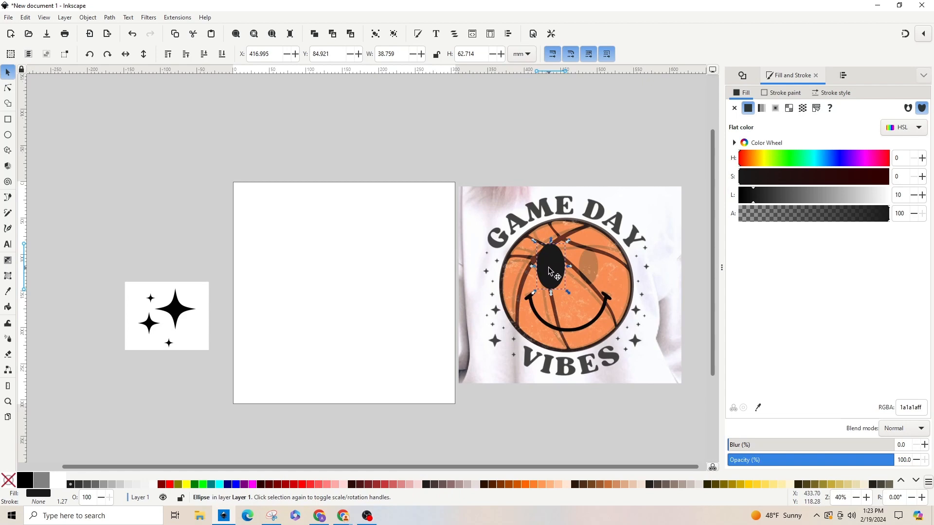
{"action": "key", "text": "3"}
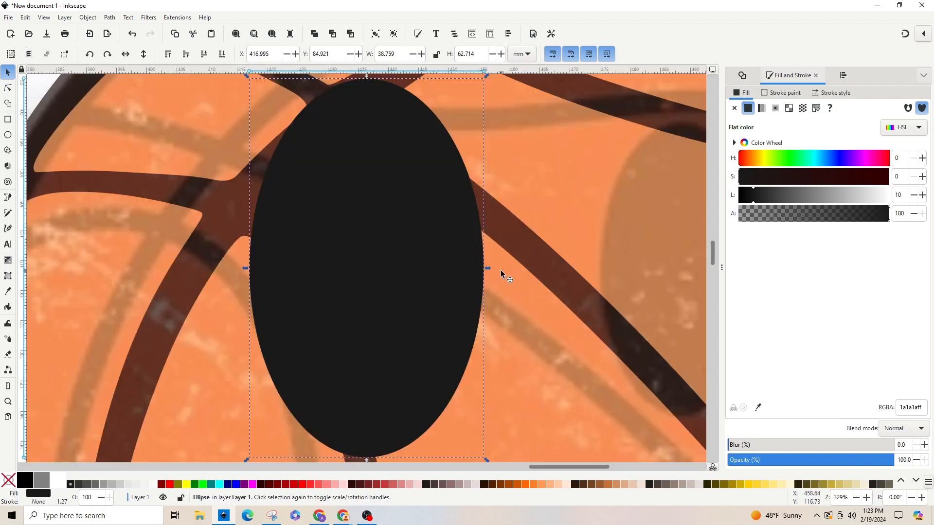
{"action": "key", "text": "minus"}
{"action": "key", "text": "minus"}
{"action": "key", "text": "minus"}
{"action": "key", "text": "minus"}
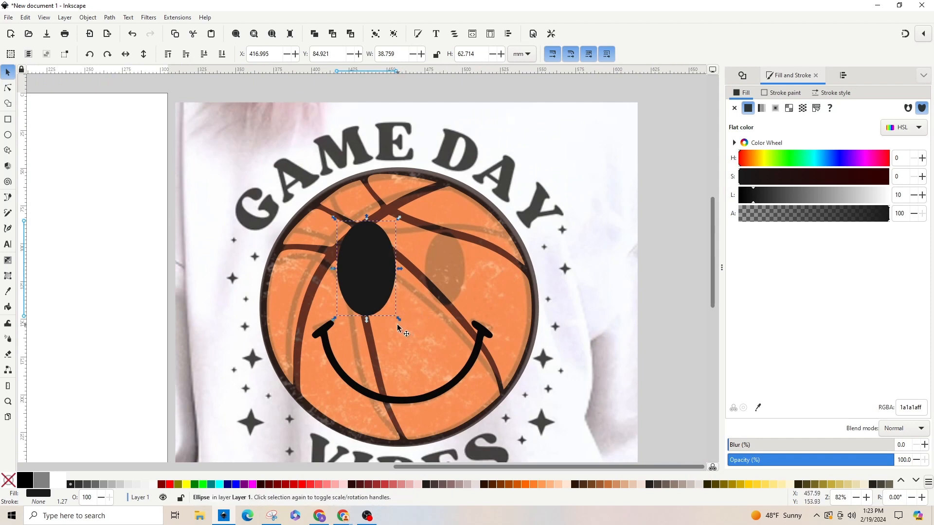
{"action": "mouse_move", "coordinate": [398, 320]}
{"action": "left_mouse_down"}
{"action": "mouse_move", "coordinate": [387, 308]}
{"action": "mouse_move", "coordinate": [394, 312]}
{"action": "left_mouse_up"}
{"action": "left_click_drag", "start_coordinate": [376, 272], "coordinate": [448, 313]}
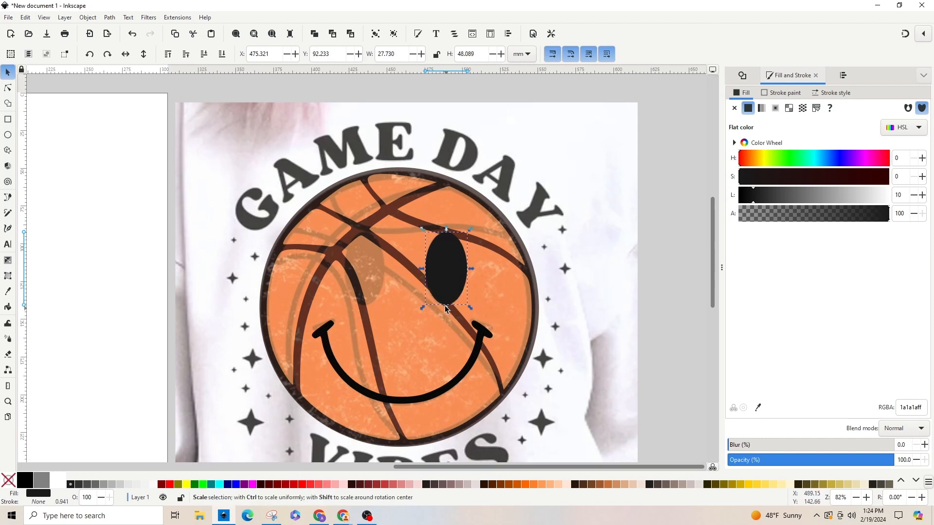
{"action": "left_click_drag", "start_coordinate": [422, 271], "coordinate": [469, 274]}
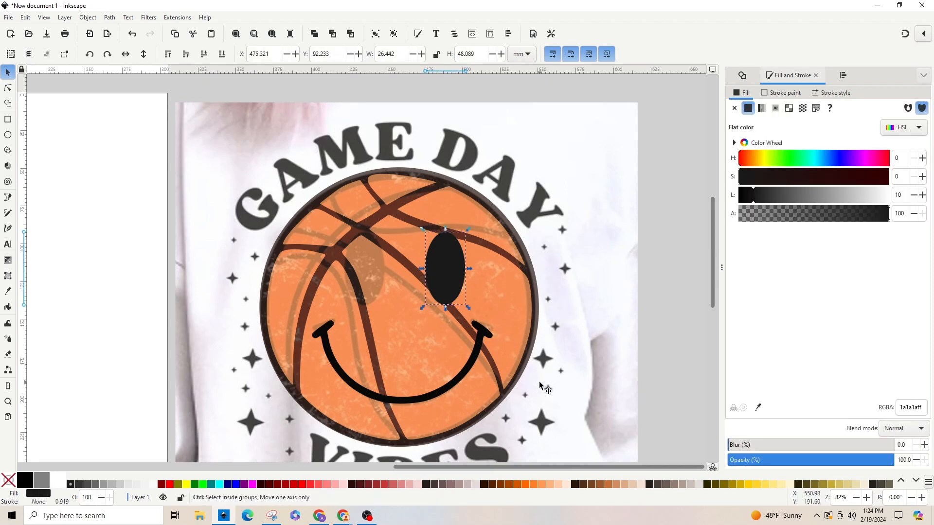
- Duplicate the eye onto the reference's left eye at about X 422 mm, Y 93 mm, and open the Align and Distribute options
{"action": "key", "text": "ctrl+d"}
{"action": "left_click_drag", "start_coordinate": [444, 270], "coordinate": [359, 274]}
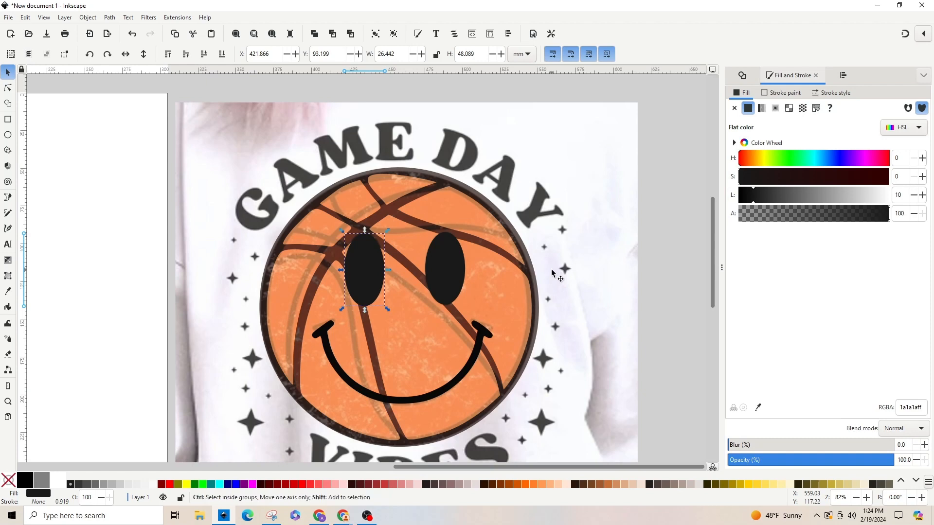
{"action": "key", "text": "ctrl+shift+a"}
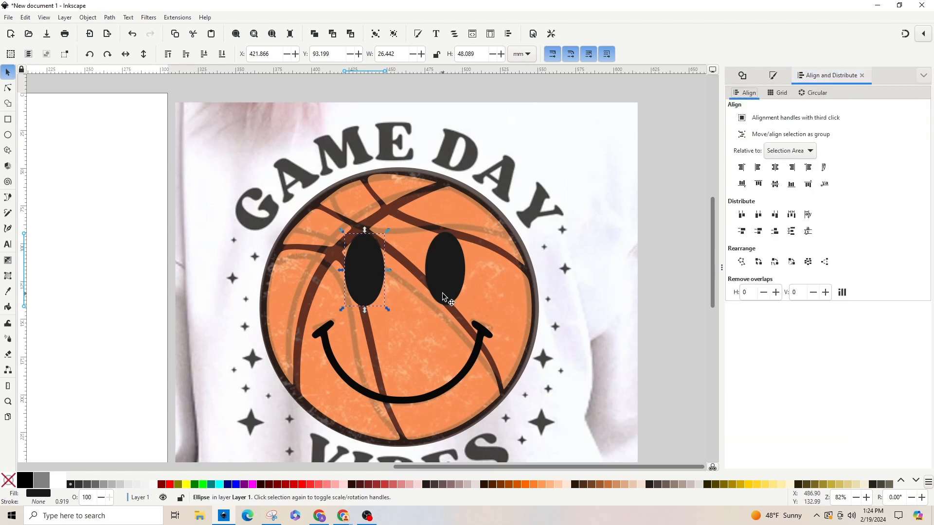
- Align the two eye ellipses on a common horizontal axis and unite them into one path
{"action": "left_click", "coordinate": [439, 278], "text": "shift"}
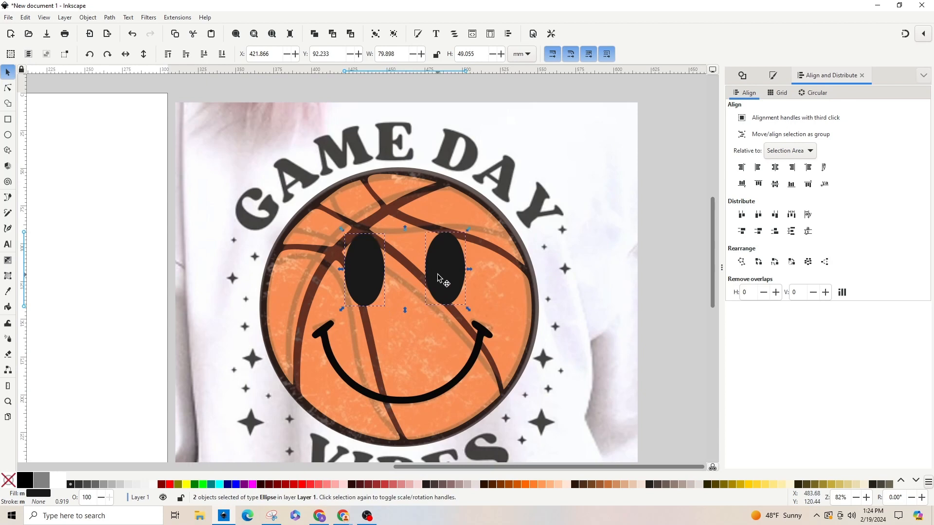
{"action": "left_click", "coordinate": [777, 188]}
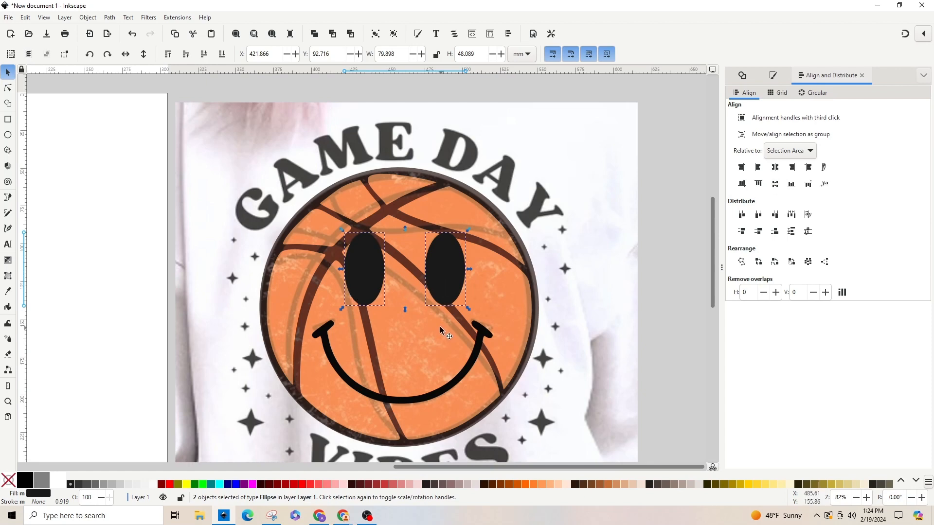
{"action": "left_click", "coordinate": [110, 18]}
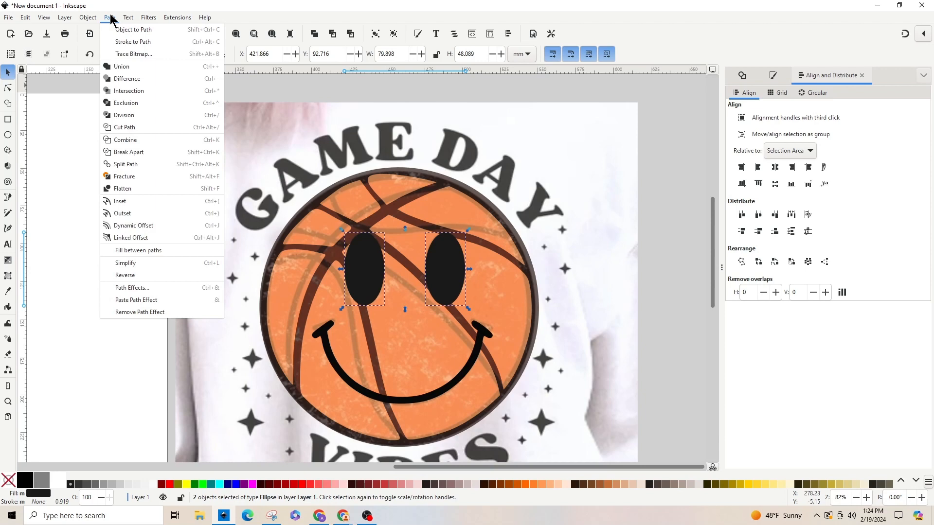
{"action": "left_click", "coordinate": [127, 67]}
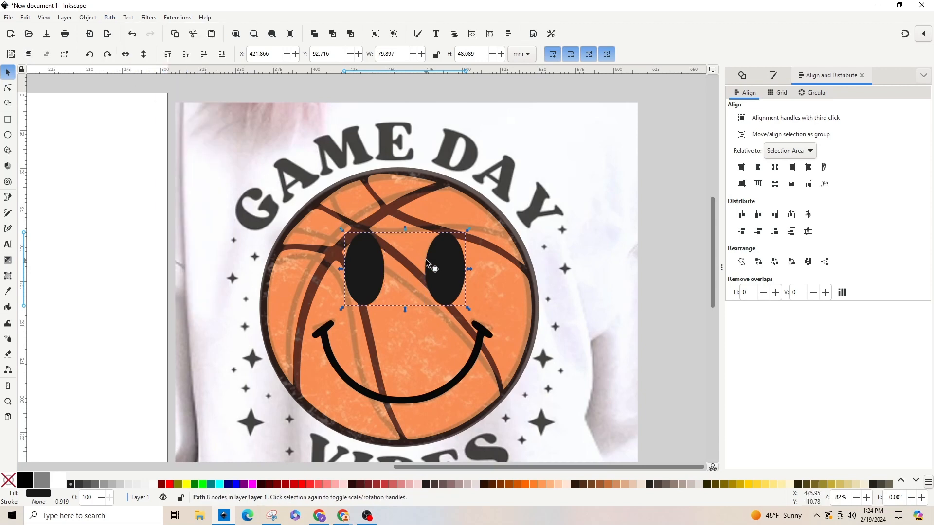
- Centre the eyes horizontally over the smile and unite them into one face path
{"action": "left_click", "coordinate": [453, 386], "text": "shift"}
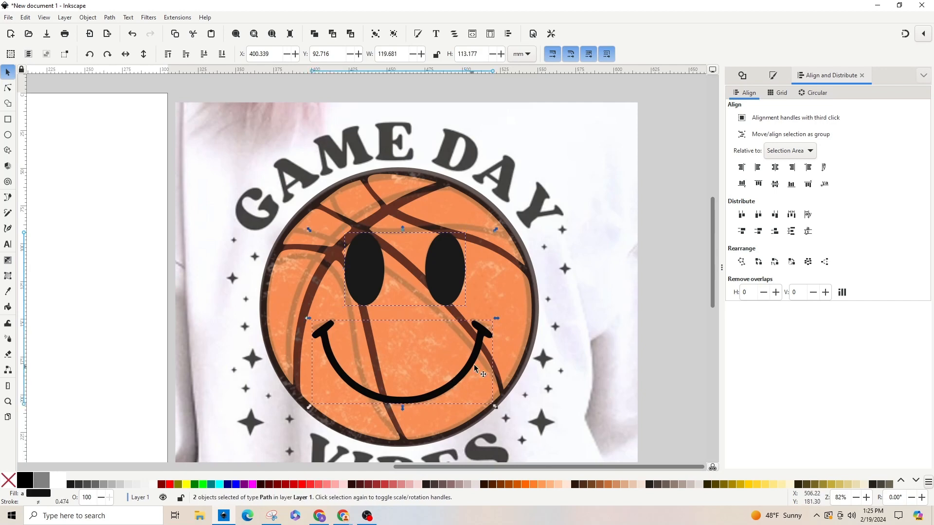
{"action": "left_click", "coordinate": [776, 168]}
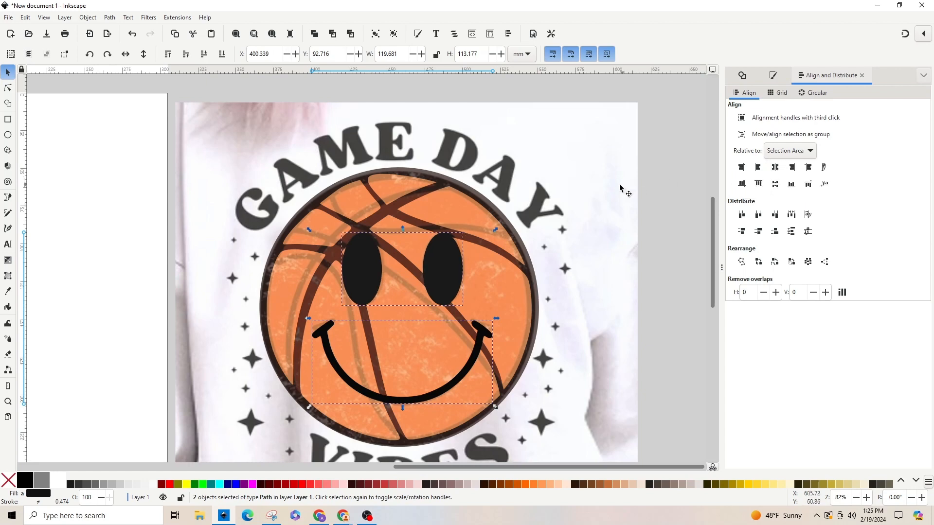
{"action": "left_click", "coordinate": [109, 18]}
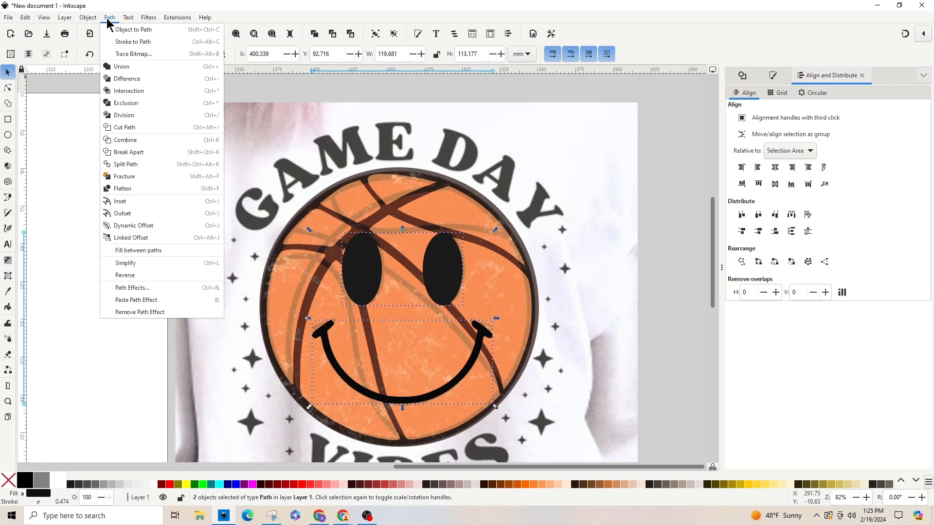
{"action": "left_click", "coordinate": [117, 68]}
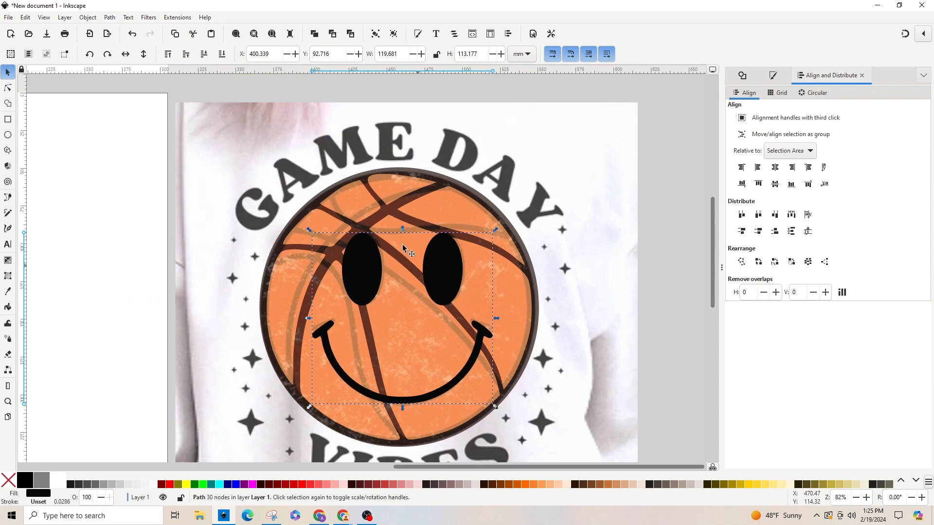
- Centre the face on the basketball both horizontally and vertically
{"action": "left_click", "coordinate": [408, 186], "text": "shift"}
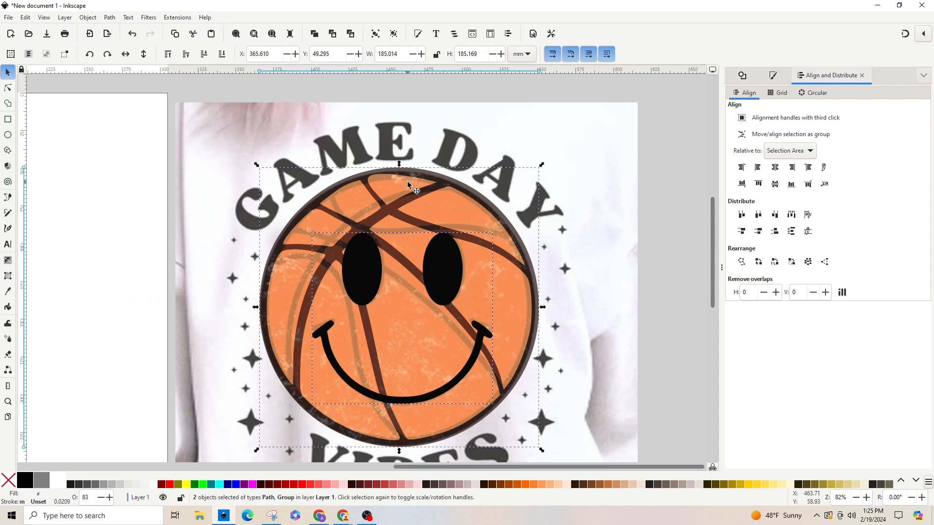
{"action": "left_click", "coordinate": [775, 167]}
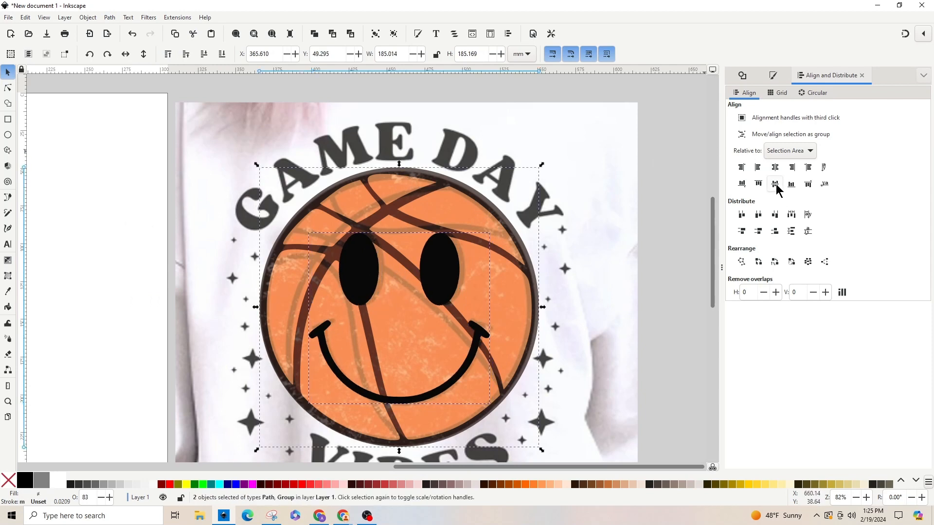
{"action": "left_click", "coordinate": [775, 184]}
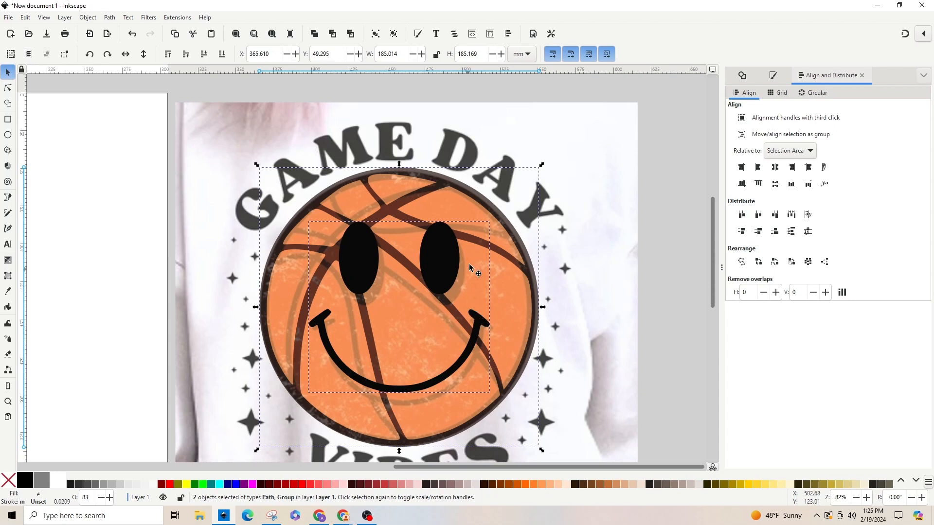
- Move the reference image out from under the basketball to the empty canvas on its right
{"action": "key", "text": "minus"}
{"action": "key", "text": "minus"}
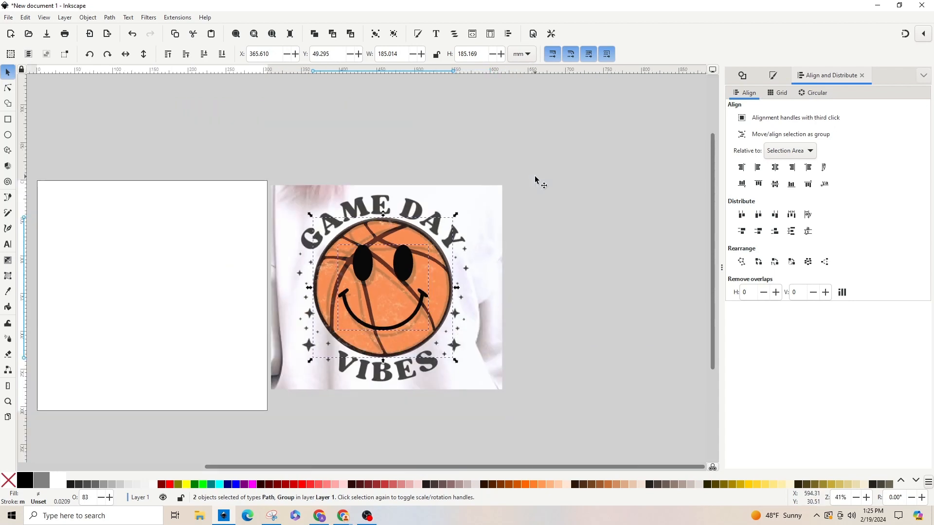
{"action": "left_click", "coordinate": [499, 234]}
{"action": "left_click_drag", "start_coordinate": [499, 233], "coordinate": [723, 209]}
- Set the basketball group's opacity to 100%
{"action": "left_click", "coordinate": [376, 236]}
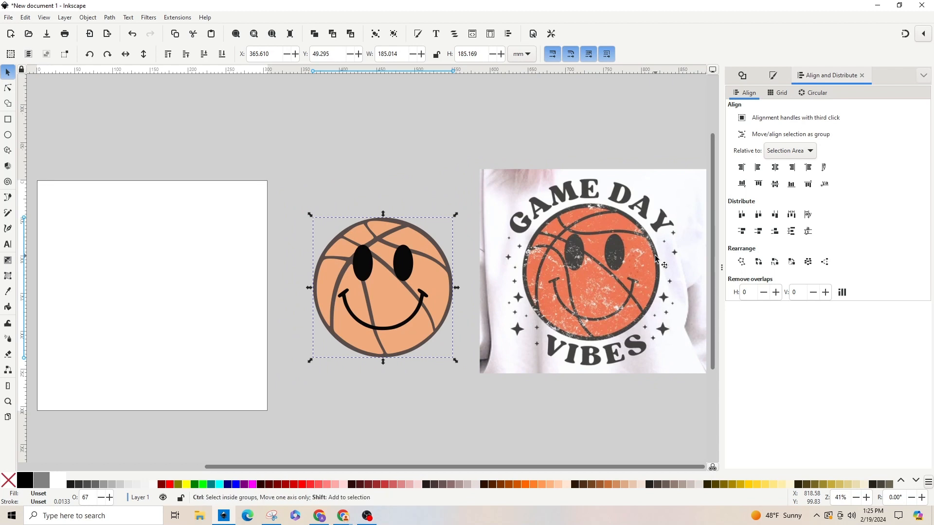
{"action": "key", "text": "ctrl+shift+f"}
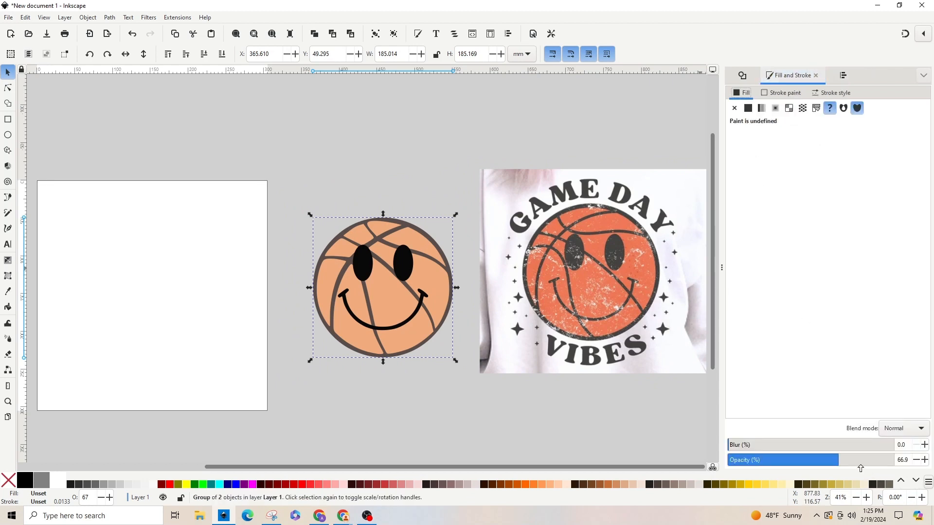
{"action": "double_click", "coordinate": [905, 460]}
{"action": "key", "text": "Return"}
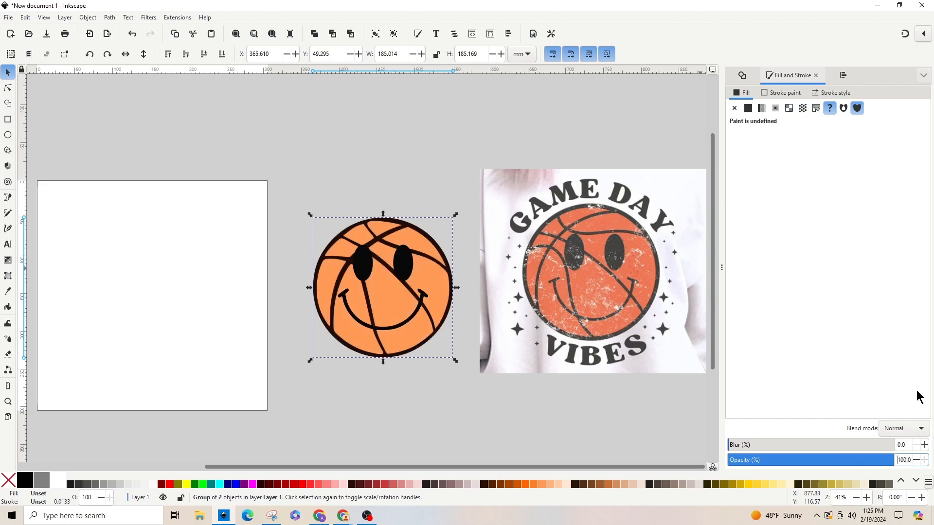
- Lower the face on the basketball to about Y 97 mm, keeping it horizontally centred at about X 398 mm
{"action": "left_click", "coordinate": [409, 160]}
{"action": "left_click", "coordinate": [406, 268], "text": "ctrl"}
{"action": "left_click_drag", "start_coordinate": [405, 268], "coordinate": [405, 273]}
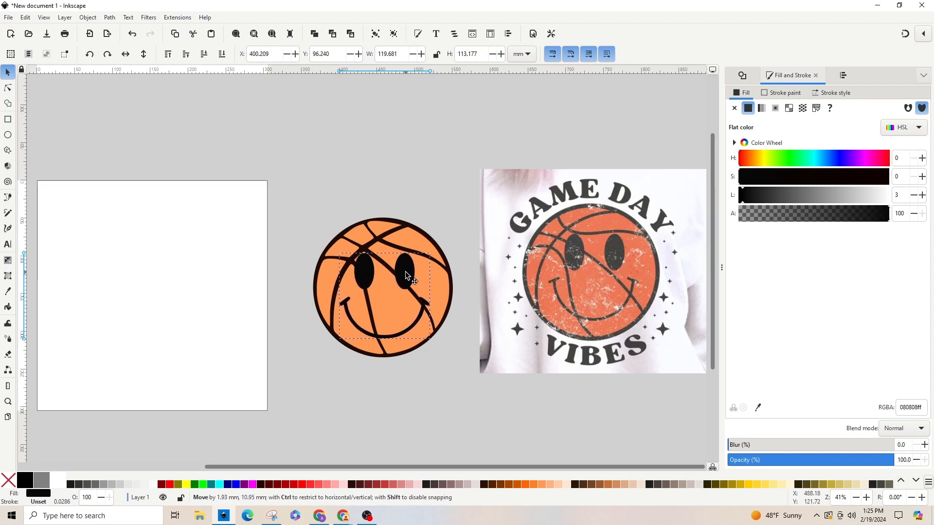
{"action": "left_click", "coordinate": [396, 436]}
{"action": "key", "text": "ctrl+shift+a"}
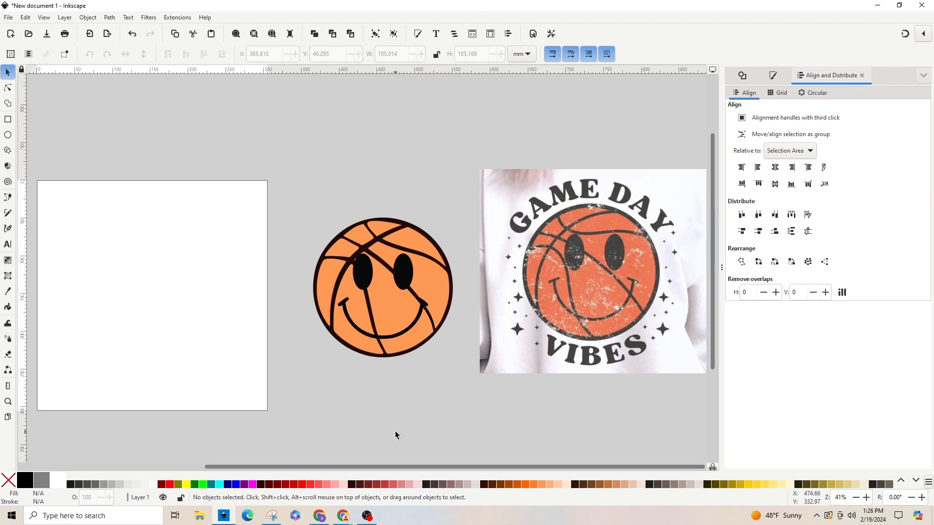
{"action": "left_click", "coordinate": [402, 278]}
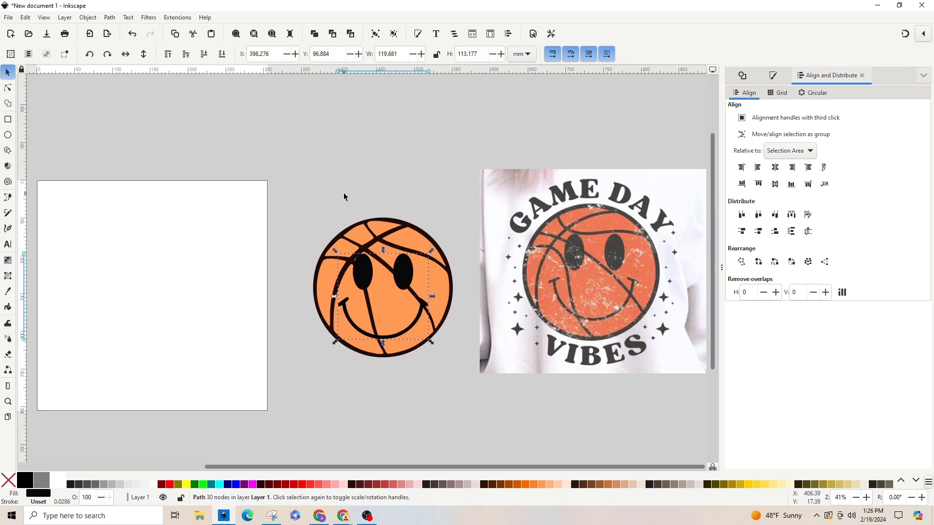
{"action": "left_click", "coordinate": [408, 240], "text": "shift"}
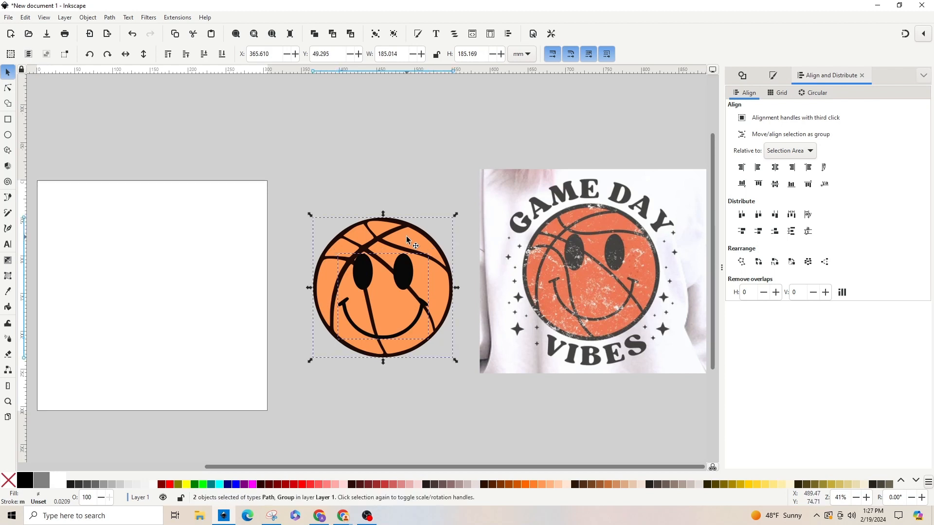
{"action": "left_click", "coordinate": [456, 215]}
{"action": "left_click", "coordinate": [269, 267]}
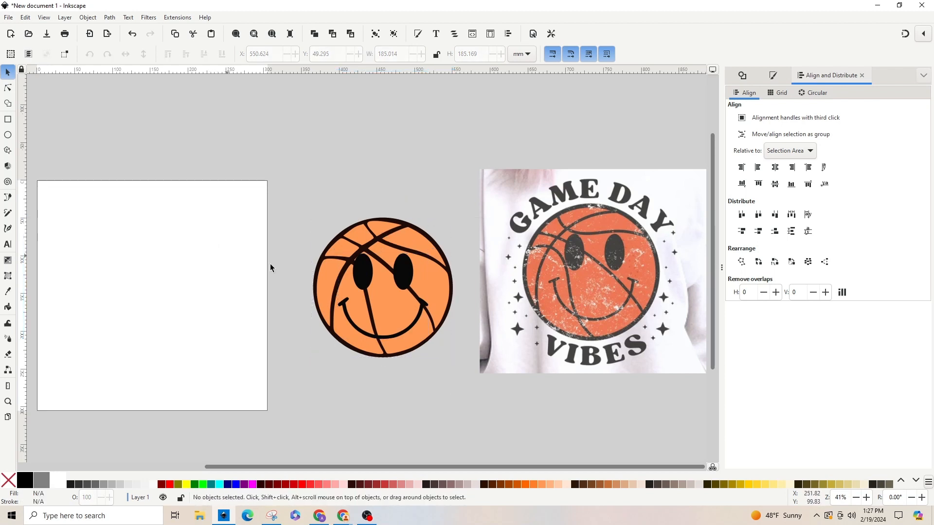
- Ungroup the basketball and cut the face out of its orange shape with the Difference operation
{"action": "left_click", "coordinate": [426, 234]}
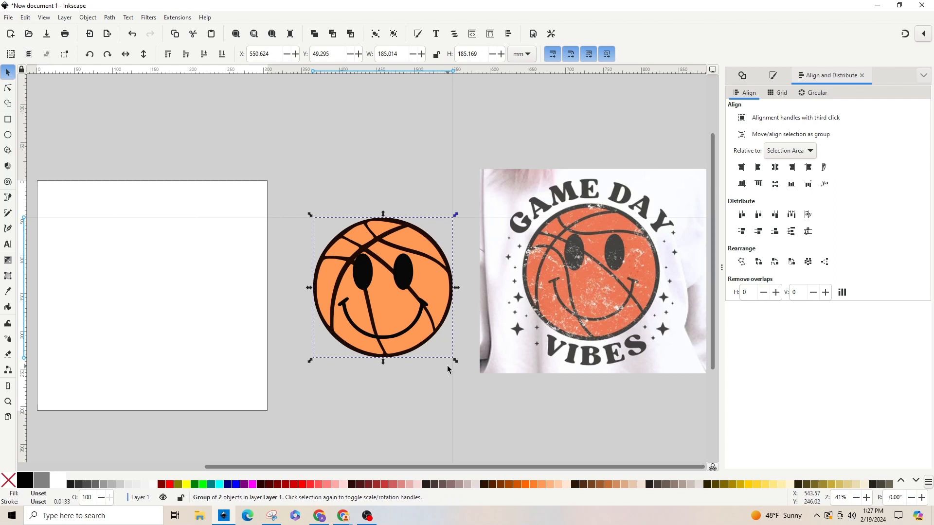
{"action": "key", "text": "ctrl+shift+g"}
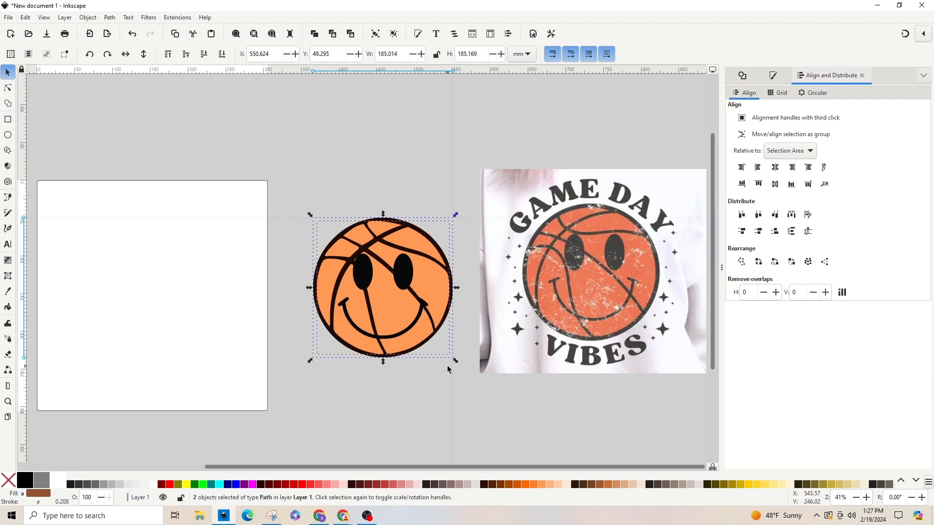
{"action": "left_click", "coordinate": [433, 390]}
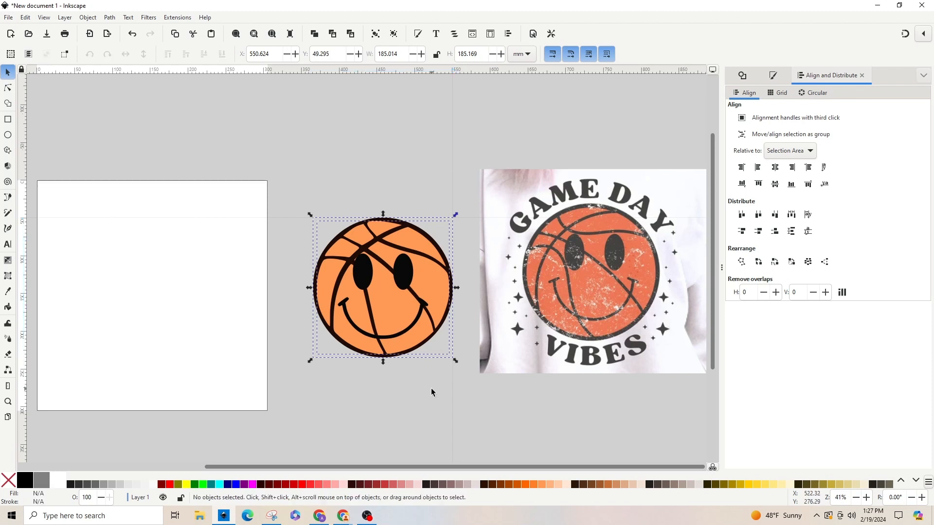
{"action": "left_click", "coordinate": [403, 274]}
{"action": "left_click", "coordinate": [396, 239], "text": "shift"}
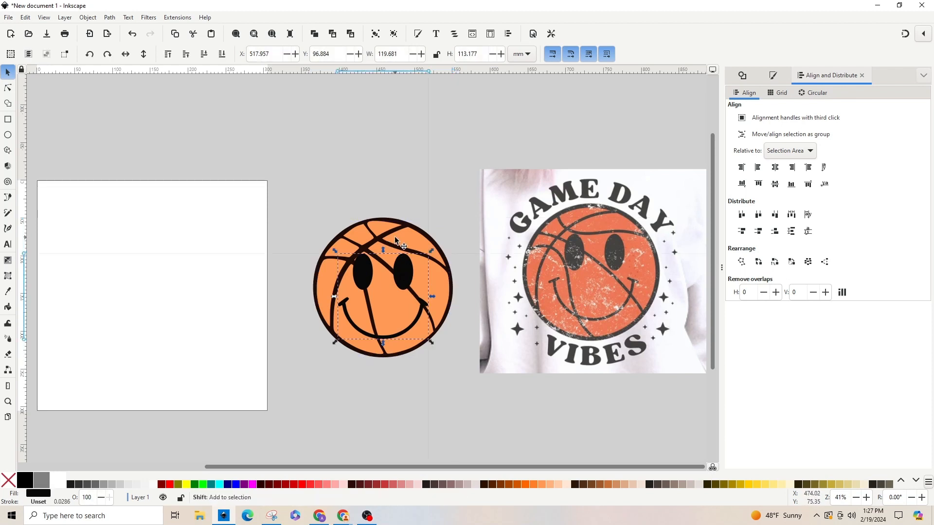
{"action": "left_click", "coordinate": [109, 18]}
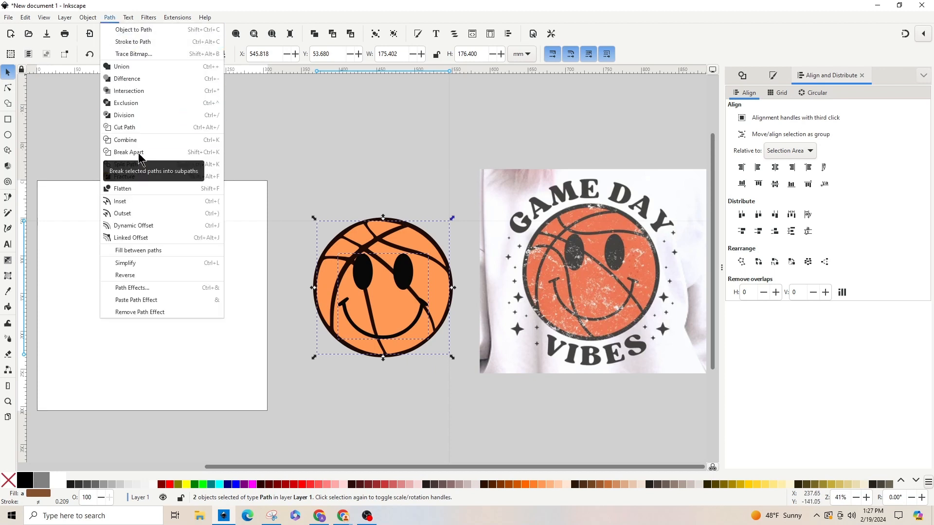
{"action": "left_click", "coordinate": [138, 88]}
- Centre the orange shape with the face cut-outs horizontally over the dark ball shape
{"action": "mouse_move", "coordinate": [425, 275]}
{"action": "left_mouse_down"}
{"action": "mouse_move", "coordinate": [267, 267]}
{"action": "mouse_move", "coordinate": [205, 275]}
{"action": "mouse_move", "coordinate": [193, 267]}
{"action": "mouse_move", "coordinate": [433, 298]}
{"action": "mouse_move", "coordinate": [428, 289]}
{"action": "left_mouse_up"}
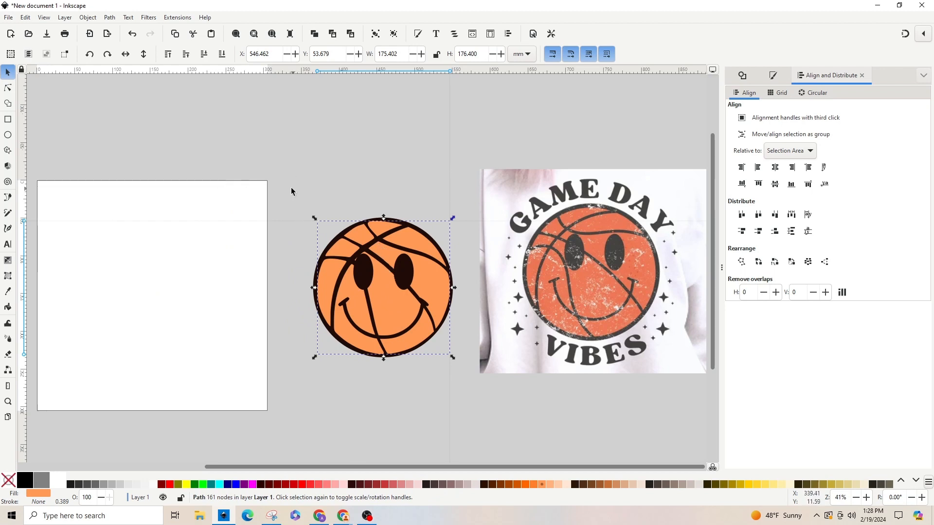
{"action": "left_click_drag", "start_coordinate": [273, 180], "coordinate": [465, 381]}
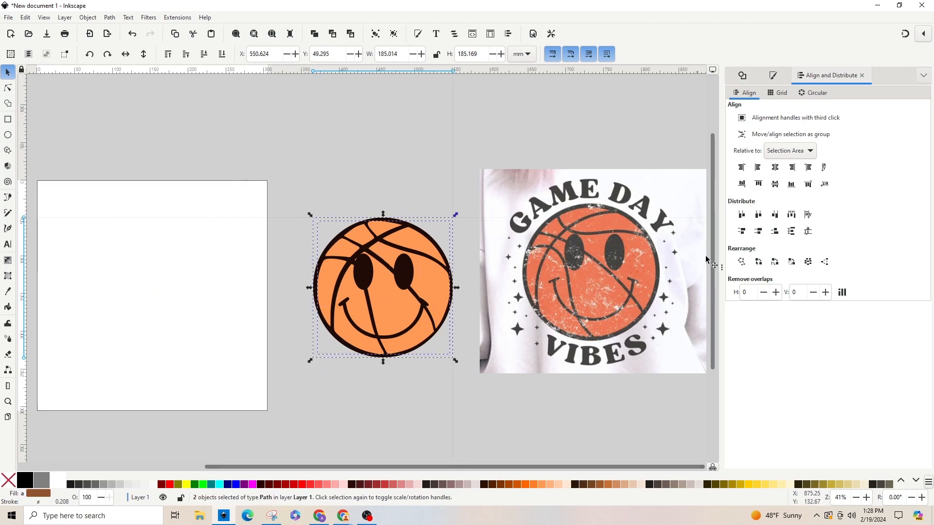
{"action": "left_click", "coordinate": [776, 168]}
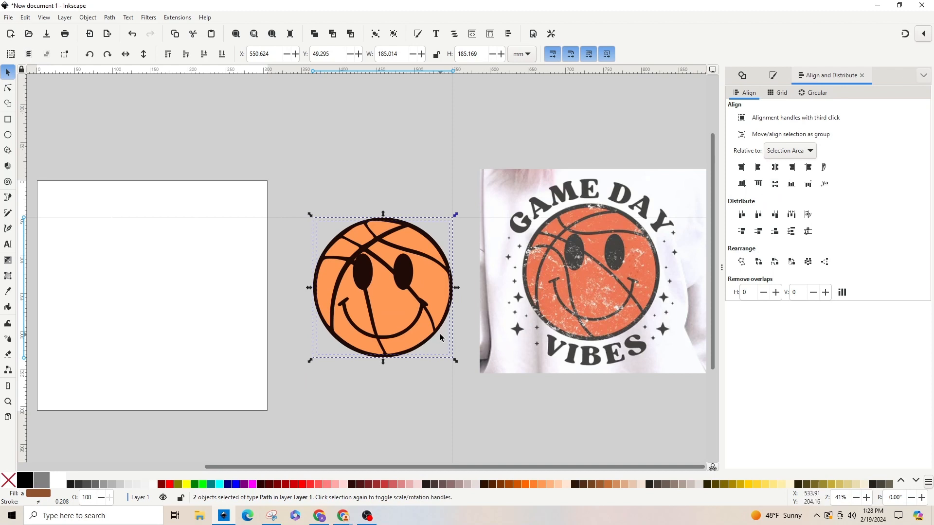
- Group the ball's two paths and move the group onto the page at about Y 52 mm
{"action": "key", "text": "ctrl+g"}
{"action": "mouse_move", "coordinate": [413, 307]}
{"action": "left_mouse_down"}
{"action": "mouse_move", "coordinate": [167, 302]}
{"action": "mouse_move", "coordinate": [175, 310]}
{"action": "left_mouse_up"}
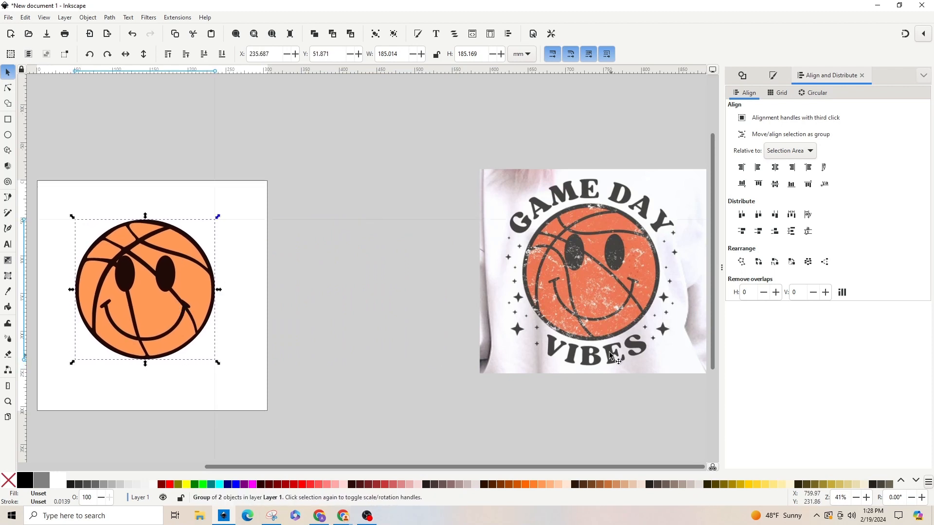
- Trace the four-star image as a multicolor bitmap trace by colors, with 2 scans and the background removed
{"action": "key", "text": "Tab"}
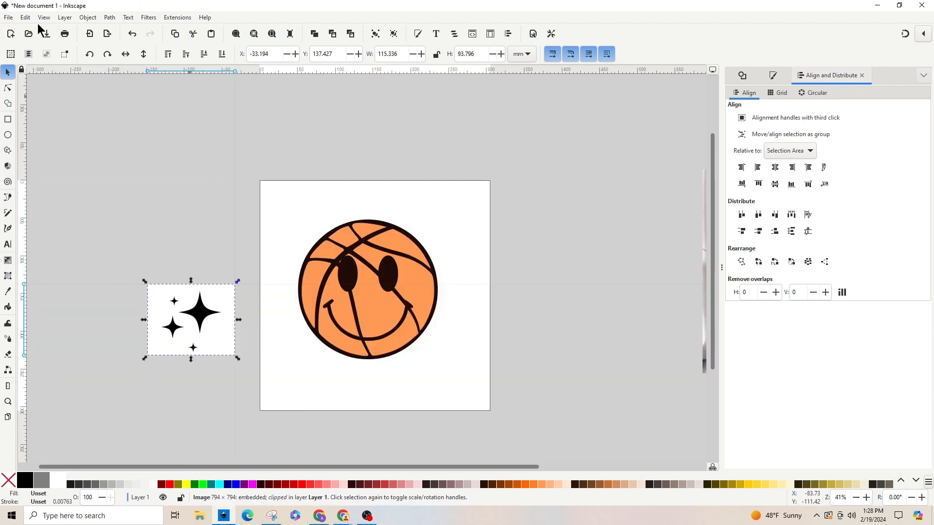
{"action": "left_click", "coordinate": [109, 18]}
{"action": "left_click", "coordinate": [112, 54]}
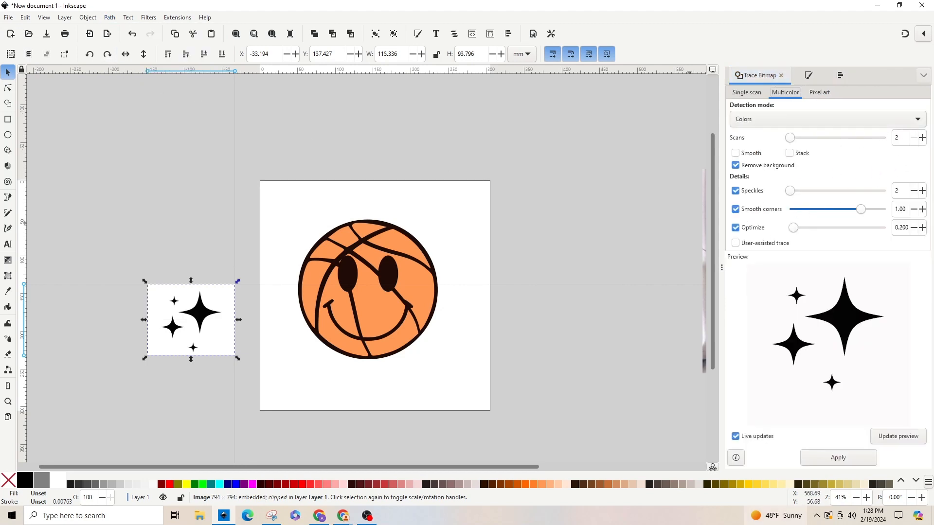
{"action": "left_click", "coordinate": [838, 460]}
- Place the traced stars at the lower right of the basketball on the page and delete the source star image
{"action": "mouse_move", "coordinate": [192, 322]}
{"action": "left_mouse_down"}
{"action": "mouse_move", "coordinate": [343, 369]}
{"action": "mouse_move", "coordinate": [469, 352]}
{"action": "left_mouse_up"}
{"action": "left_click", "coordinate": [186, 326]}
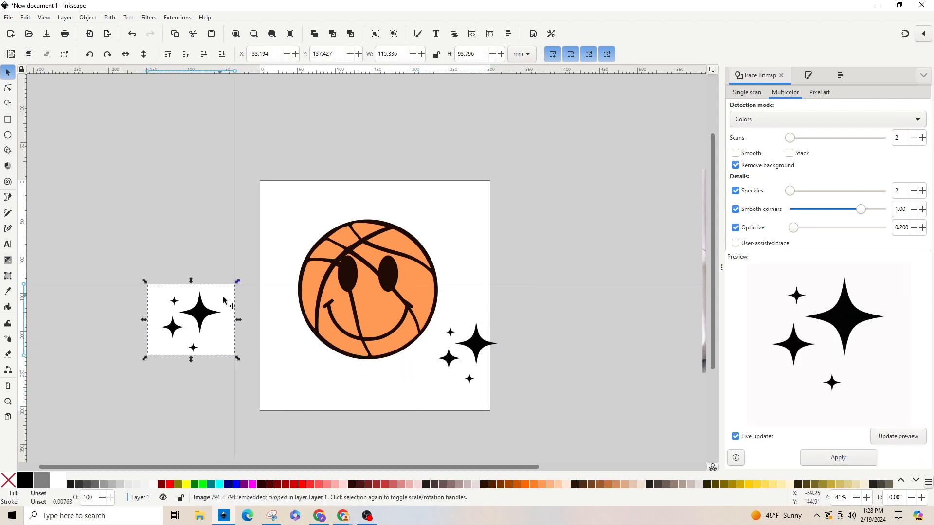
{"action": "key", "text": "Delete"}
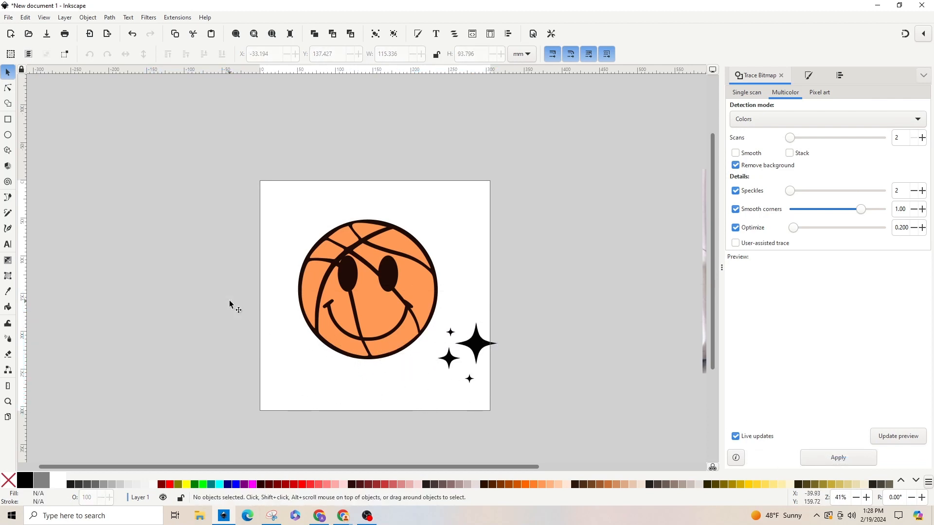
- Move the reference image over the page's upper right corner, at about X 275 mm, Y -128 mm
{"action": "left_click_drag", "start_coordinate": [517, 467], "coordinate": [562, 467]}
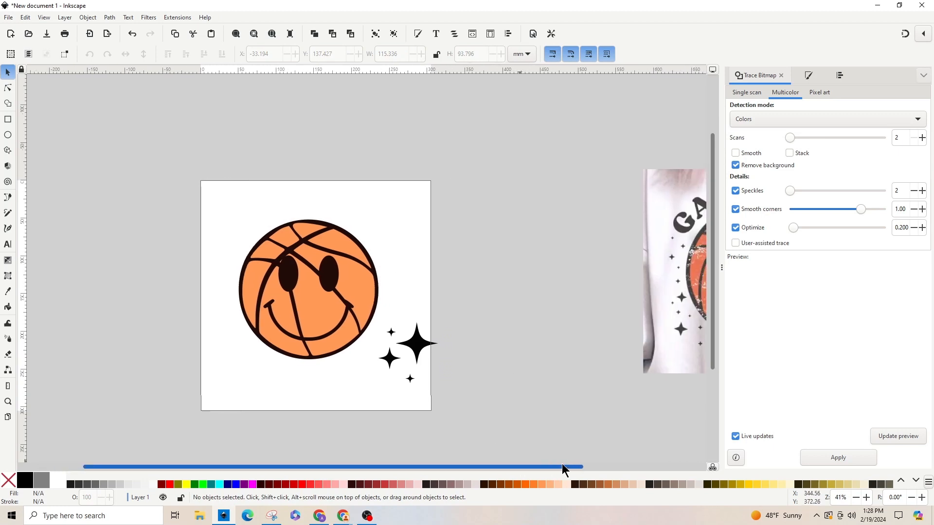
{"action": "mouse_move", "coordinate": [688, 228]}
{"action": "left_mouse_down"}
{"action": "mouse_move", "coordinate": [470, 156]}
{"action": "mouse_move", "coordinate": [451, 140]}
{"action": "left_mouse_up"}
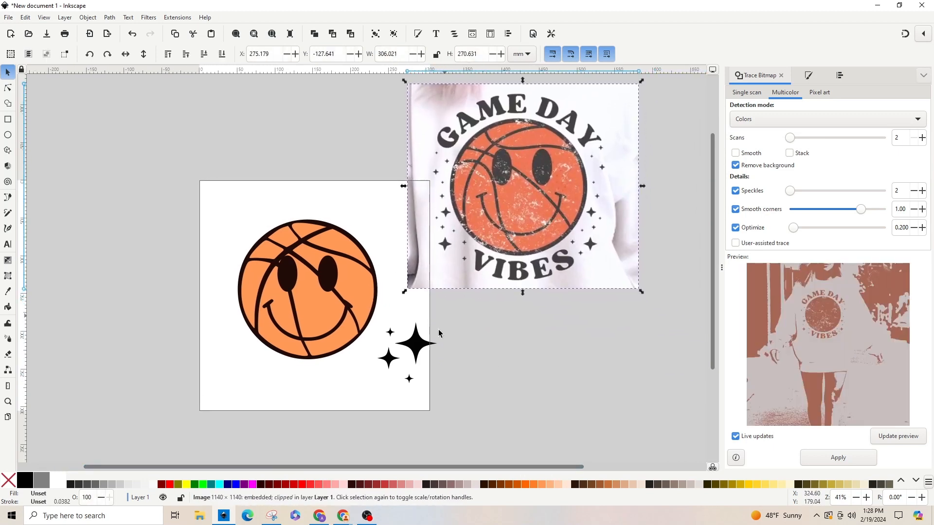
- Move the traced star cluster beside the ball's lower right edge and scale it down to about 41 mm wide
{"action": "mouse_move", "coordinate": [414, 351]}
{"action": "left_mouse_down"}
{"action": "mouse_move", "coordinate": [385, 351]}
{"action": "mouse_move", "coordinate": [406, 356]}
{"action": "left_mouse_up"}
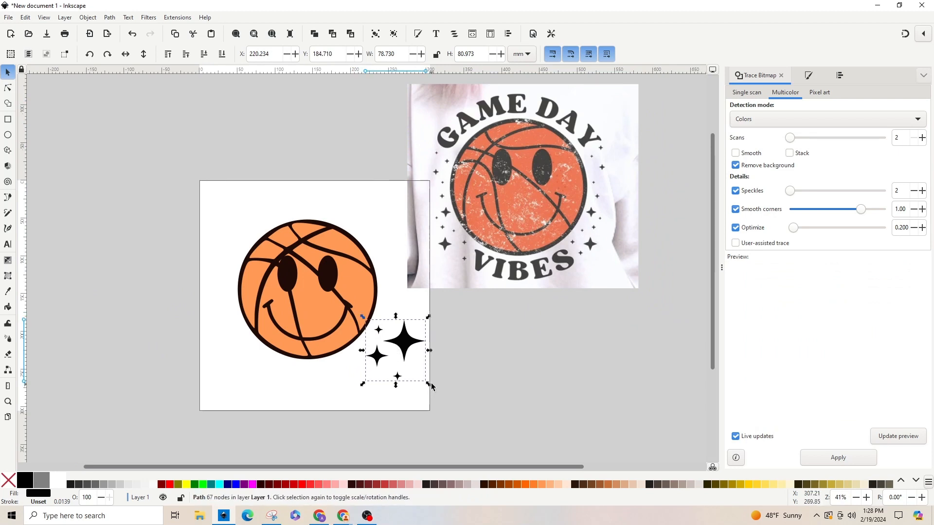
{"action": "left_click_drag", "start_coordinate": [433, 396], "coordinate": [386, 336]}
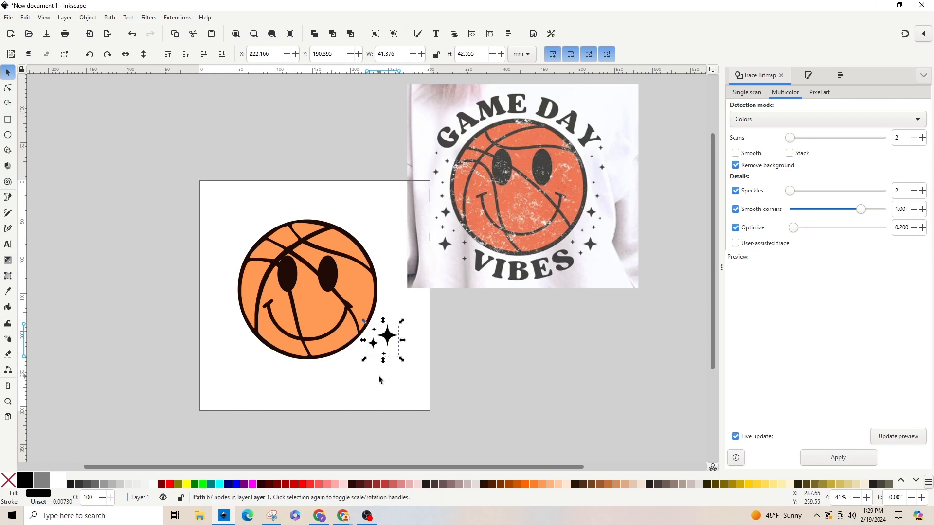
- Place copies of the star cluster at the ball's lower left, upper left, upper right and left side, flipping both upper copies horizontally
{"action": "key", "text": "ctrl+d"}
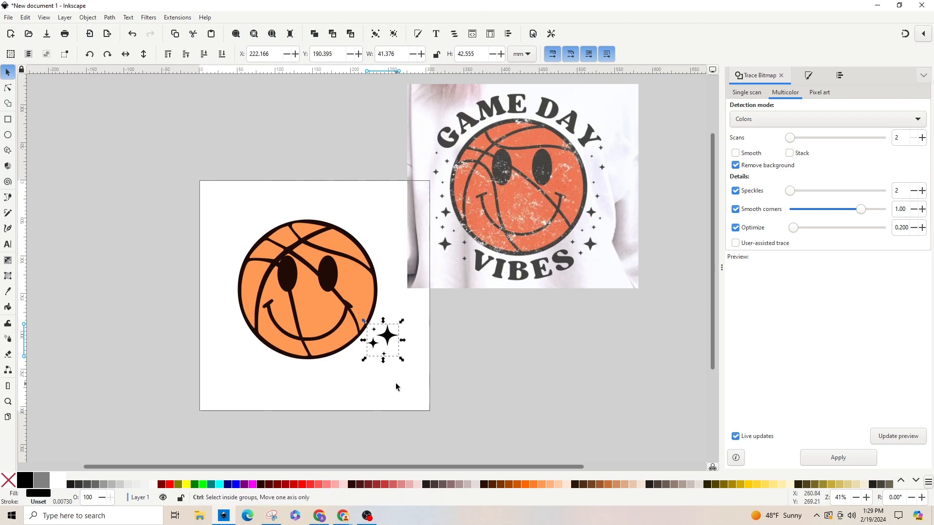
{"action": "left_click_drag", "start_coordinate": [387, 331], "coordinate": [231, 250]}
{"action": "left_click", "coordinate": [126, 55]}
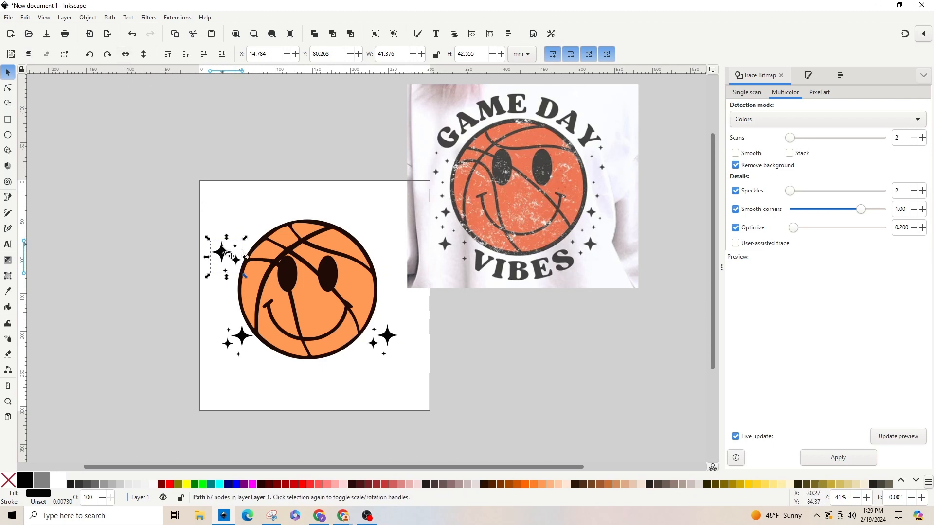
{"action": "key", "text": "ctrl+d"}
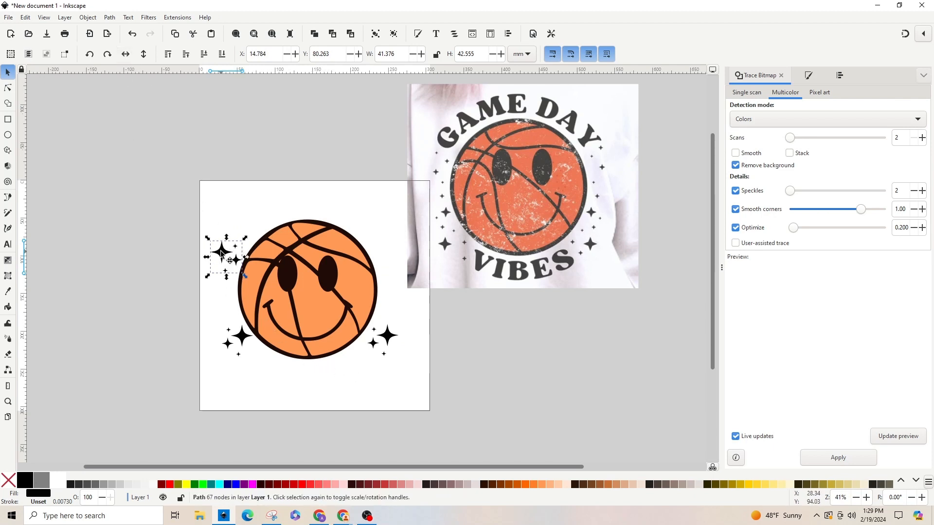
{"action": "left_click_drag", "start_coordinate": [224, 253], "coordinate": [385, 248]}
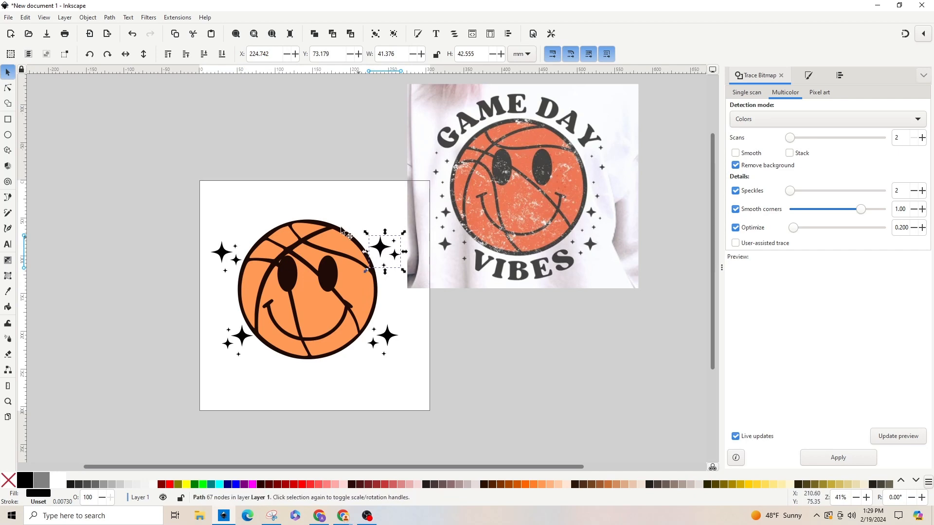
{"action": "left_click", "coordinate": [126, 54]}
{"action": "key", "text": "ctrl+v"}
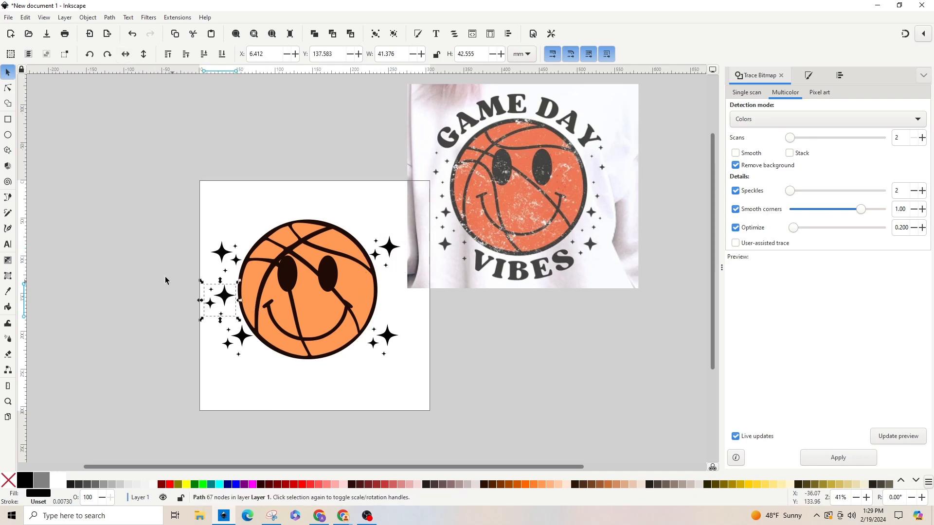
- Delete the nodes of the largest star in the cluster on the ball's left side
{"action": "key", "text": "3"}
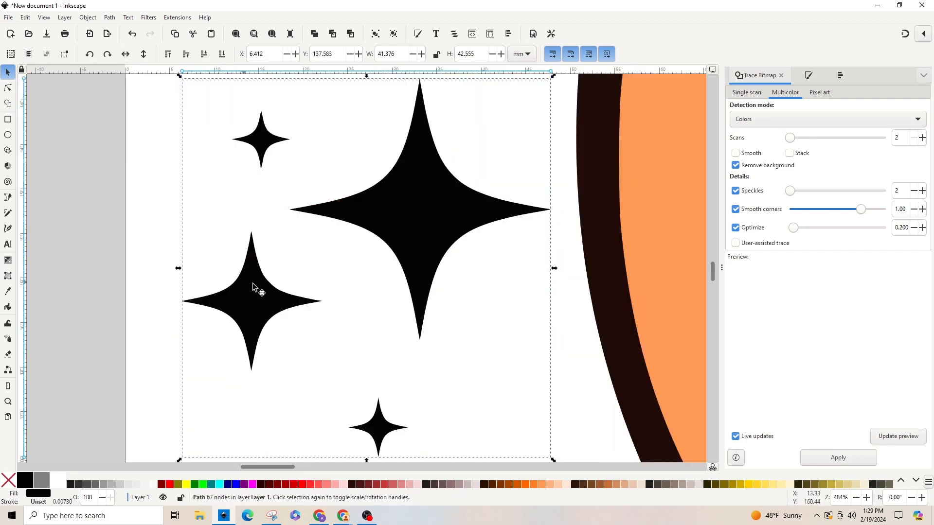
{"action": "left_click", "coordinate": [7, 88]}
{"action": "key", "text": "minus"}
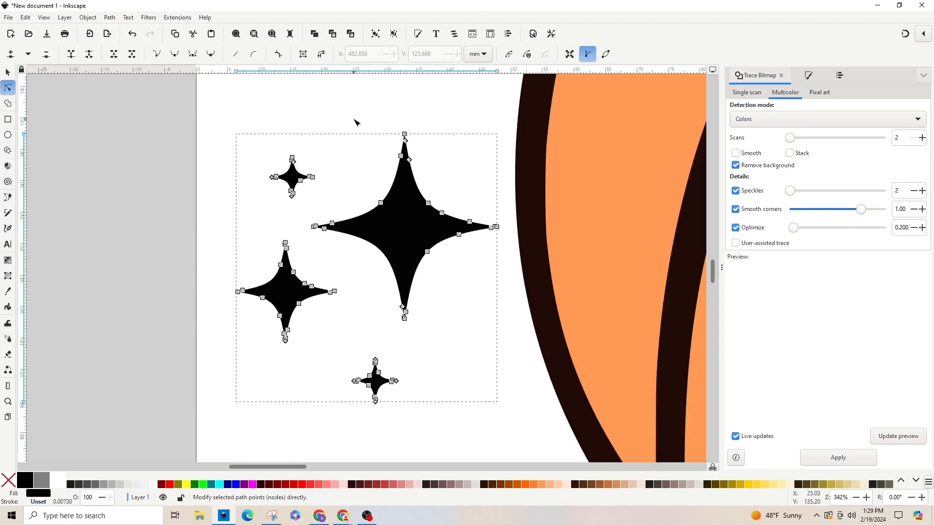
{"action": "left_click_drag", "start_coordinate": [353, 119], "coordinate": [502, 341]}
{"action": "key", "text": "minus"}
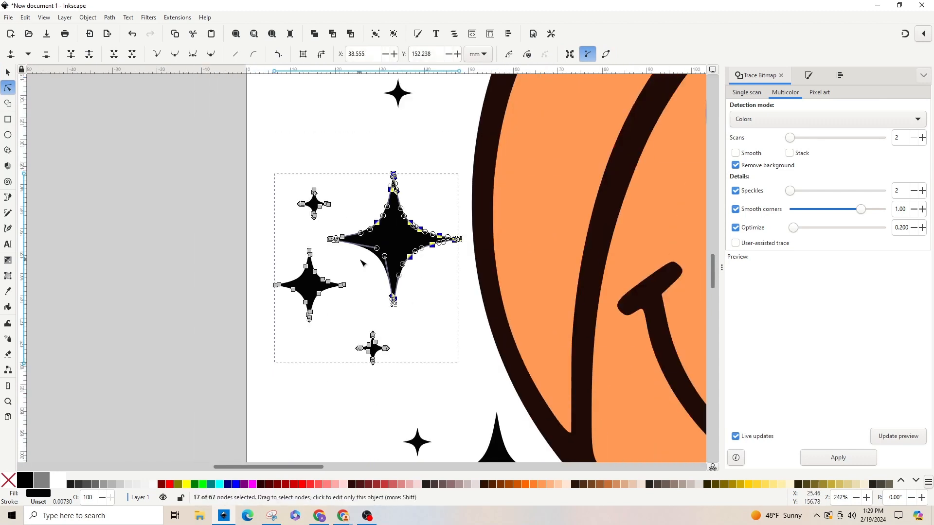
{"action": "key", "text": "Delete"}
{"action": "key", "text": "Delete"}
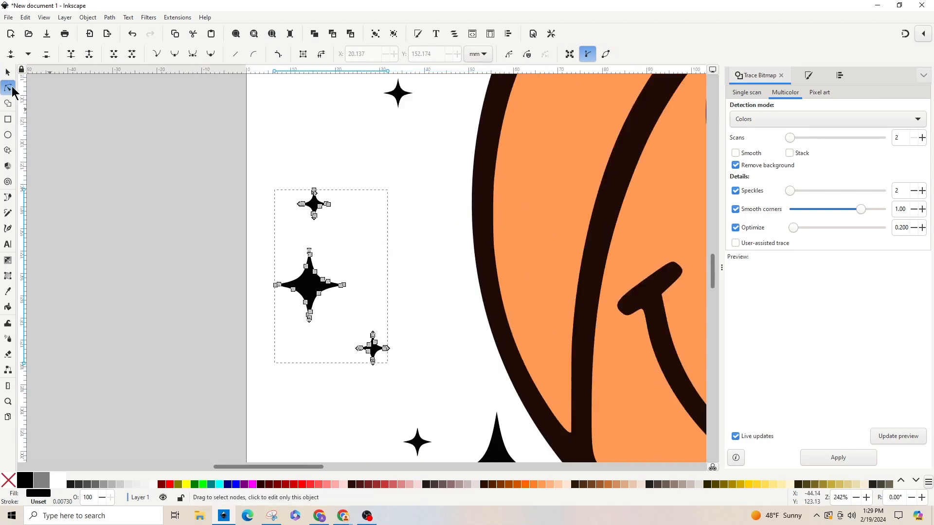
- Flip the remaining three-star cluster horizontally and move it closer to the ball's left edge, at about X 24 mm, Y 149 mm
{"action": "left_click", "coordinate": [7, 73]}
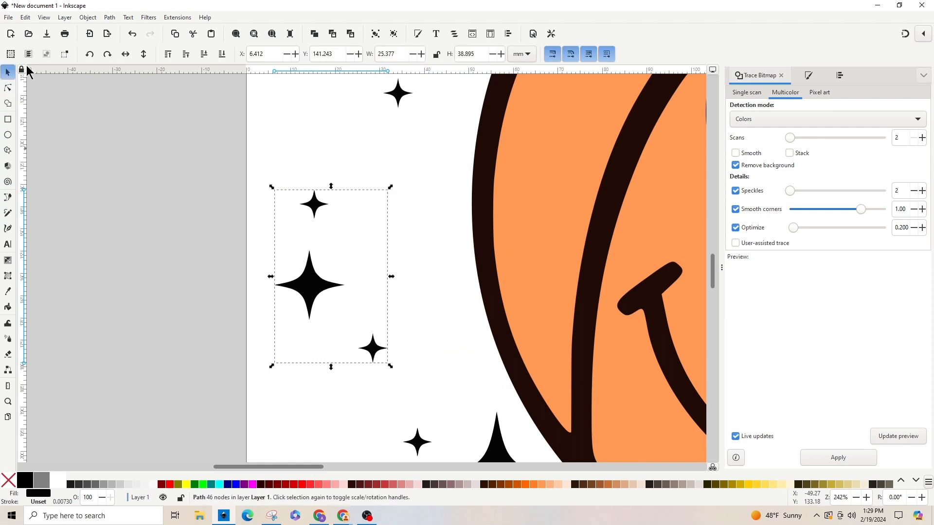
{"action": "left_click", "coordinate": [126, 54]}
{"action": "left_click_drag", "start_coordinate": [357, 298], "coordinate": [435, 332]}
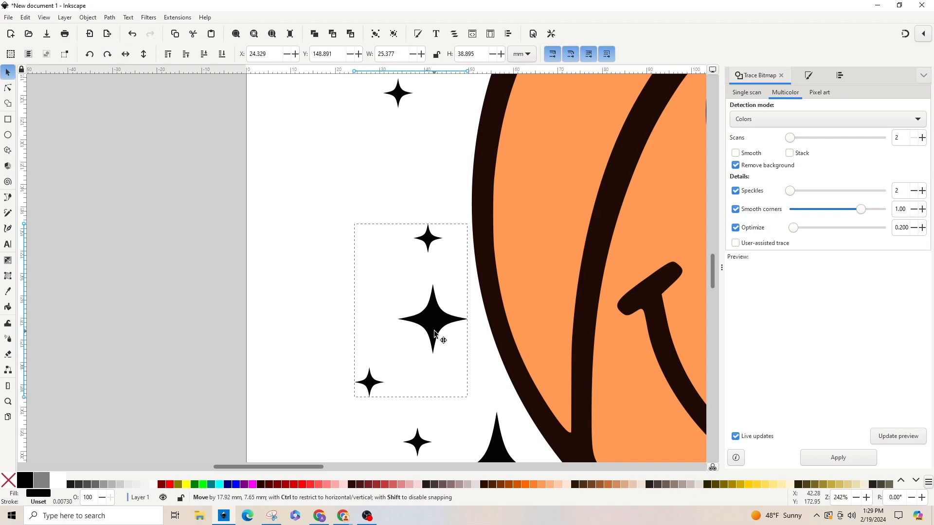
{"action": "key", "text": "minus"}
{"action": "key", "text": "minus"}
{"action": "key", "text": "minus"}
{"action": "key", "text": "minus"}
{"action": "key", "text": "minus"}
{"action": "key", "text": "minus"}
{"action": "left_click", "coordinate": [495, 275]}
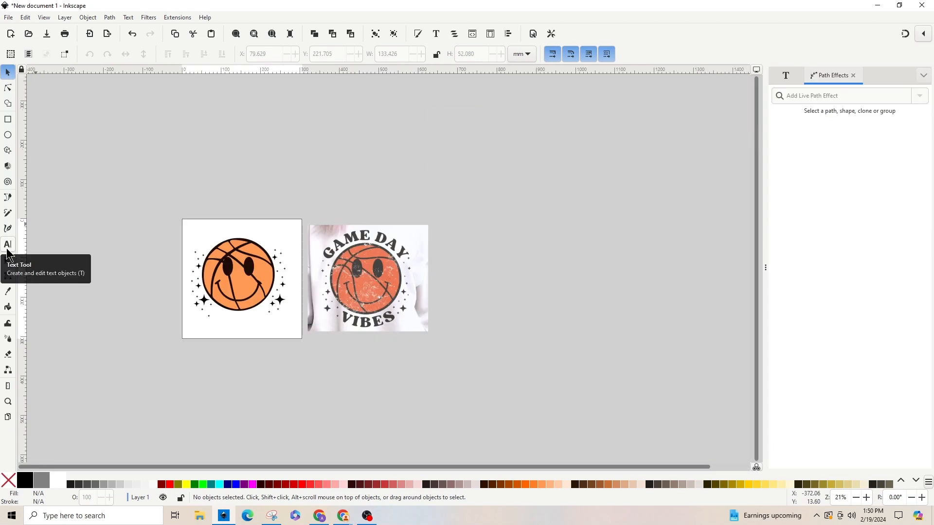
- Add the text GAME DAY above the page and a separate text VIBES below the page
{"action": "left_click", "coordinate": [8, 245]}
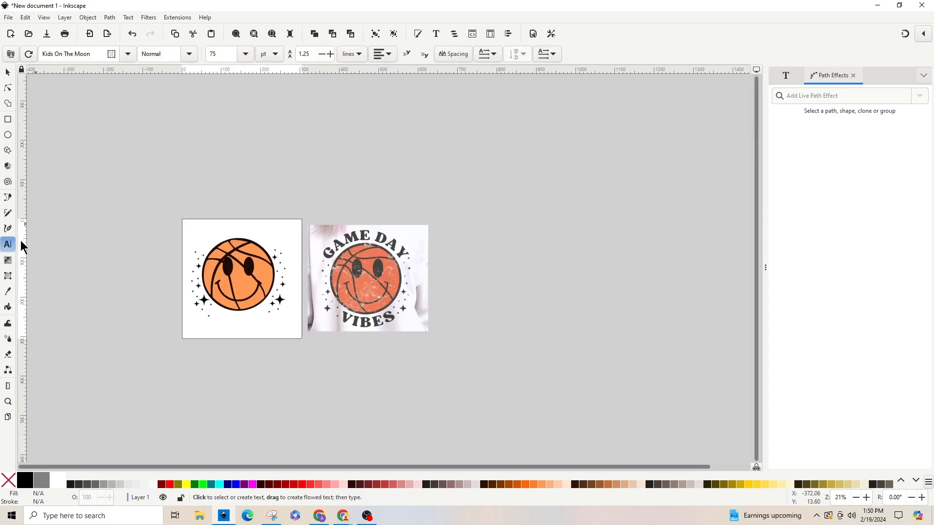
{"action": "left_click", "coordinate": [173, 156]}
{"action": "type", "text": "G"}
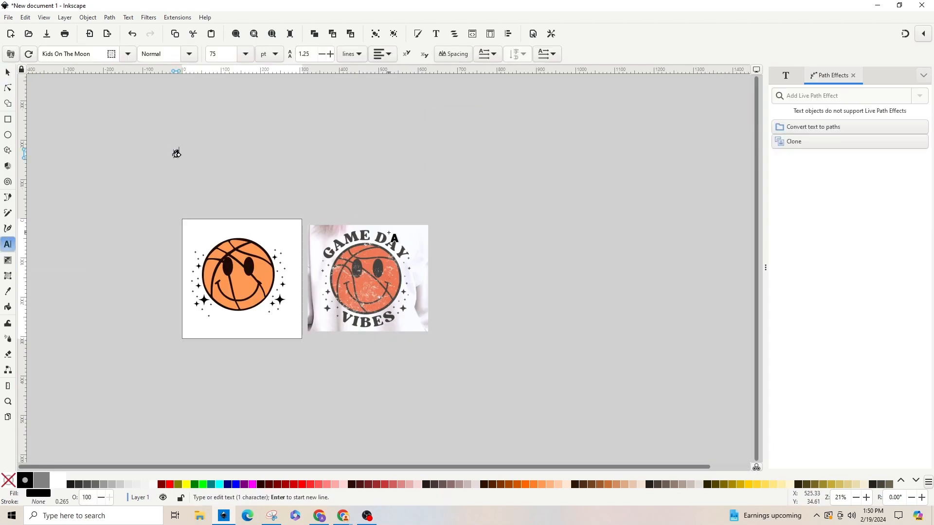
{"action": "type", "text": "AME DAY"}
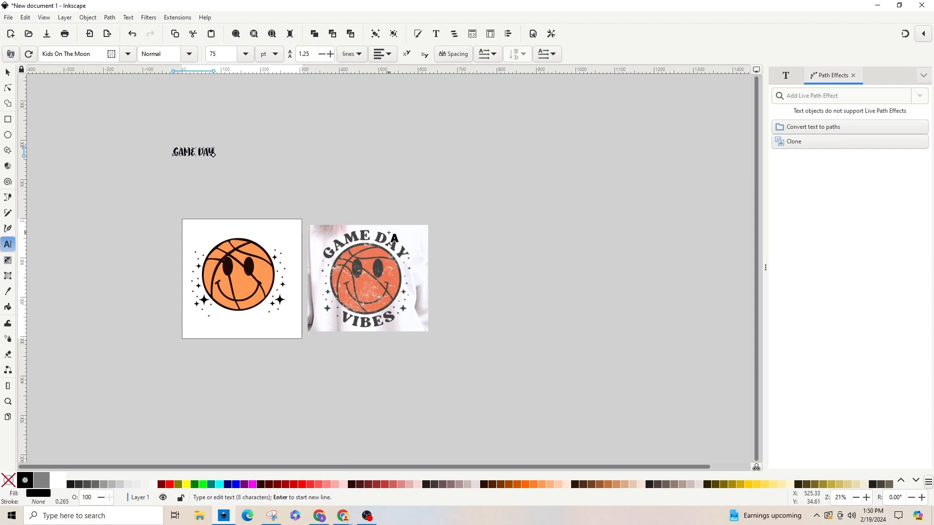
{"action": "left_click", "coordinate": [221, 382]}
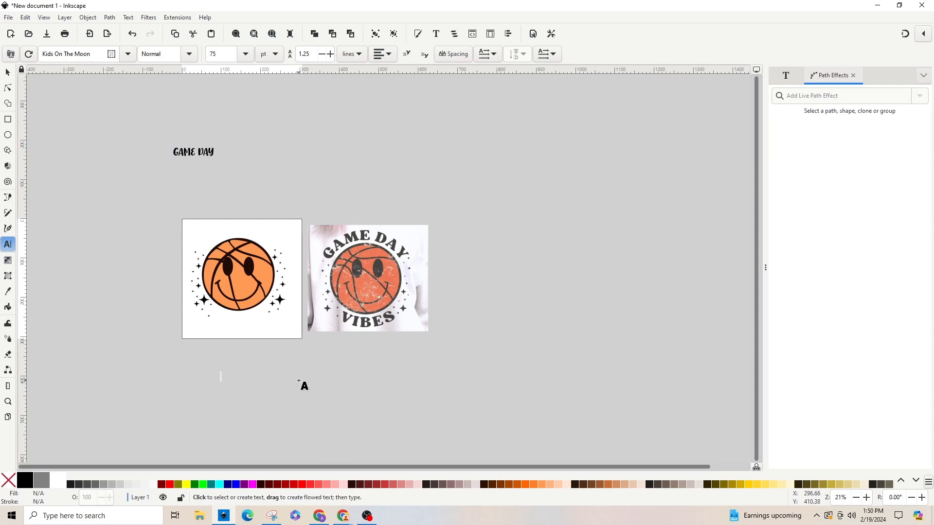
{"action": "type", "text": "VIBES"}
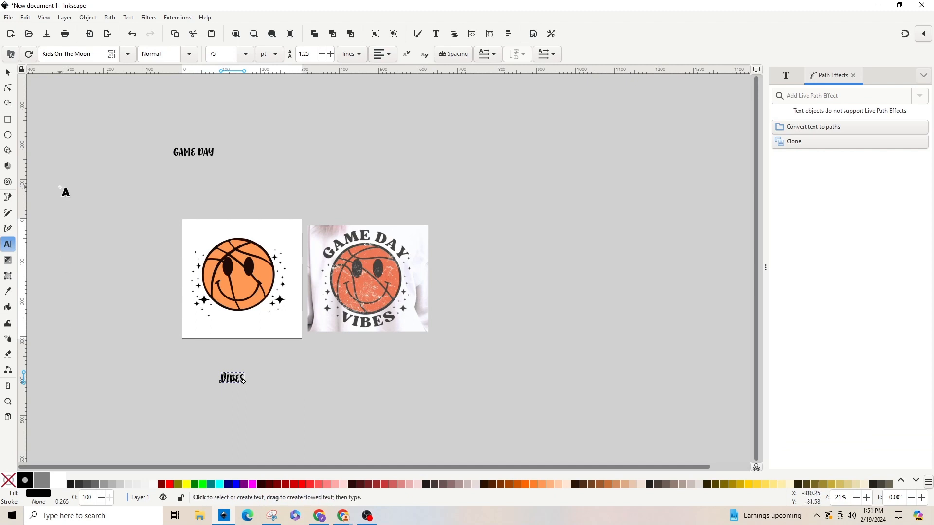
{"action": "left_click", "coordinate": [7, 73]}
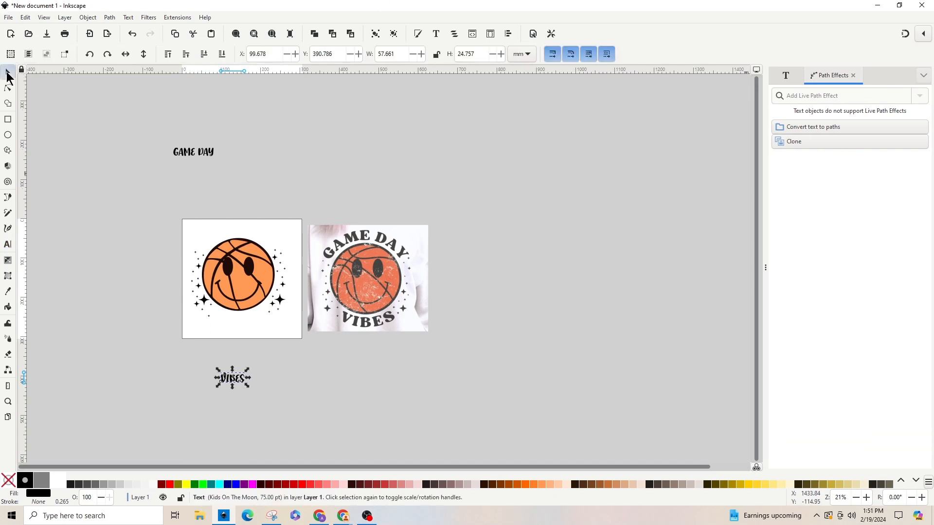
- Set the font of the GAME DAY text to Asar
{"action": "left_click", "coordinate": [201, 153]}
{"action": "triple_click", "coordinate": [200, 154]}
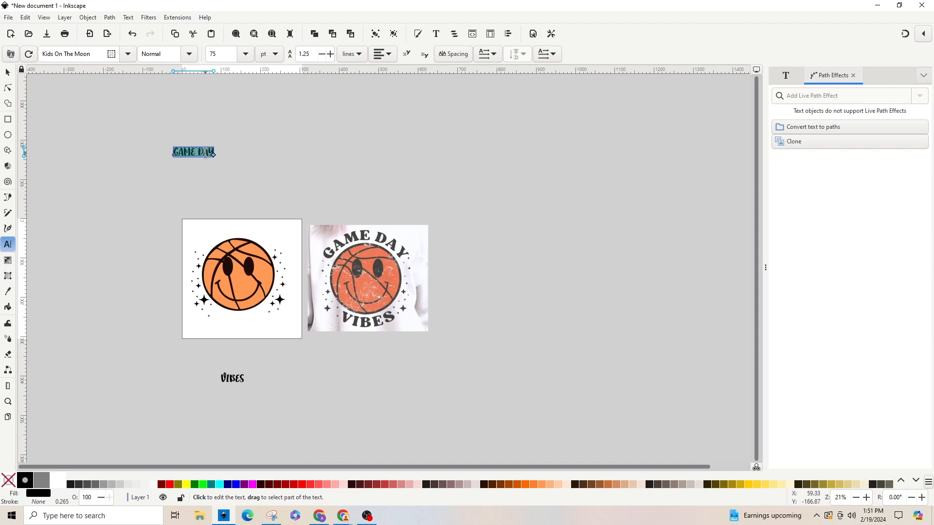
{"action": "triple_click", "coordinate": [93, 54]}
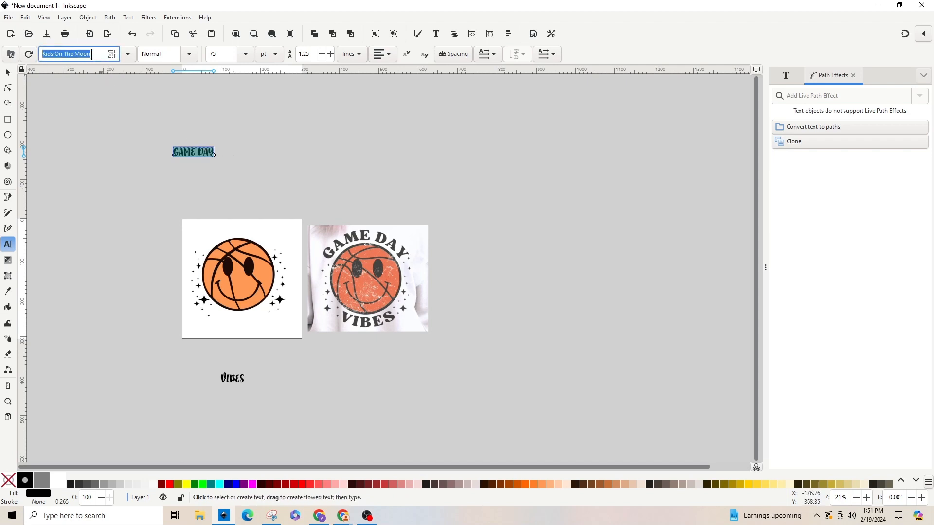
{"action": "type", "text": "ASA"}
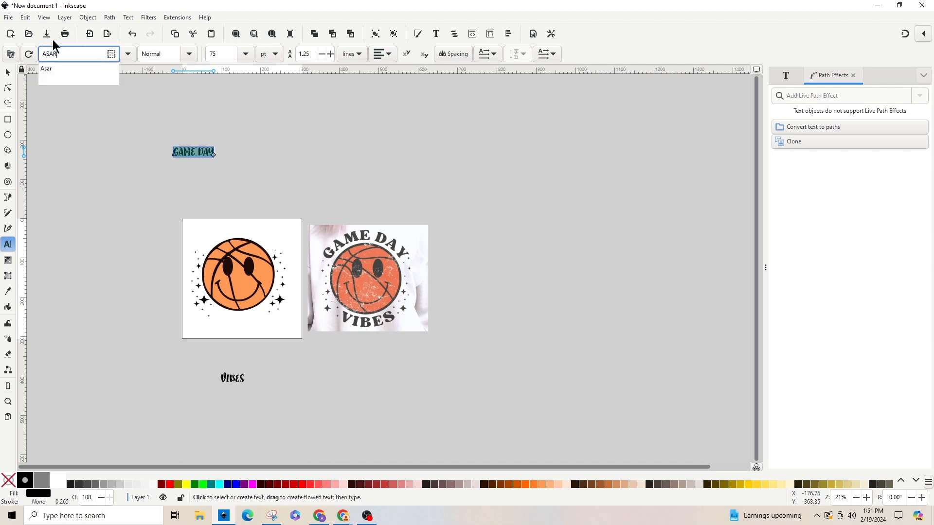
{"action": "type", "text": "R"}
{"action": "left_click", "coordinate": [48, 71]}
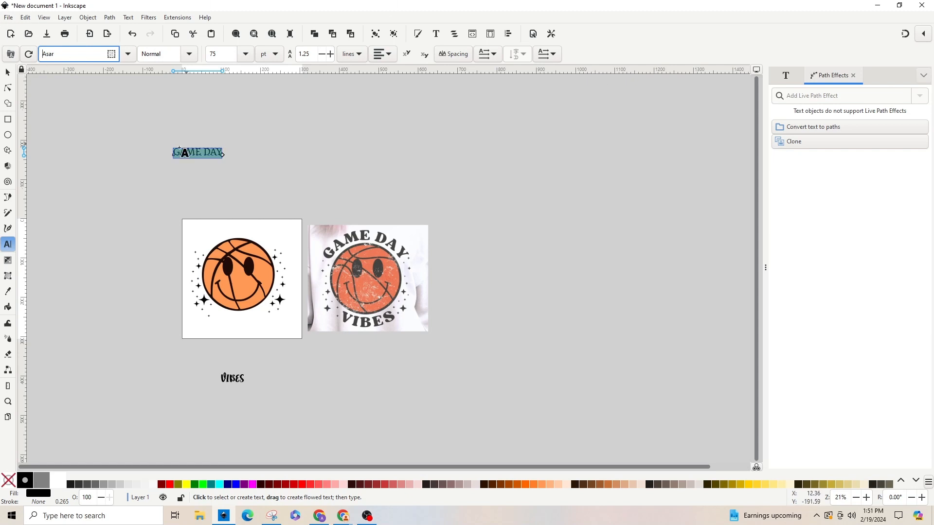
- Place the GAME DAY text above the ball at about X 55 mm, Y 15 mm and enlarge it to about 176 mm wide
{"action": "left_click", "coordinate": [7, 72]}
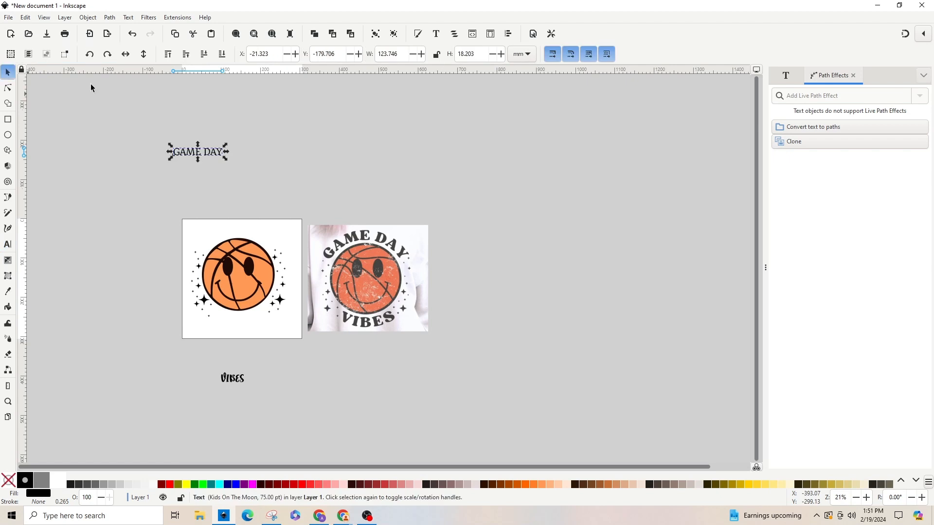
{"action": "left_click", "coordinate": [219, 157]}
{"action": "left_click_drag", "start_coordinate": [219, 158], "coordinate": [277, 239]}
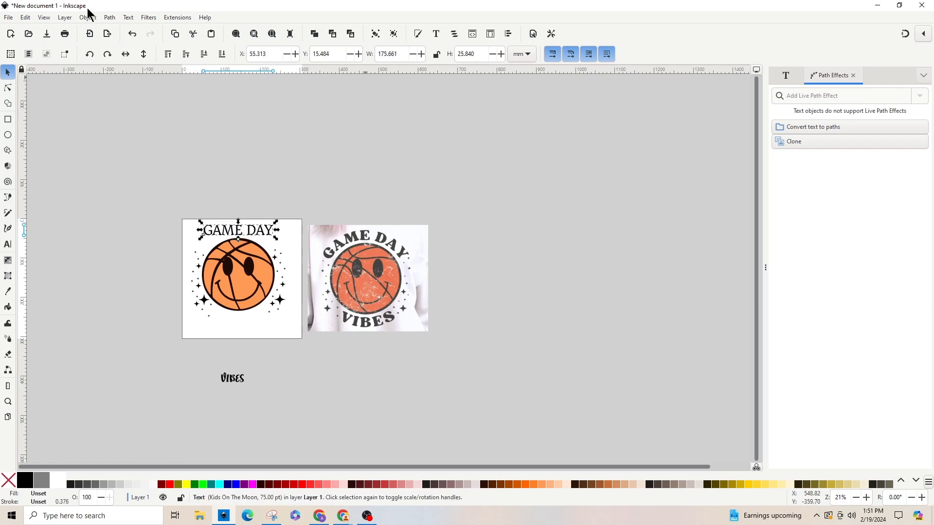
- Convert the GAME DAY text to a path and apply the Bend path effect to it
{"action": "left_click", "coordinate": [110, 18]}
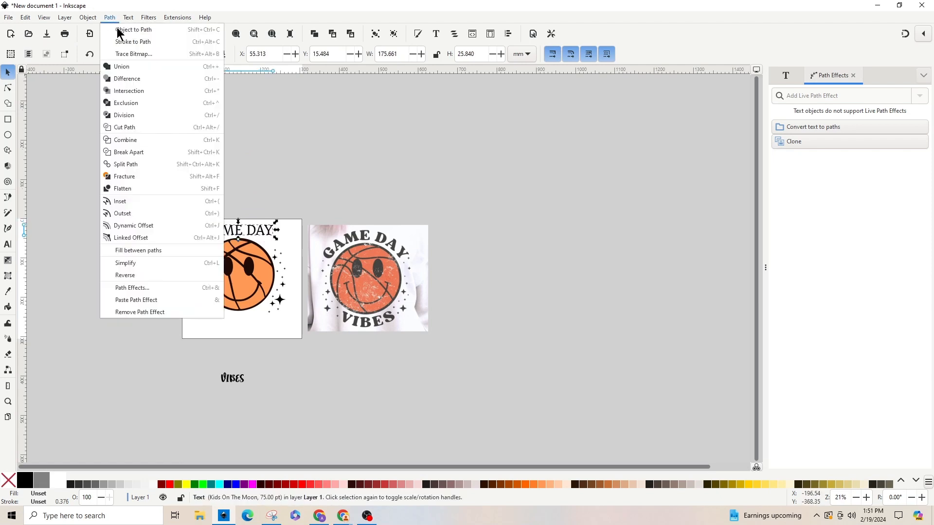
{"action": "left_click", "coordinate": [119, 30]}
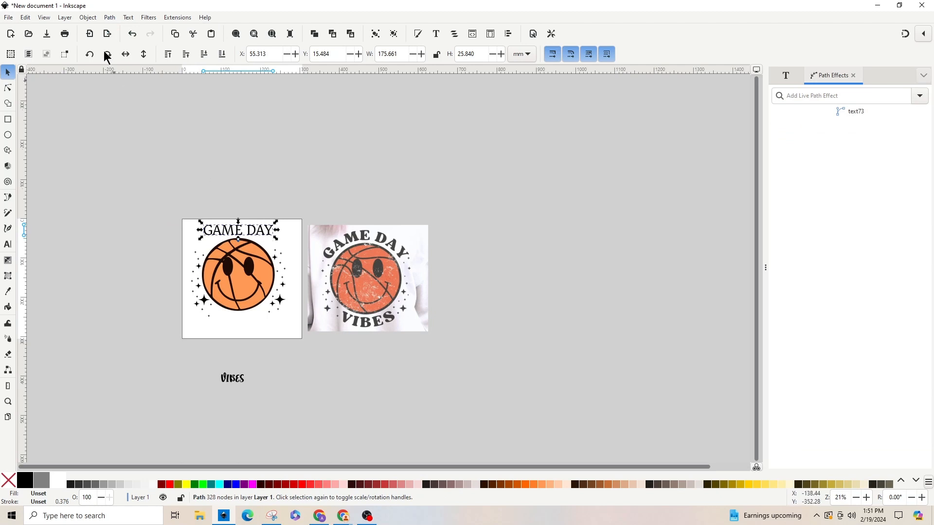
{"action": "left_click", "coordinate": [110, 19]}
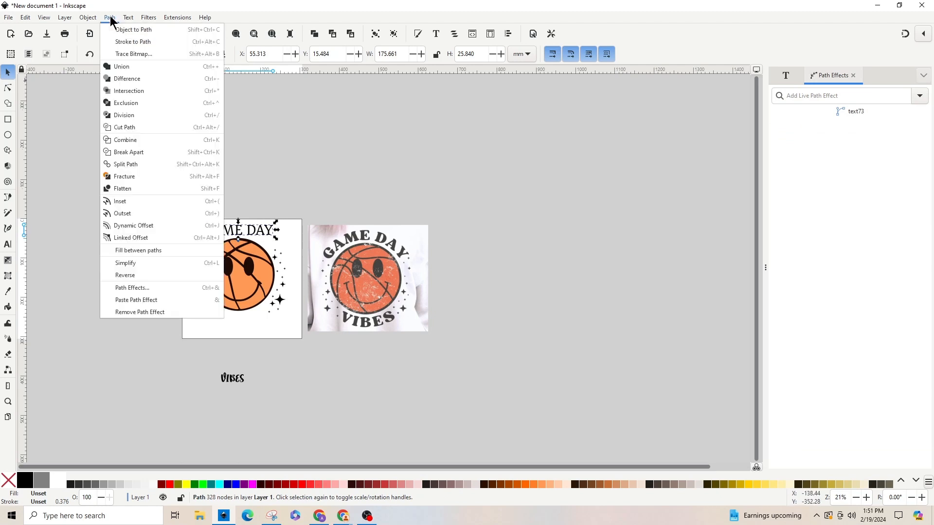
{"action": "left_click", "coordinate": [157, 289]}
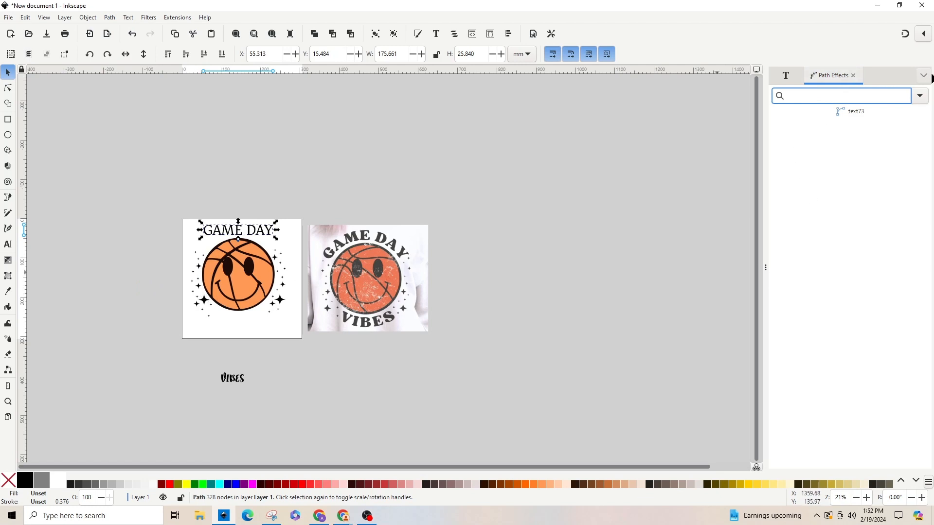
{"action": "left_click", "coordinate": [920, 97]}
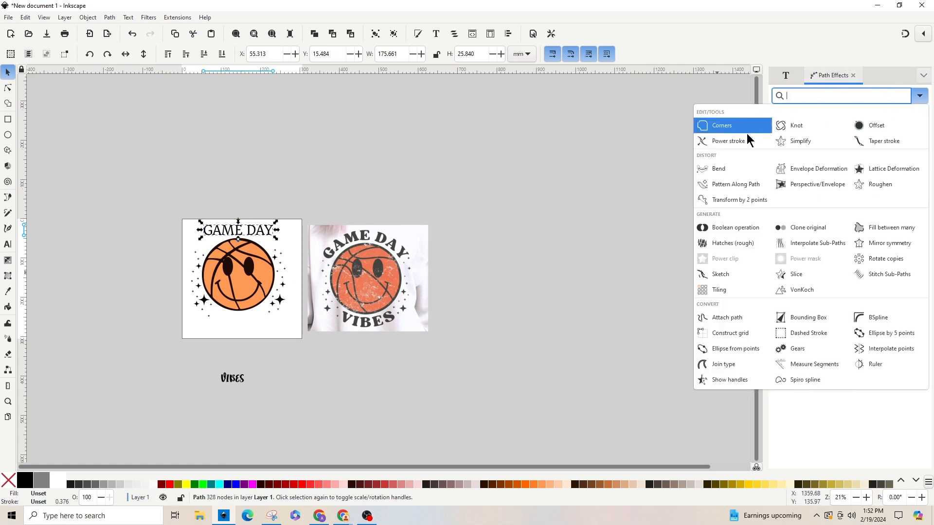
{"action": "left_click", "coordinate": [716, 168]}
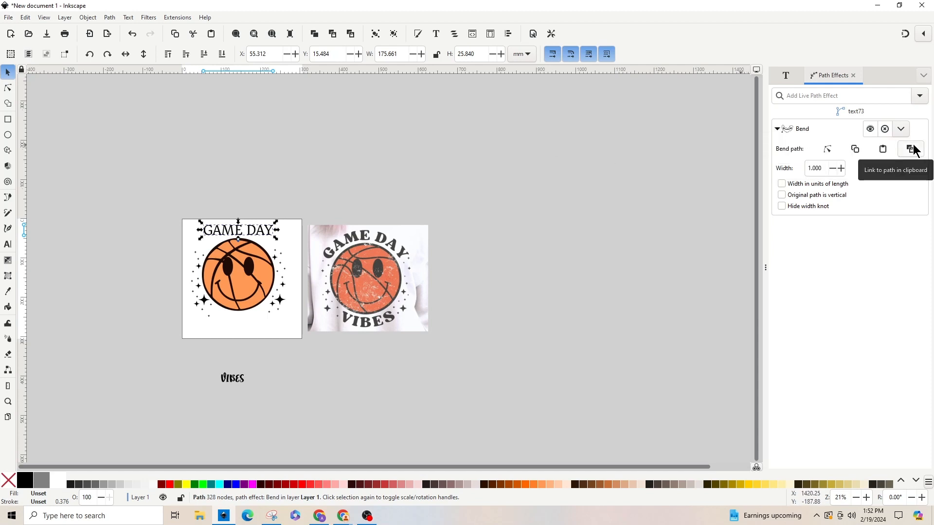
{"action": "key", "text": "plus"}
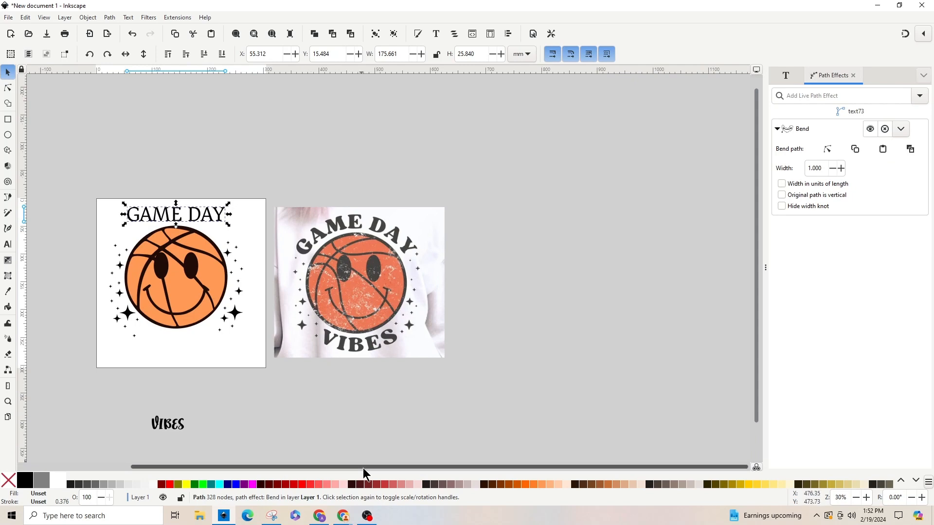
{"action": "left_click_drag", "start_coordinate": [363, 468], "coordinate": [286, 413]}
{"action": "key", "text": "plus"}
{"action": "key", "text": "plus"}
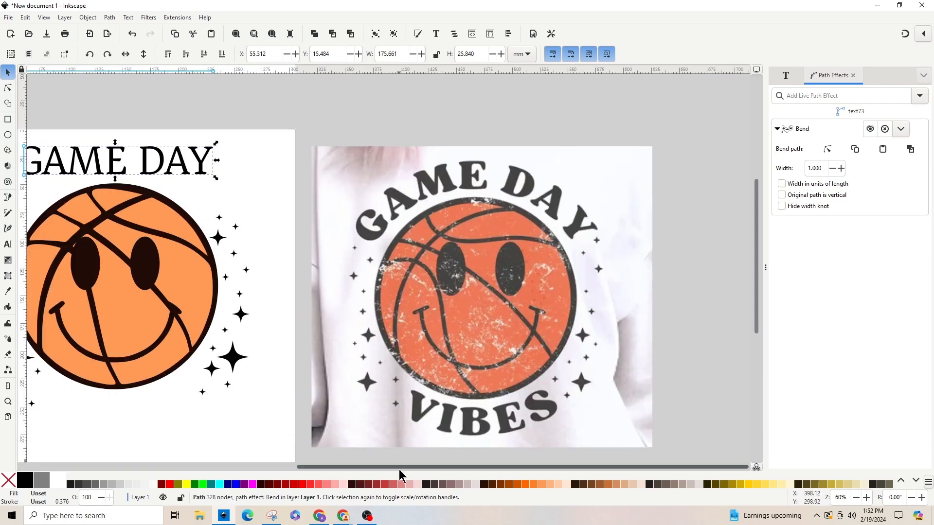
{"action": "left_click_drag", "start_coordinate": [396, 470], "coordinate": [276, 479]}
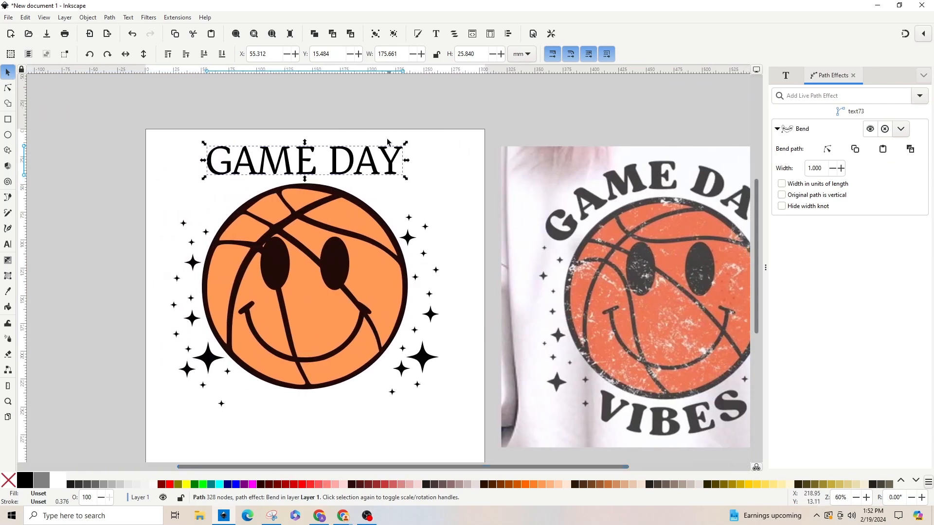
- Bend the GAME DAY path upward into an arch and move it down over the ball's upper edge to about X 54 mm, Y 18 mm
{"action": "left_click", "coordinate": [828, 154]}
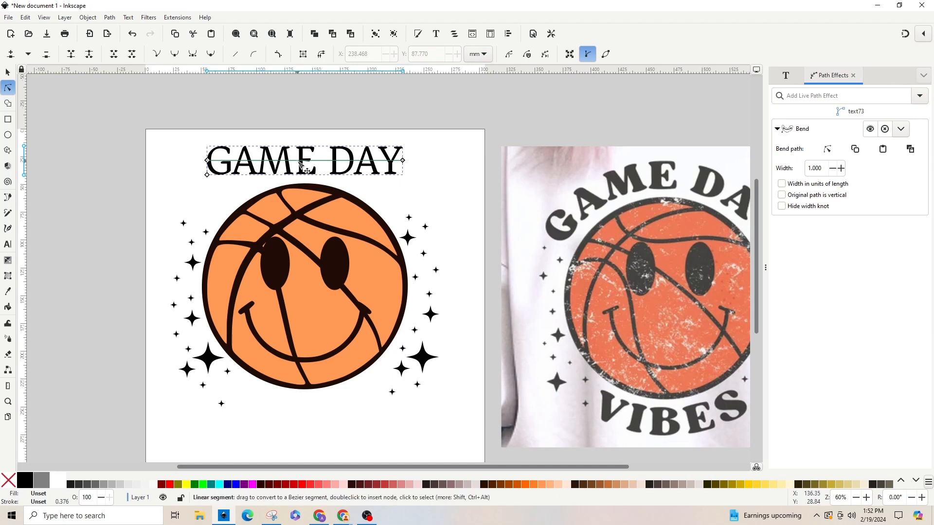
{"action": "left_click_drag", "start_coordinate": [297, 162], "coordinate": [296, 127]}
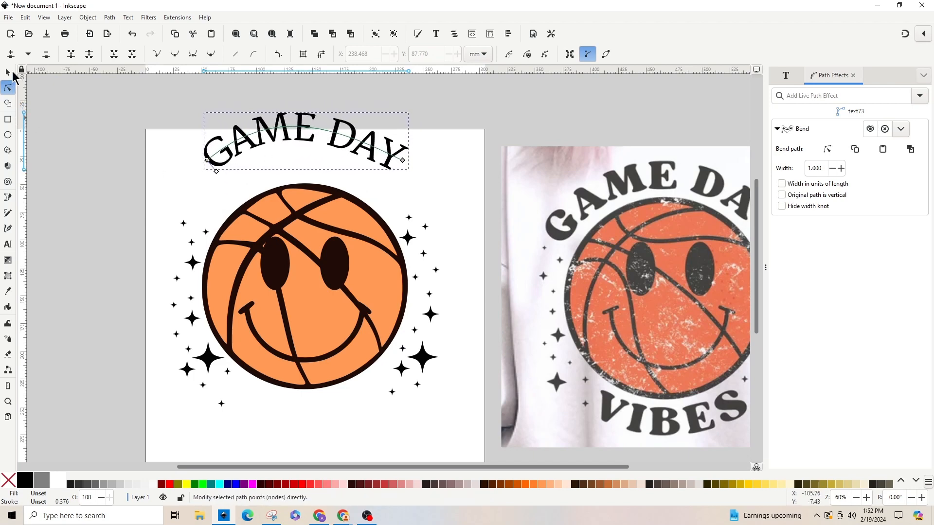
{"action": "left_click", "coordinate": [8, 73]}
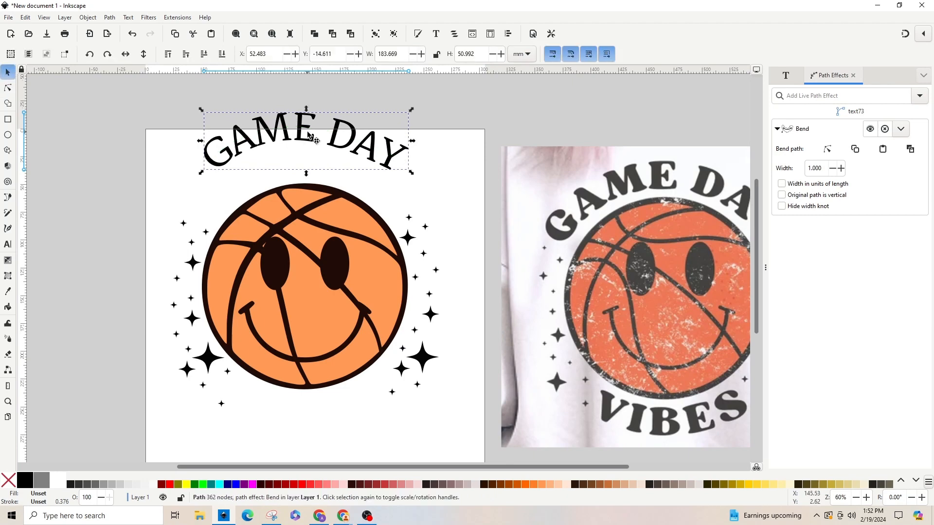
{"action": "left_click_drag", "start_coordinate": [308, 141], "coordinate": [310, 173]}
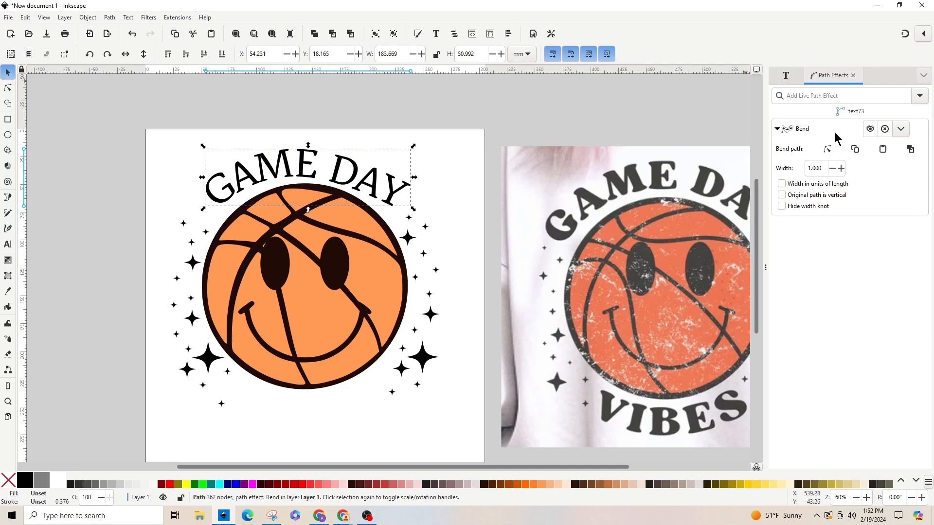
- Adjust the end nodes and curve handles of the GAME DAY bend path so the lettering follows the ball's upper outline
{"action": "left_click", "coordinate": [827, 149]}
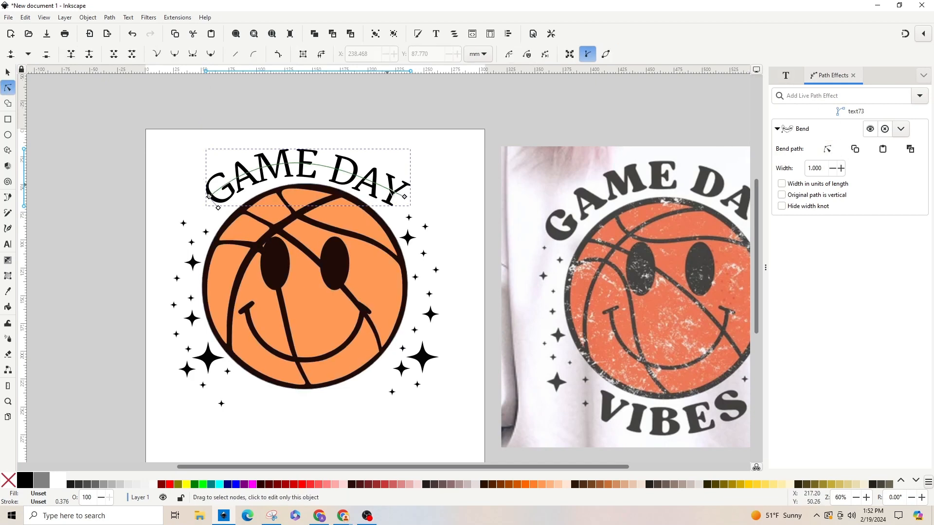
{"action": "left_click_drag", "start_coordinate": [405, 197], "coordinate": [397, 200]}
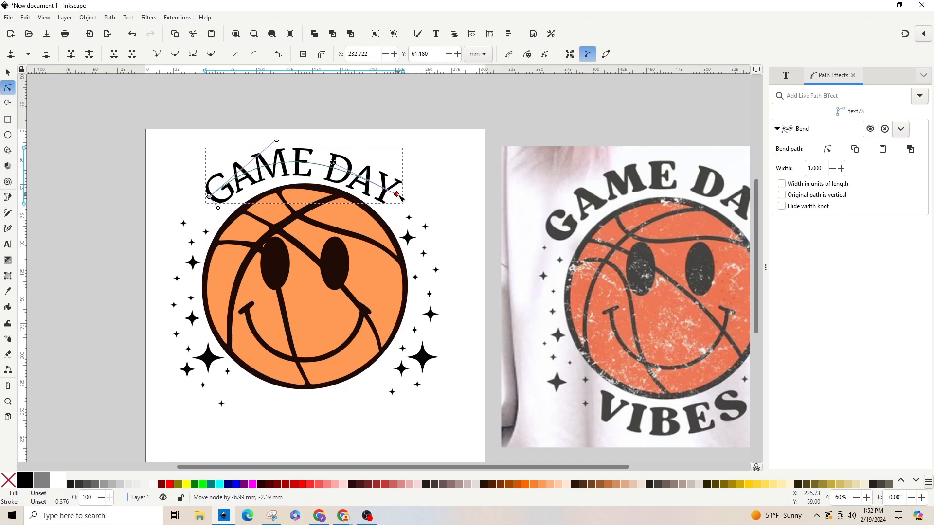
{"action": "left_click_drag", "start_coordinate": [398, 195], "coordinate": [335, 152]}
{"action": "mouse_move", "coordinate": [276, 140]}
{"action": "left_mouse_down"}
{"action": "mouse_move", "coordinate": [264, 135]}
{"action": "mouse_move", "coordinate": [276, 135]}
{"action": "left_mouse_up"}
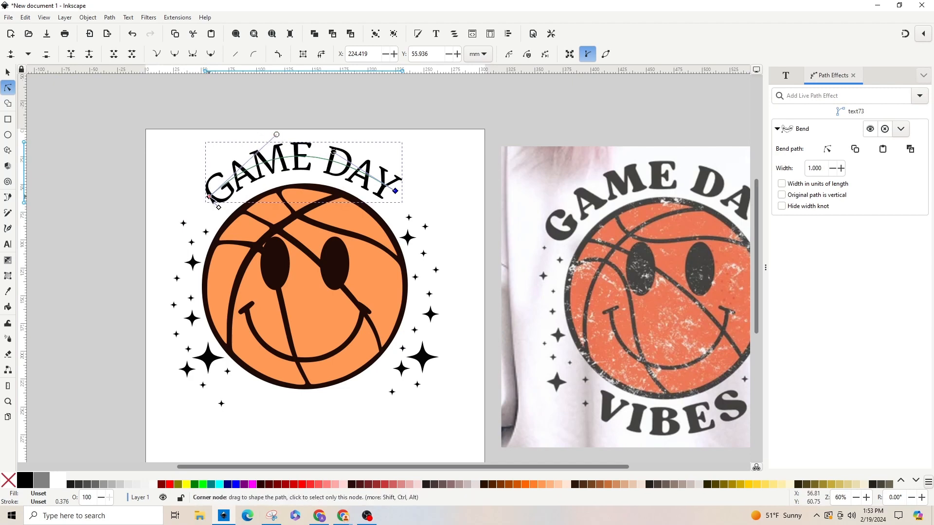
{"action": "left_click_drag", "start_coordinate": [210, 196], "coordinate": [198, 213]}
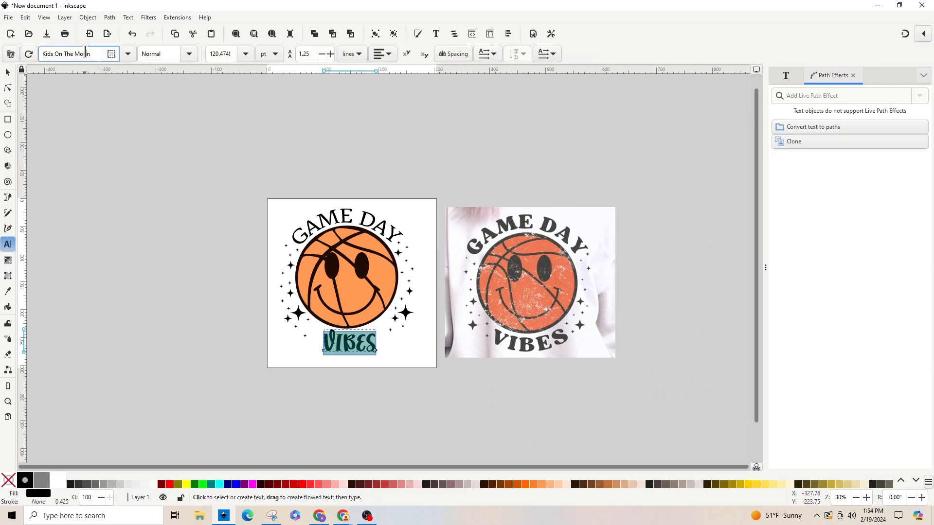
- Set the VIBES text's font to Asar and center it under the ball at about X 92 mm, Y 238 mm
{"action": "triple_click", "coordinate": [68, 53]}
{"action": "type", "text": "ASA"}
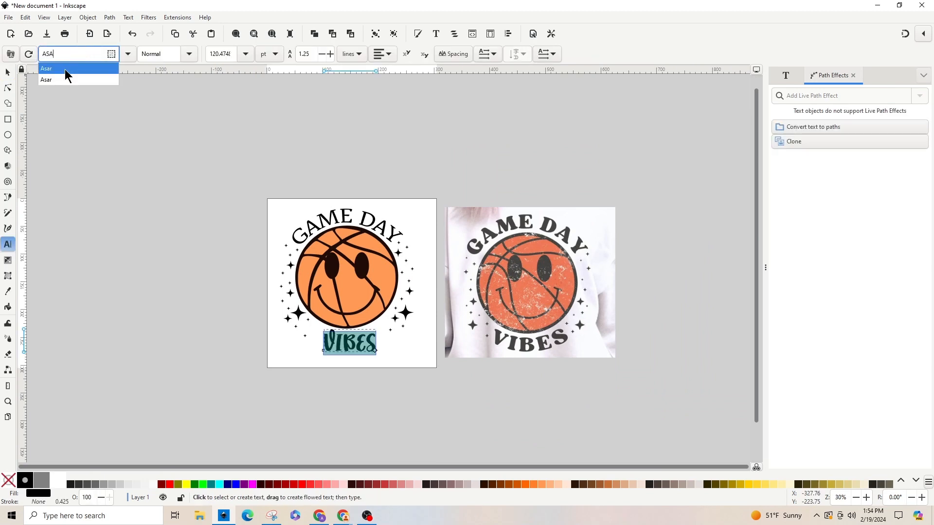
{"action": "left_click", "coordinate": [67, 69]}
{"action": "left_click", "coordinate": [7, 72]}
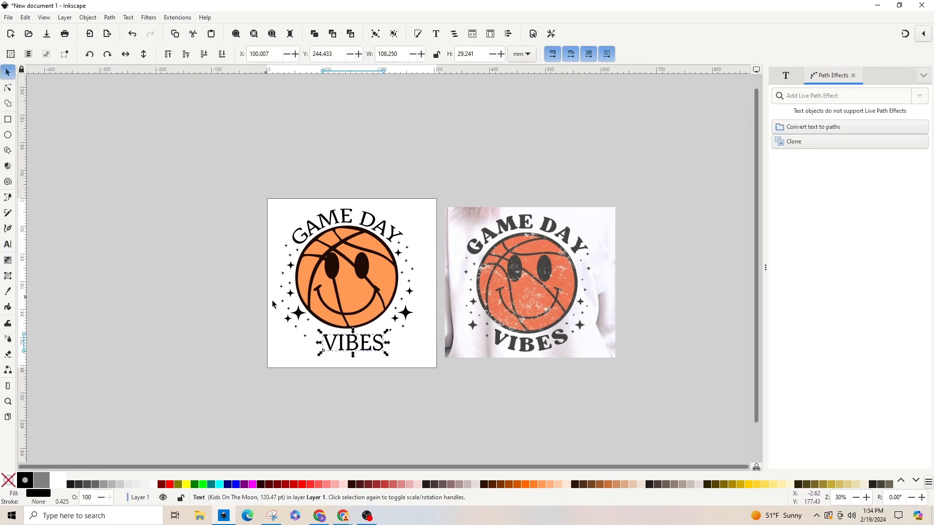
{"action": "left_click_drag", "start_coordinate": [355, 346], "coordinate": [350, 342]}
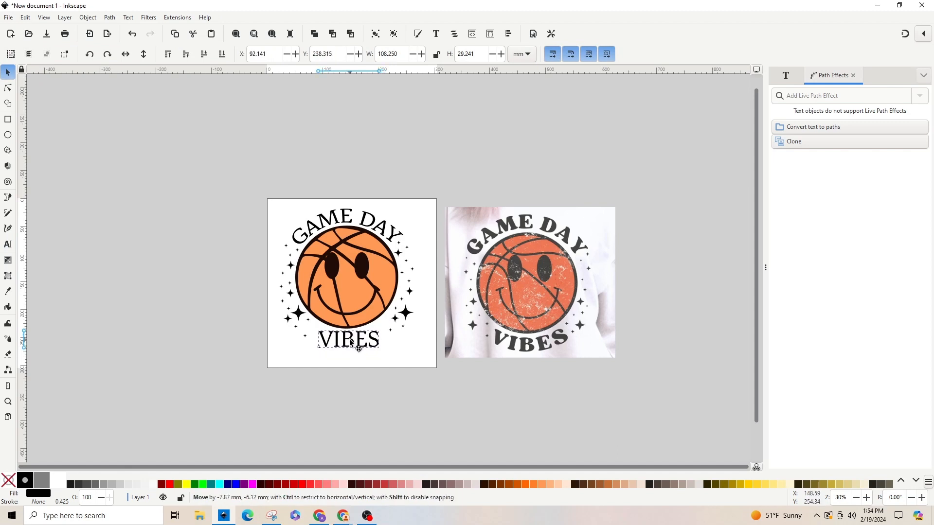
- Convert the VIBES text to a path and apply the Bend path effect to it
{"action": "left_click", "coordinate": [110, 18]}
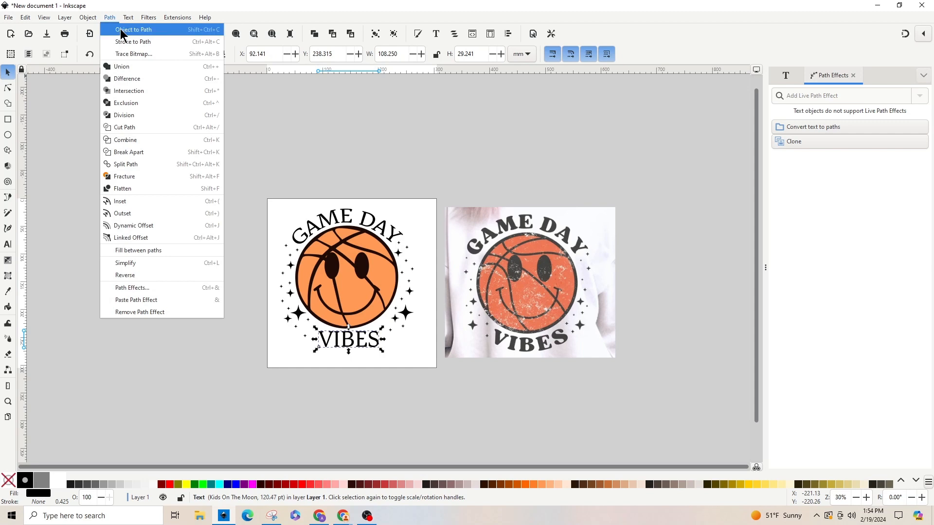
{"action": "left_click", "coordinate": [124, 30]}
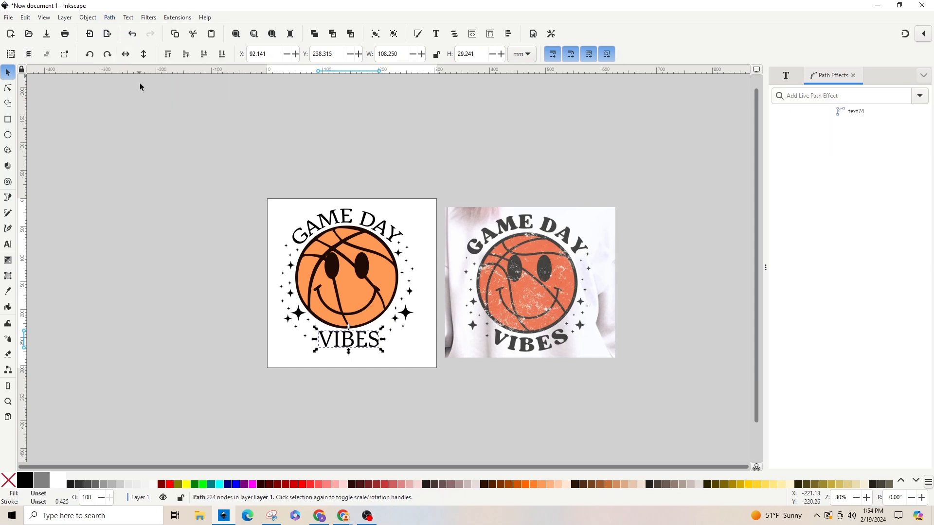
{"action": "left_click", "coordinate": [110, 17]}
{"action": "left_click", "coordinate": [153, 291]}
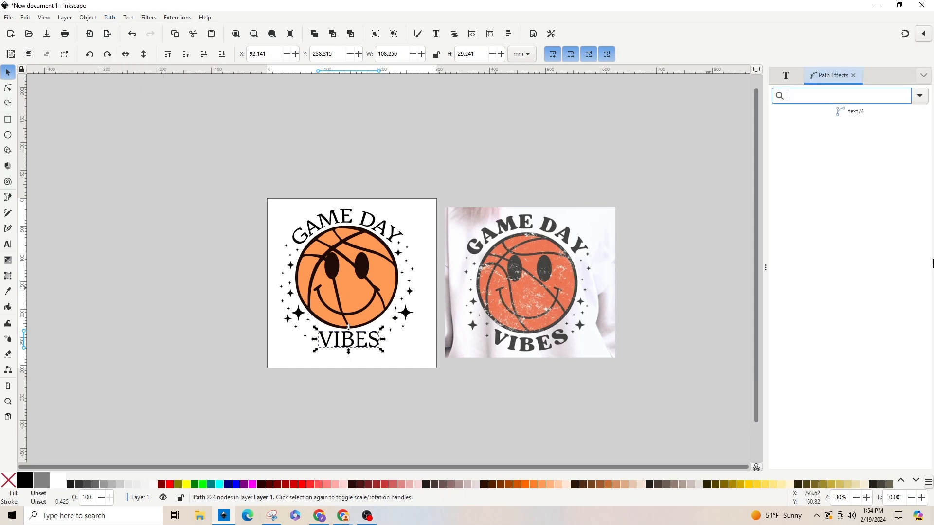
{"action": "left_click", "coordinate": [920, 96]}
{"action": "left_click", "coordinate": [719, 169]}
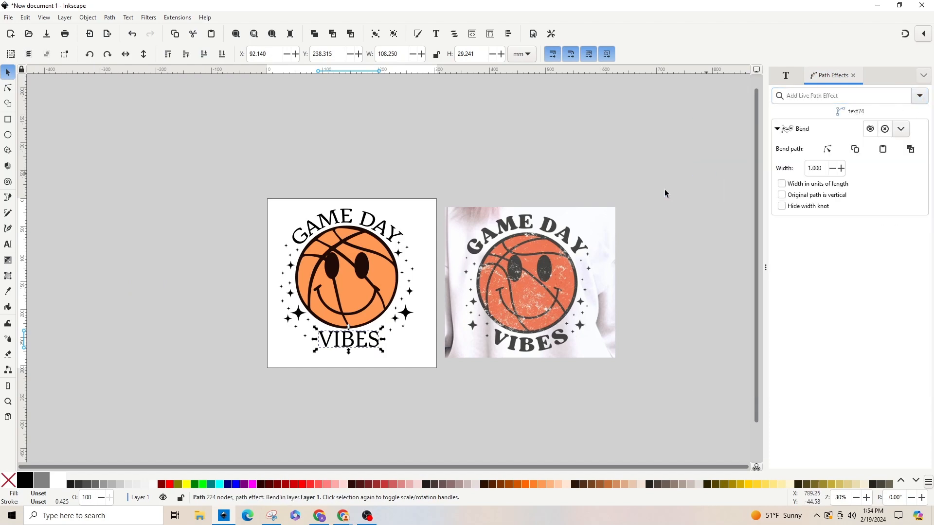
- Bend the middle of the VIBES path downward so the lettering curves along the ball's lower edge
{"action": "scroll", "coordinate": [346, 358], "scroll_direction": "up", "scroll_amount": 3, "text": "ctrl"}
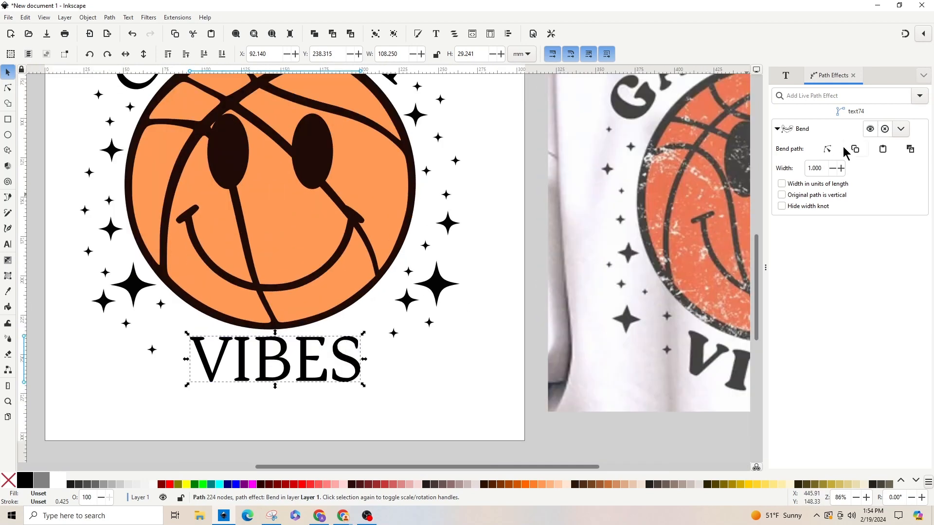
{"action": "left_click", "coordinate": [827, 149]}
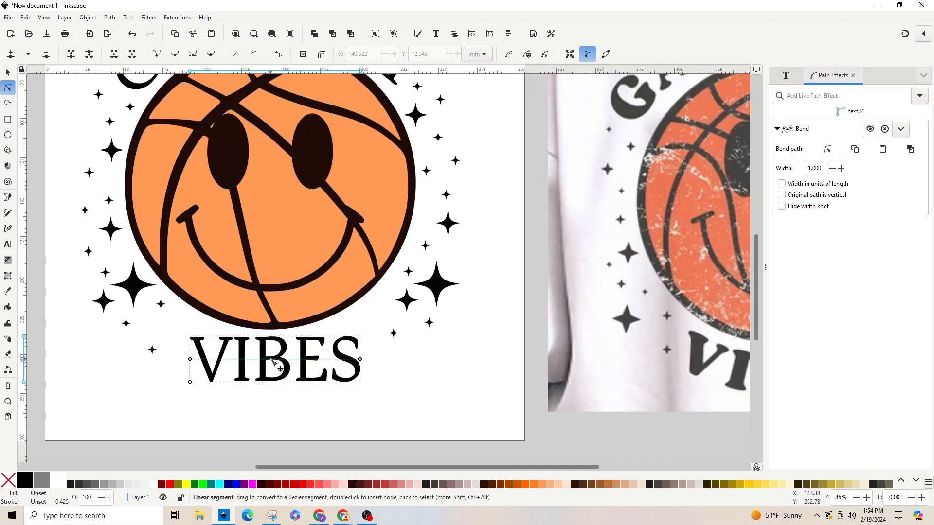
{"action": "left_click_drag", "start_coordinate": [271, 359], "coordinate": [297, 361]}
{"action": "left_click", "coordinate": [8, 72]}
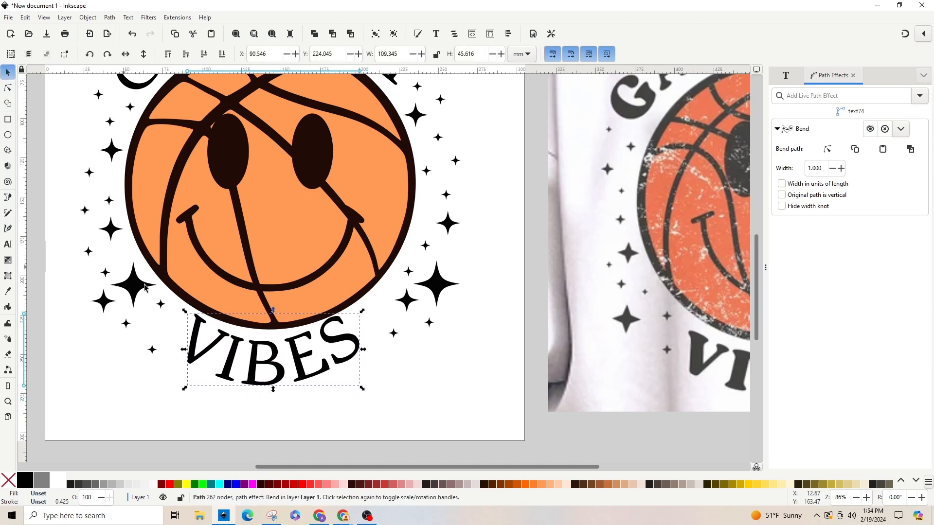
- Stretch the curved VIBES lettering to about 135 mm wide and 50 mm high beneath the ball
{"action": "left_click_drag", "start_coordinate": [182, 350], "coordinate": [168, 350]}
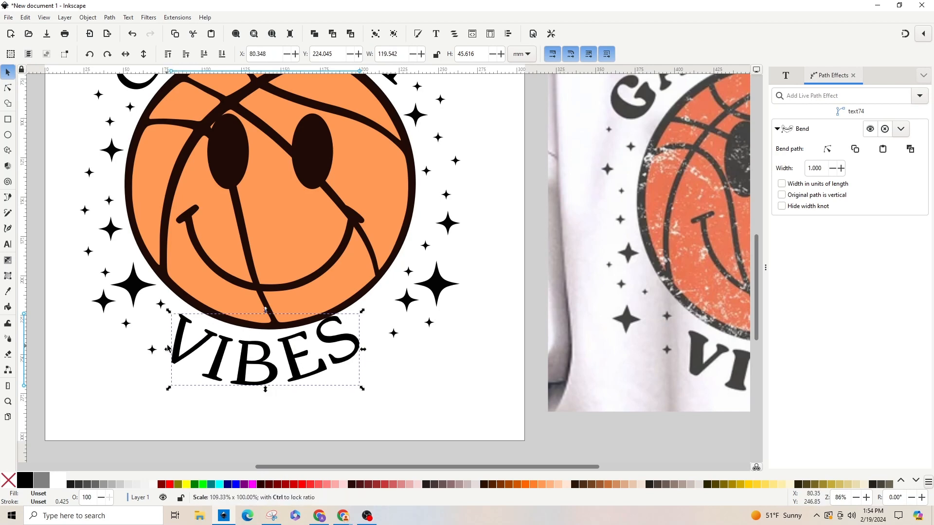
{"action": "left_click_drag", "start_coordinate": [365, 348], "coordinate": [388, 349]}
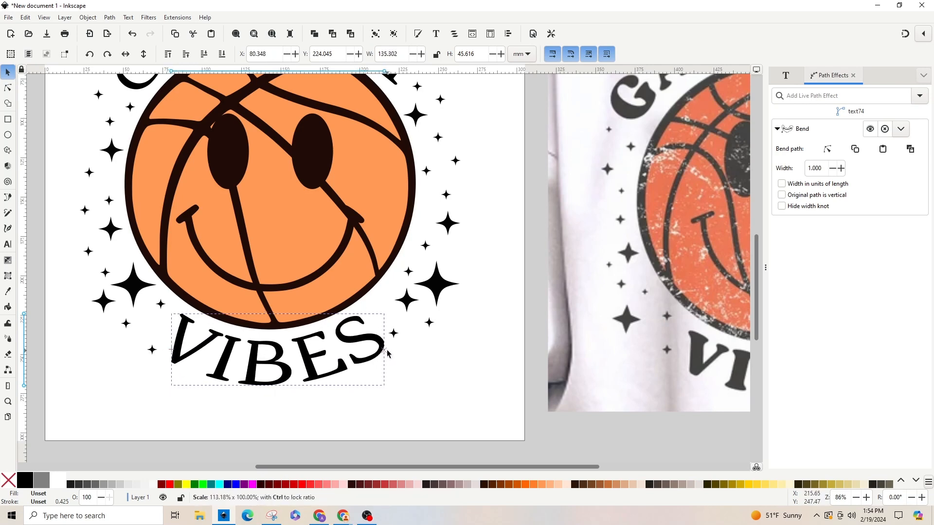
{"action": "left_click_drag", "start_coordinate": [277, 389], "coordinate": [274, 366]}
- Convert the bent VIBES lettering to a plain path and unite its letters with Union
{"action": "key", "text": "minus"}
{"action": "key", "text": "minus"}
{"action": "key", "text": "minus"}
{"action": "key", "text": "minus"}
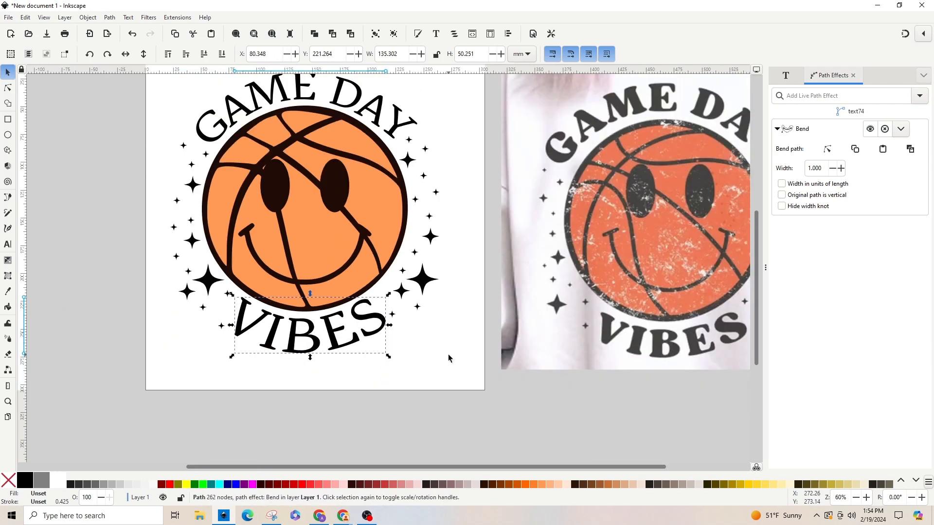
{"action": "left_click", "coordinate": [110, 17]}
{"action": "left_click", "coordinate": [128, 30]}
{"action": "left_click", "coordinate": [110, 17]}
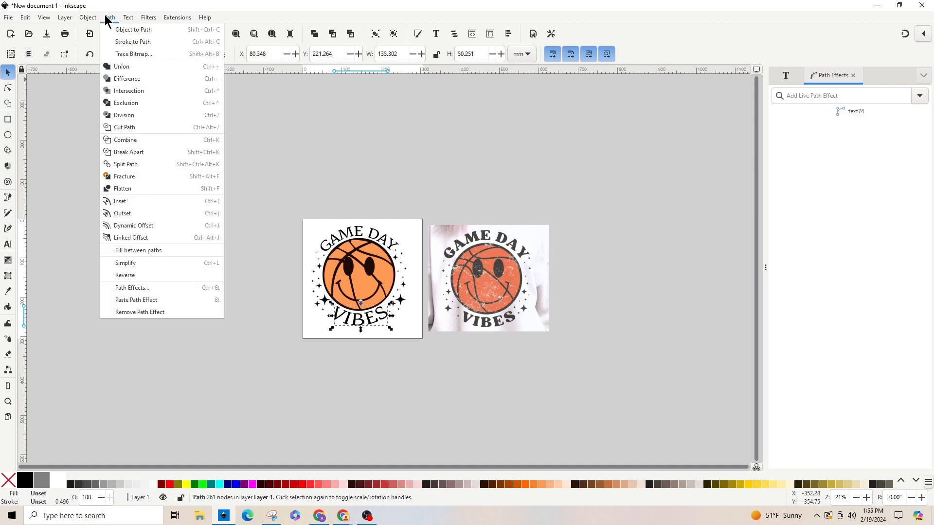
{"action": "left_click", "coordinate": [121, 67]}
- Convert the bent GAME DAY lettering to a plain path and unite its letters with Union
{"action": "left_click", "coordinate": [352, 237]}
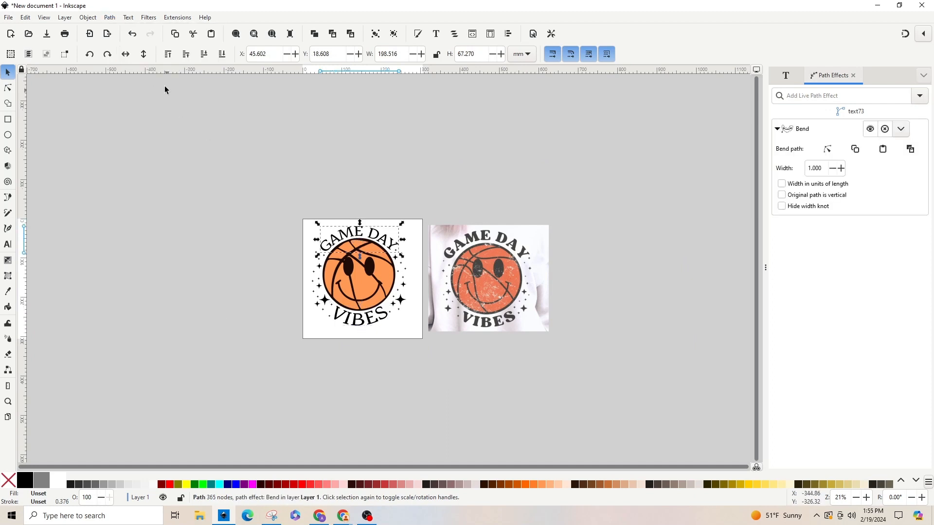
{"action": "left_click", "coordinate": [110, 17]}
{"action": "left_click", "coordinate": [127, 30]}
{"action": "left_click", "coordinate": [109, 18]}
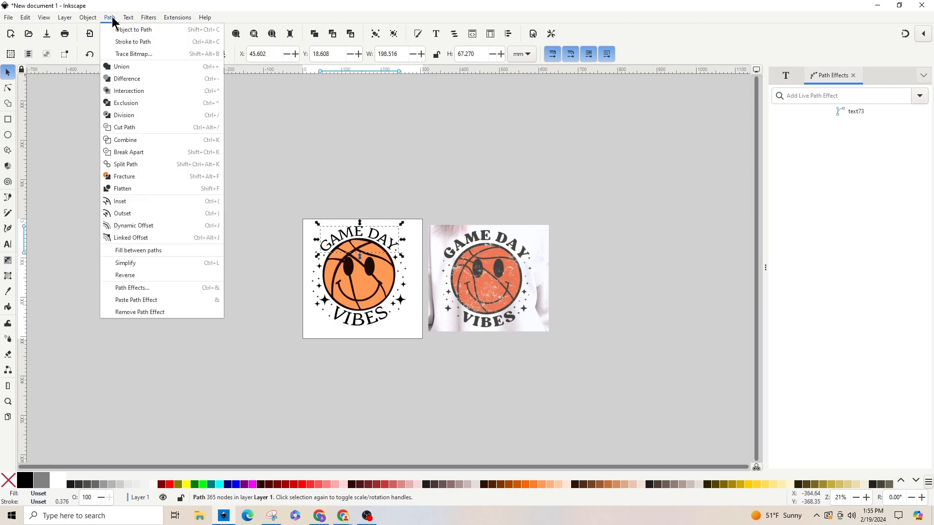
{"action": "left_click", "coordinate": [132, 67]}
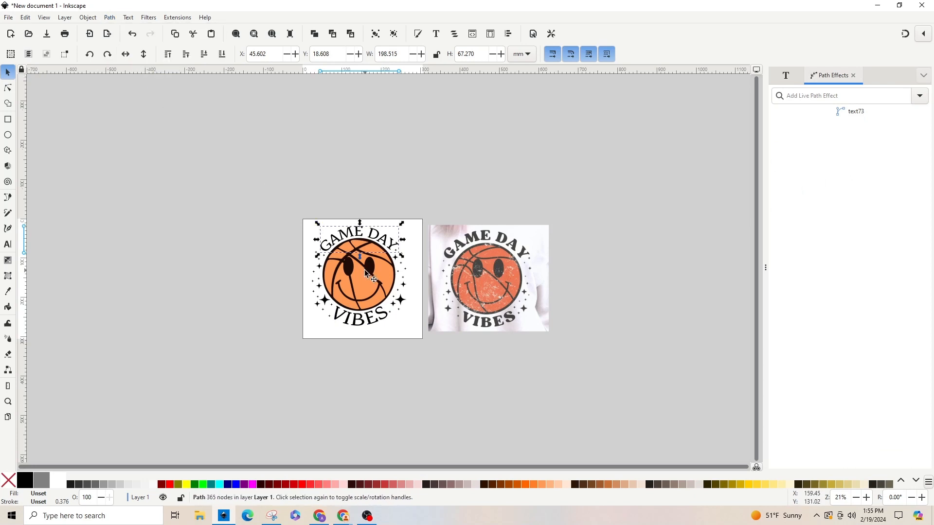
- Select the dark ball outline together with GAME DAY and VIBES, and center the three on the vertical axis relative to the selection area
{"action": "left_click", "coordinate": [362, 247]}
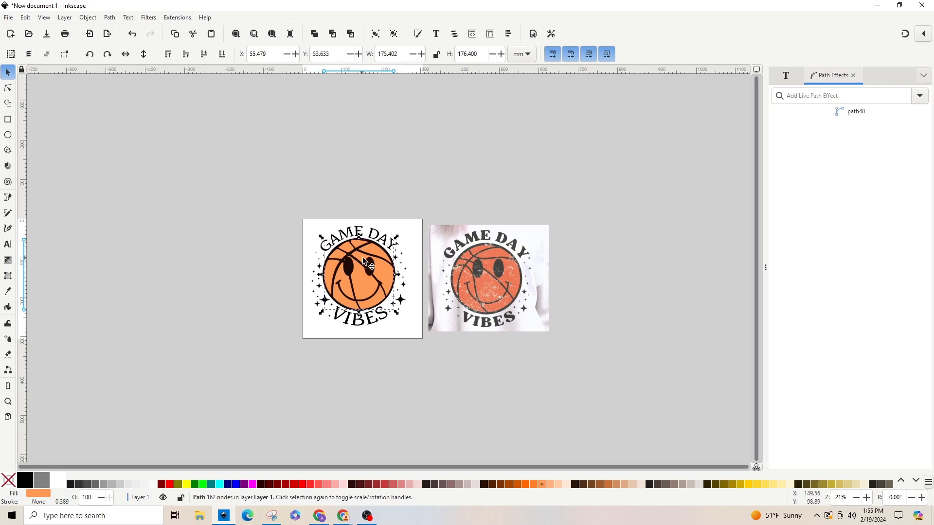
{"action": "scroll", "coordinate": [359, 255], "scroll_direction": "up", "scroll_amount": 5}
{"action": "left_click", "coordinate": [397, 168]}
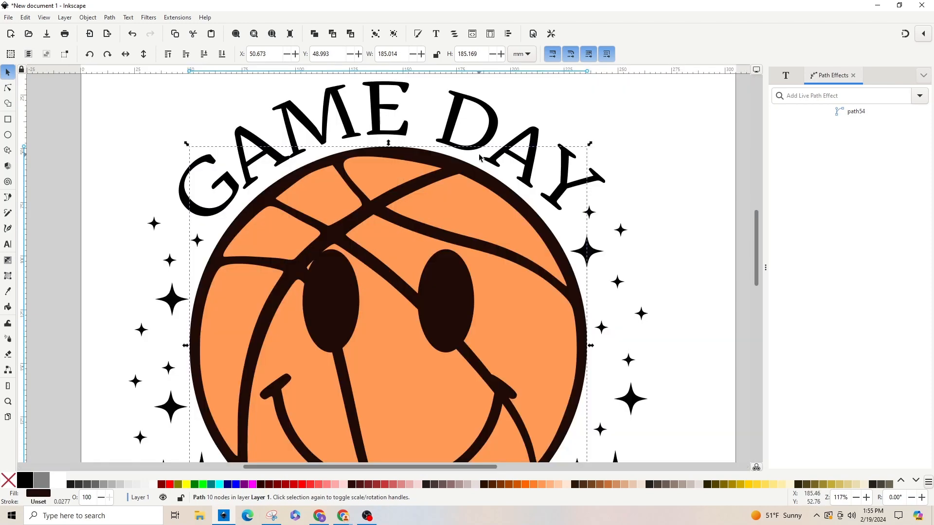
{"action": "scroll", "coordinate": [480, 153], "scroll_direction": "down", "scroll_amount": 1}
{"action": "left_click", "coordinate": [384, 166], "text": "shift"}
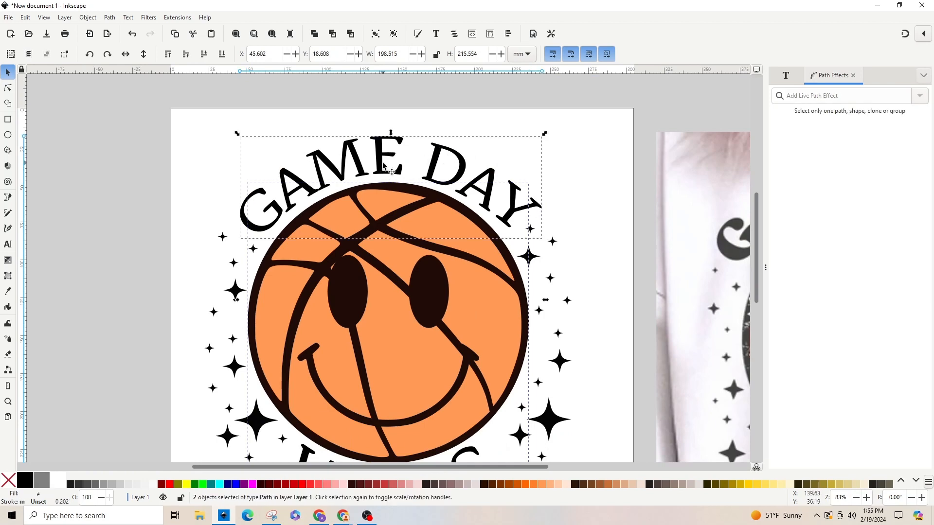
{"action": "scroll", "coordinate": [385, 170], "scroll_direction": "down", "scroll_amount": 5}
{"action": "left_click", "coordinate": [382, 300], "text": "shift"}
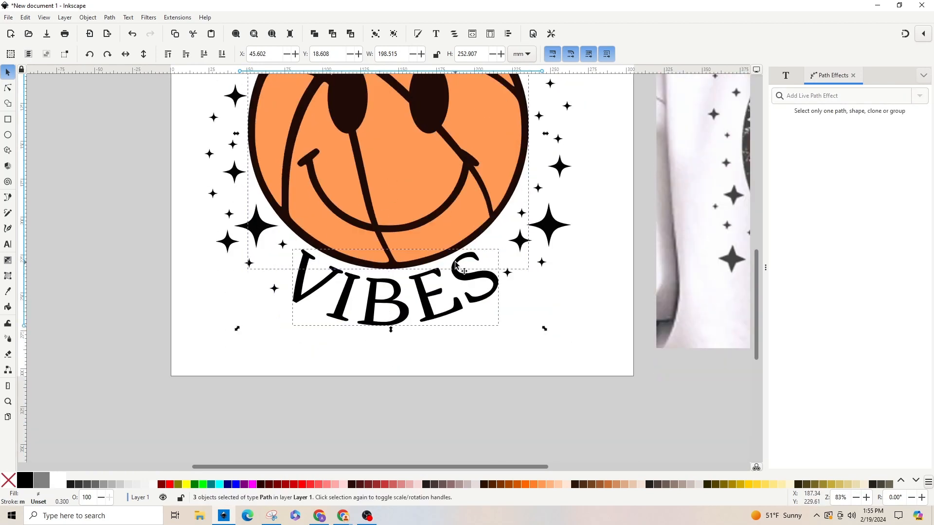
{"action": "scroll", "coordinate": [456, 265], "scroll_direction": "up", "scroll_amount": 4}
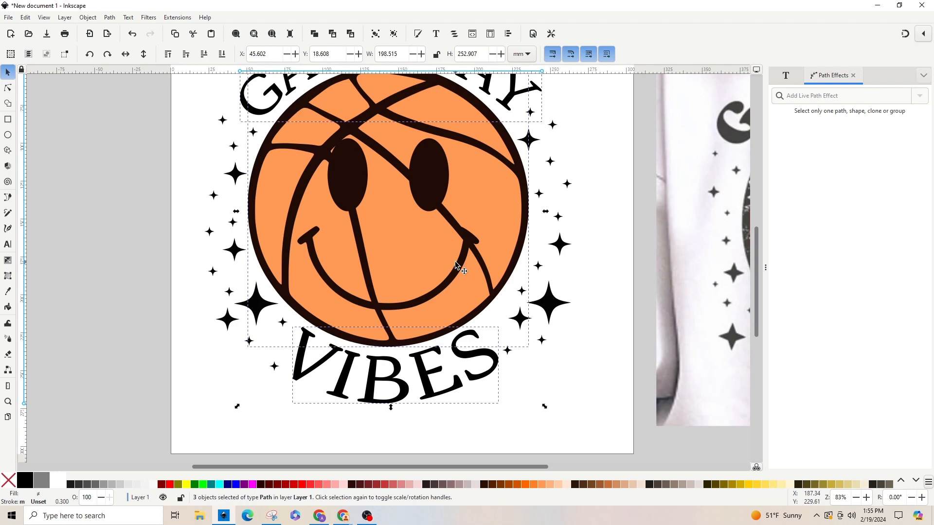
{"action": "key", "text": "ctrl"}
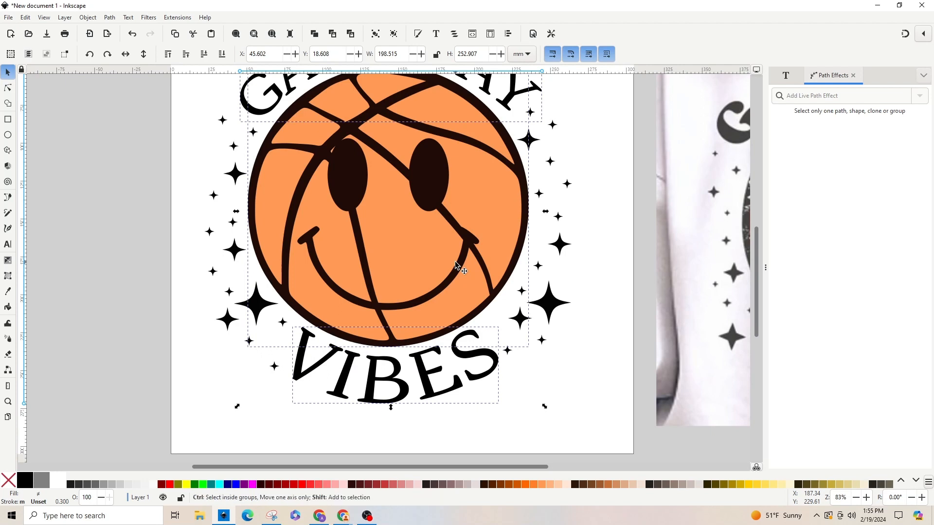
{"action": "key", "text": "ctrl+shift+a"}
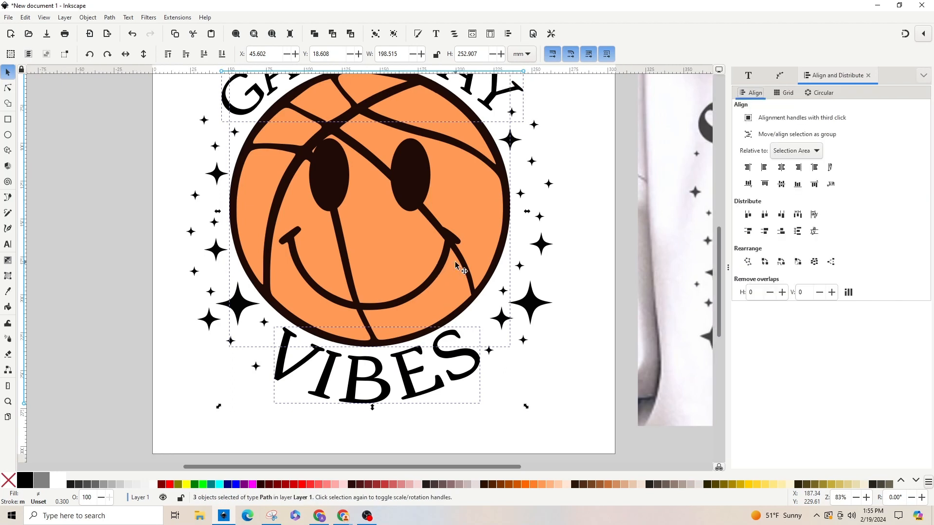
{"action": "left_click", "coordinate": [783, 168]}
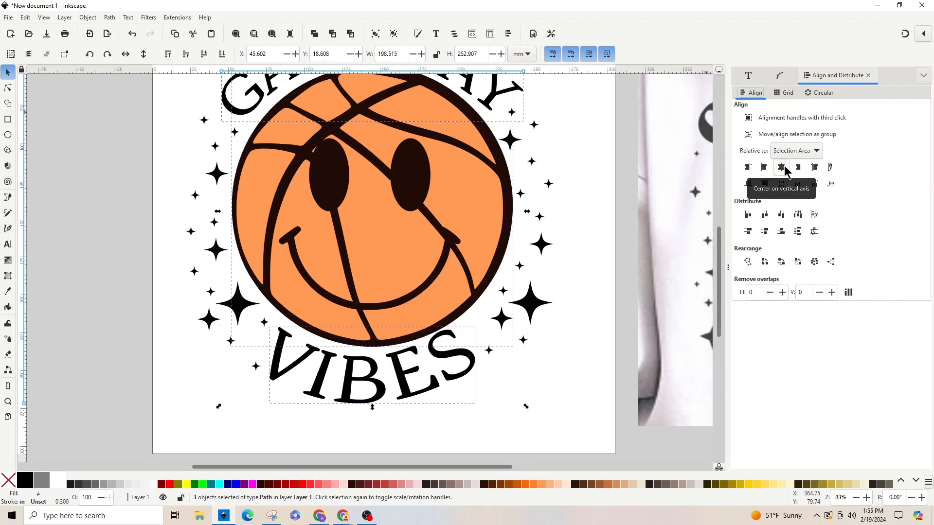
- Unite the dark ball outline with the GAME DAY and VIBES lettering into one path using Union
{"action": "scroll", "coordinate": [708, 159], "scroll_direction": "up", "scroll_amount": 2}
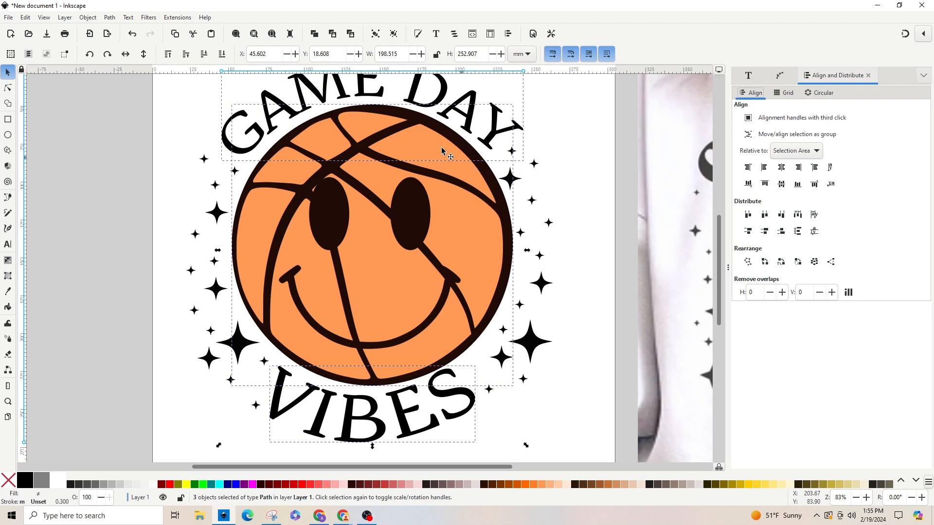
{"action": "left_click", "coordinate": [109, 17]}
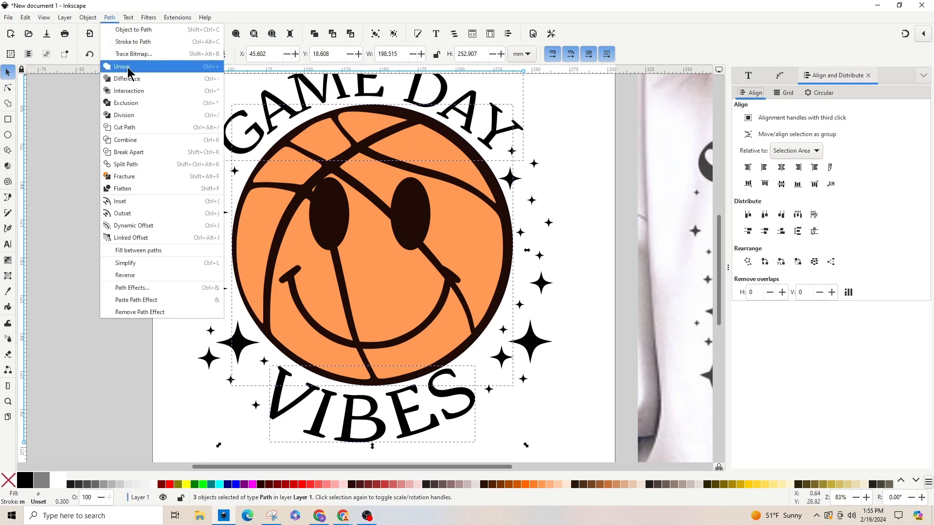
{"action": "left_click", "coordinate": [127, 79]}
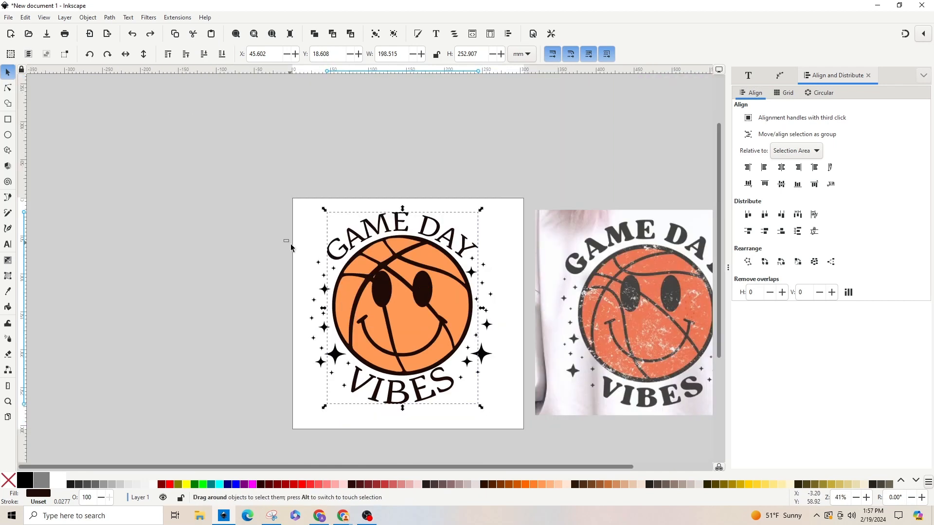
- Unite the stars on the ball's left side into one path and those on its right side into another
{"action": "left_click_drag", "start_coordinate": [284, 239], "coordinate": [354, 403]}
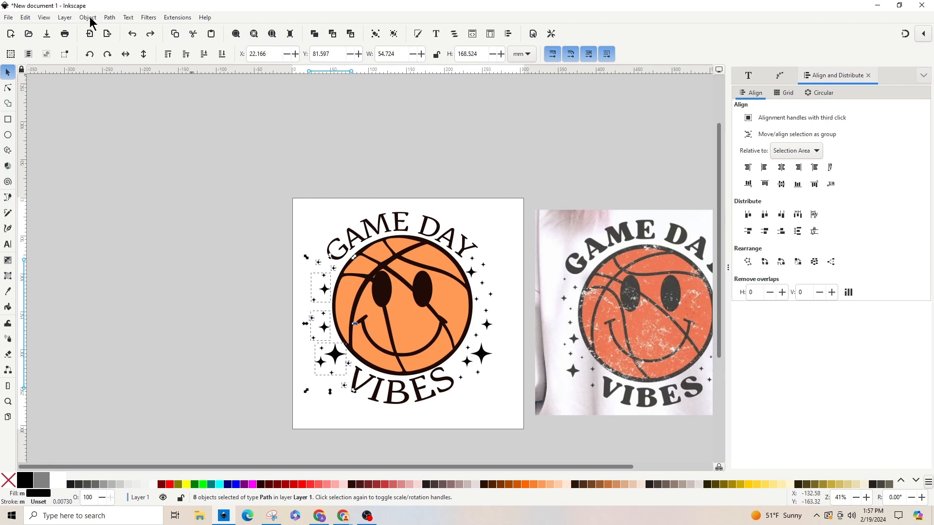
{"action": "left_click", "coordinate": [112, 20]}
{"action": "left_click", "coordinate": [122, 69]}
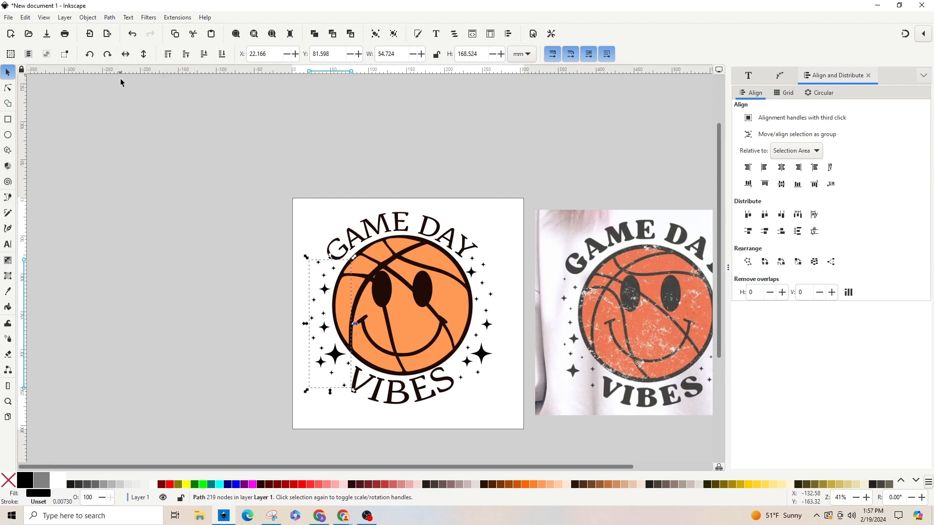
{"action": "left_click_drag", "start_coordinate": [503, 404], "coordinate": [457, 253]}
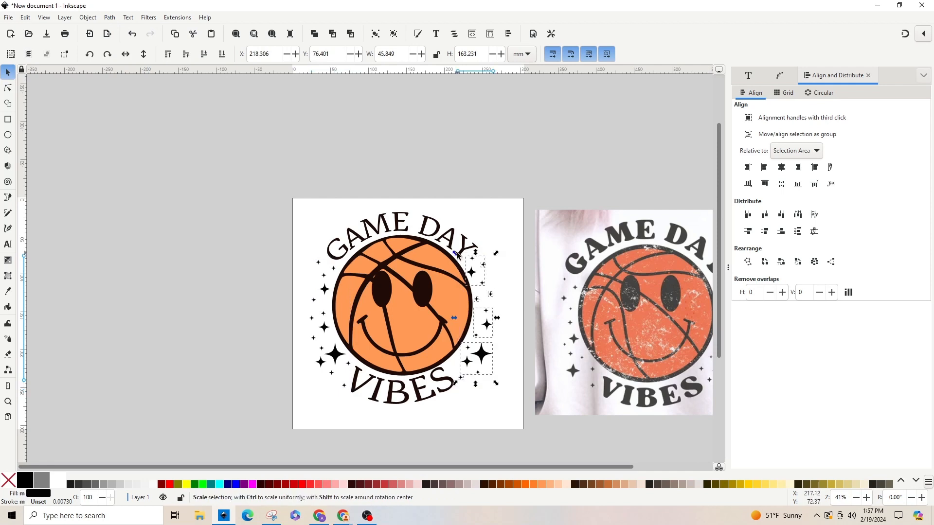
{"action": "left_click", "coordinate": [88, 17]}
{"action": "mouse_move", "coordinate": [109, 17]}
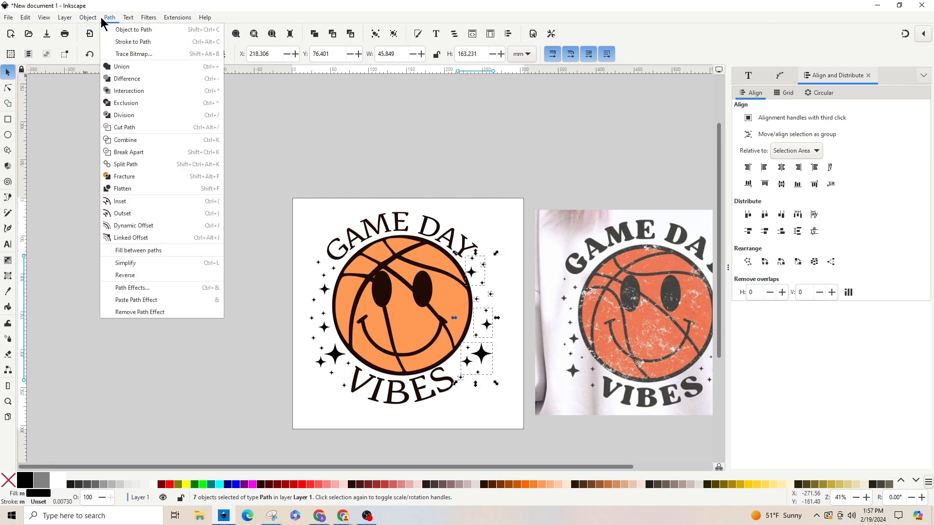
{"action": "left_click", "coordinate": [125, 70]}
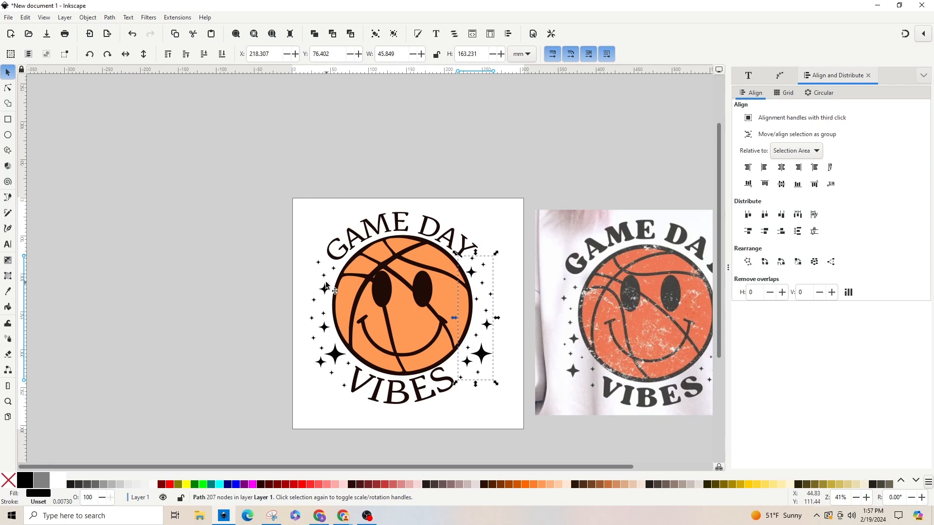
- Unite both star paths with the ball outline and lettering into a single path using Union
{"action": "left_click", "coordinate": [348, 246], "text": "shift"}
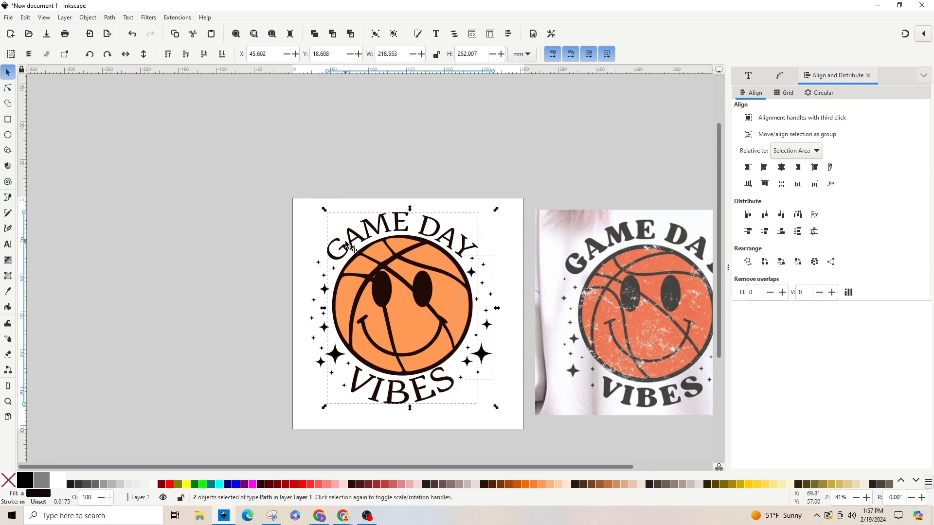
{"action": "left_click", "coordinate": [317, 305], "text": "shift"}
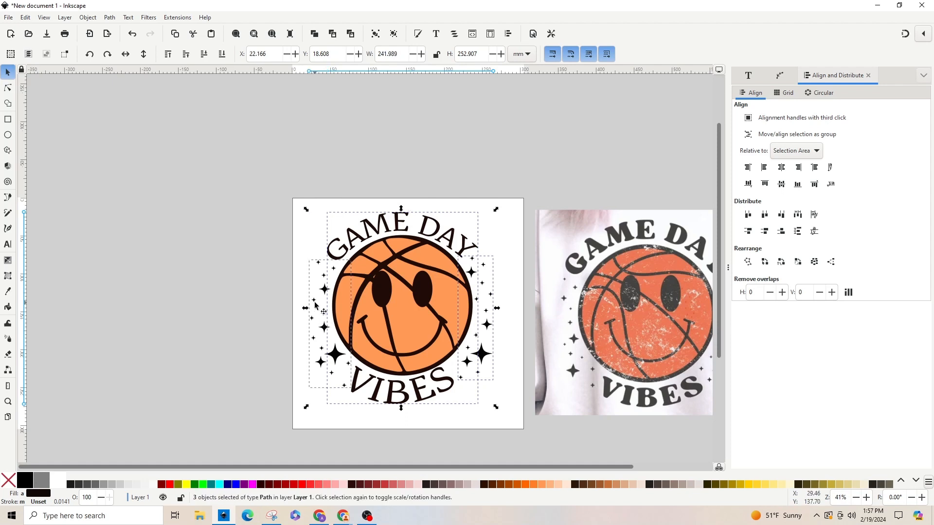
{"action": "left_click", "coordinate": [109, 18]}
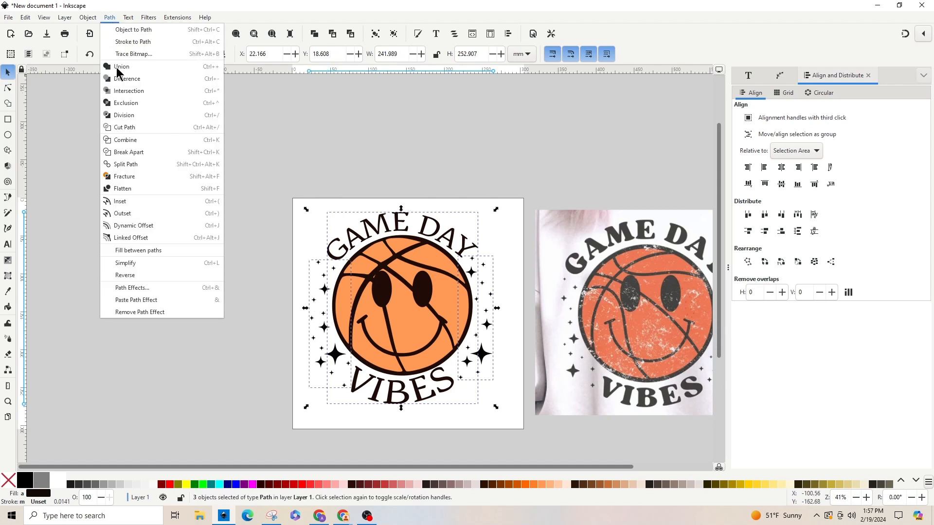
{"action": "left_click", "coordinate": [119, 68]}
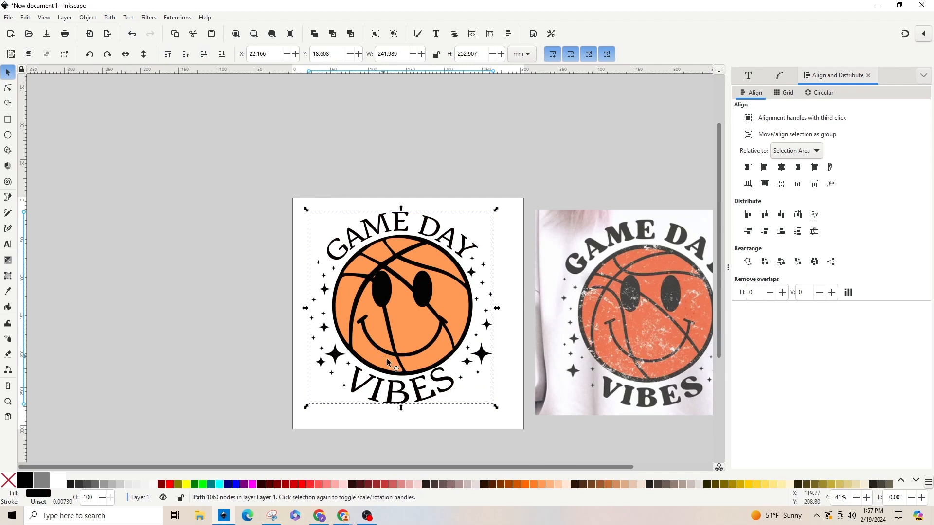
- Stack the orange ball over the black artwork again and group them on the page, and delete the reference photo
{"action": "left_click_drag", "start_coordinate": [409, 389], "coordinate": [200, 401]}
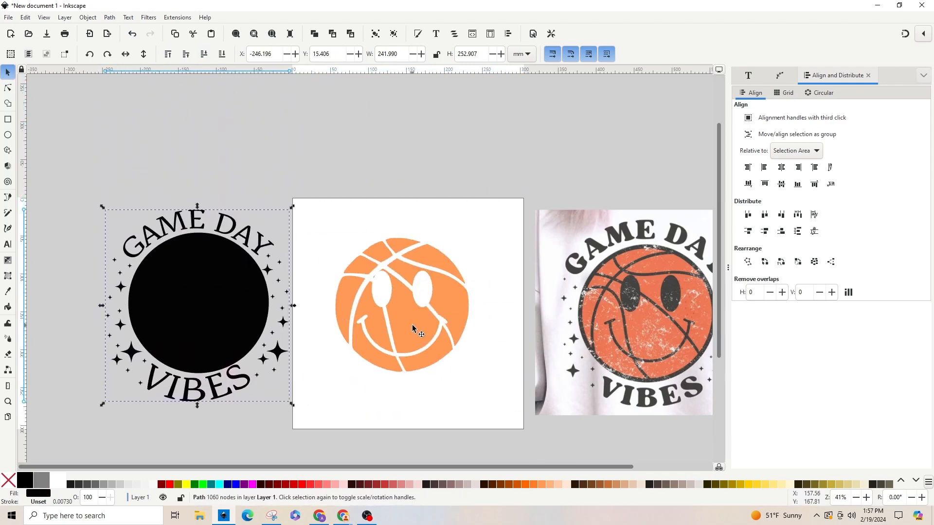
{"action": "left_click_drag", "start_coordinate": [413, 329], "coordinate": [207, 329]}
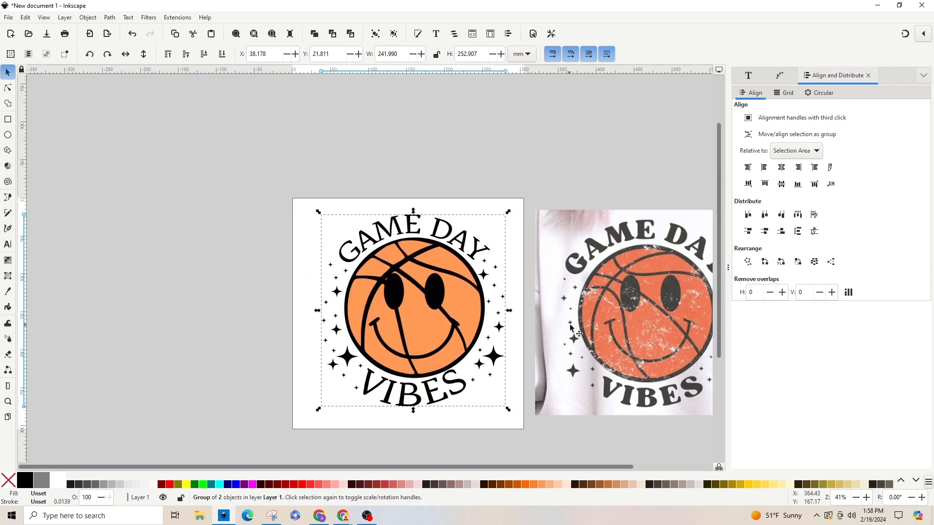
{"action": "left_click", "coordinate": [674, 386]}
{"action": "key", "text": "Delete"}
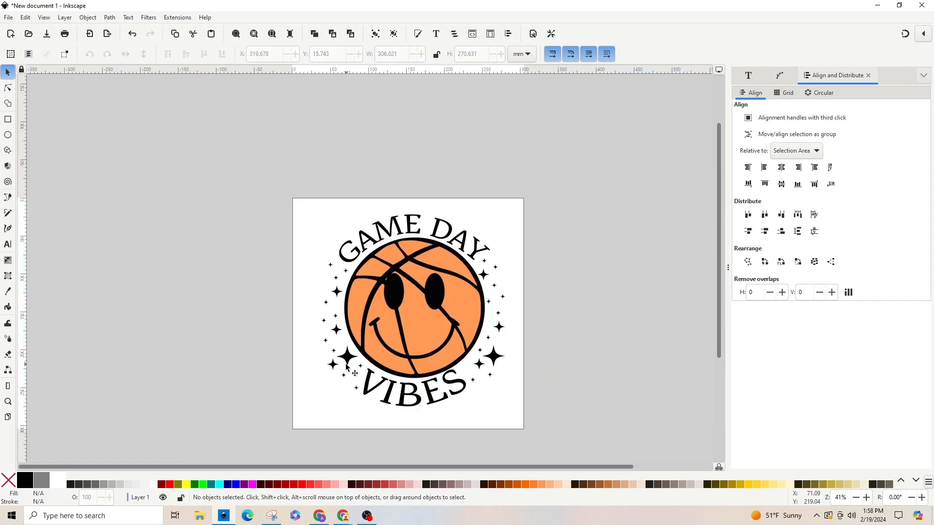
- Move the grouped design to about X 30.5 mm, Y 26.9 mm so it sits centered on the page
{"action": "key", "text": "minus"}
{"action": "key", "text": "minus"}
{"action": "key", "text": "minus"}
{"action": "key", "text": "minus"}
{"action": "left_click", "coordinate": [385, 300]}
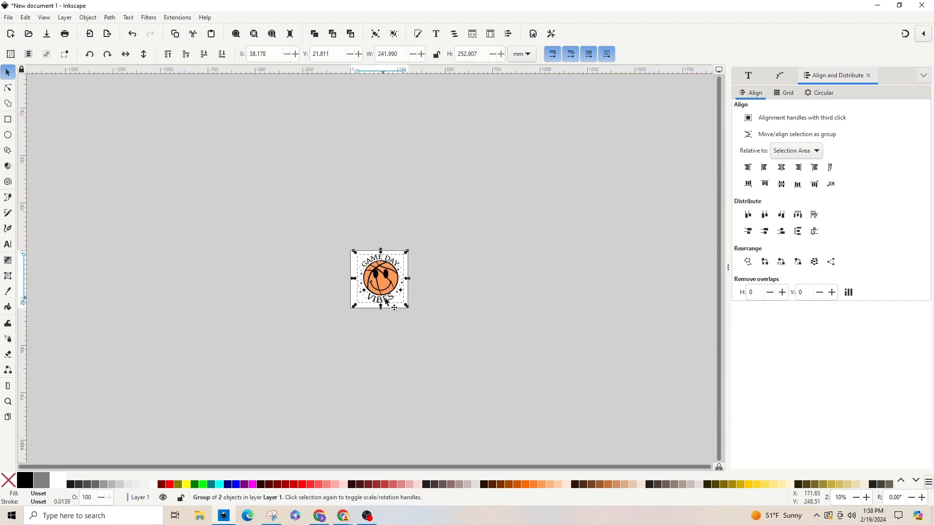
{"action": "left_click_drag", "start_coordinate": [385, 300], "coordinate": [384, 302]}
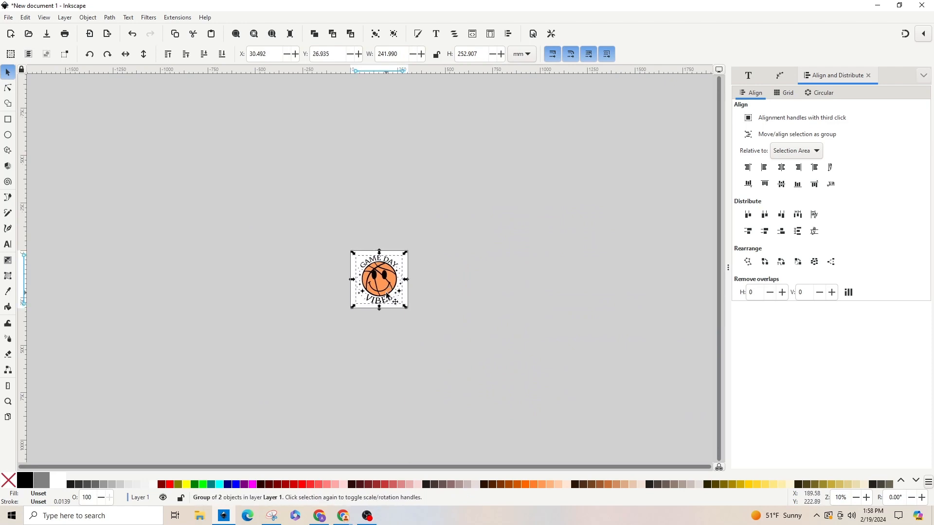
{"action": "key", "text": "plus"}
{"action": "key", "text": "plus"}
{"action": "key", "text": "plus"}
{"action": "key", "text": "plus"}
{"action": "key", "text": "plus"}
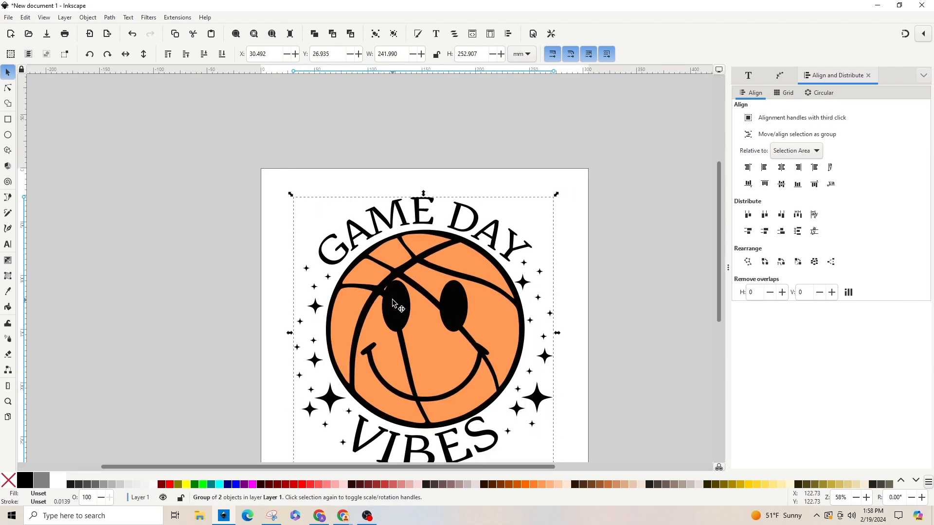
{"action": "key", "text": "minus"}
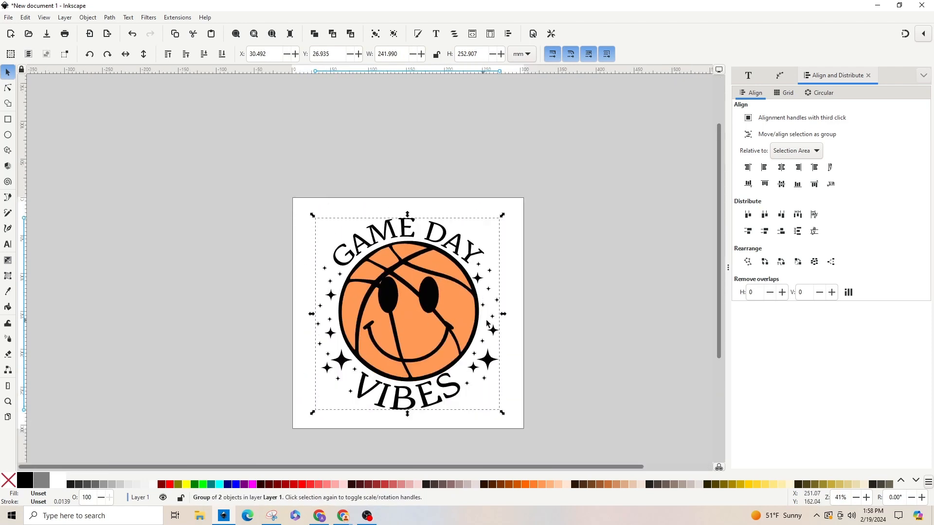
- Start saving the document under a new name in the Documents folder, with the file name Game Day Vibes
{"action": "left_click", "coordinate": [8, 18]}
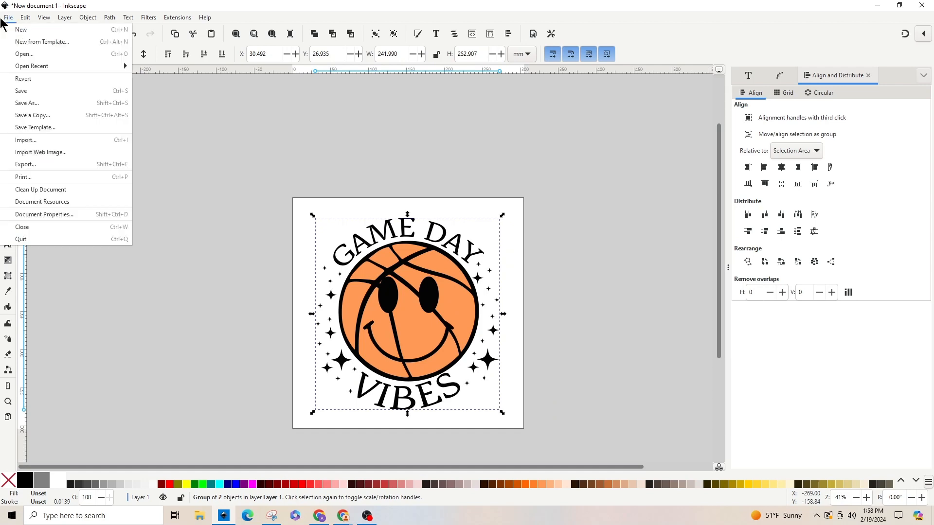
{"action": "left_click", "coordinate": [42, 103]}
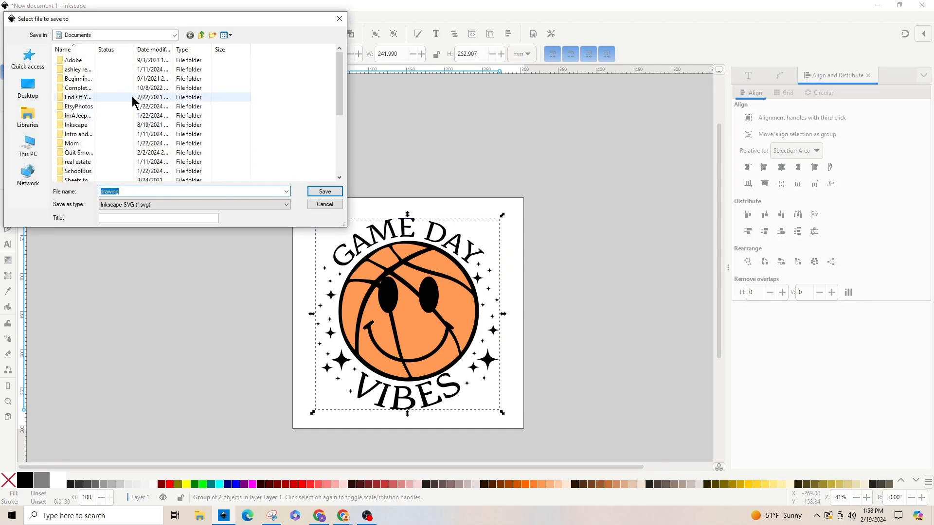
{"action": "scroll", "coordinate": [117, 166], "scroll_direction": "down", "scroll_amount": 1}
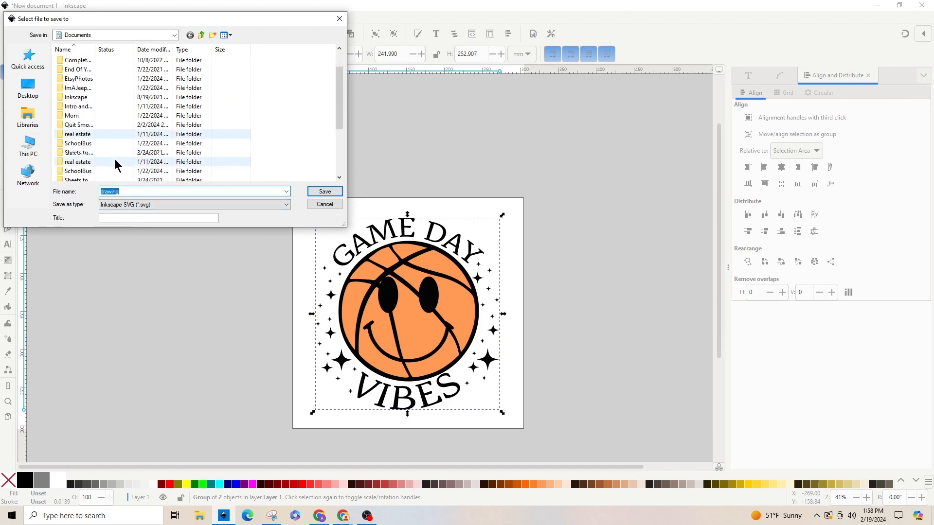
{"action": "scroll", "coordinate": [117, 162], "scroll_direction": "up", "scroll_amount": 1}
{"action": "left_click", "coordinate": [130, 191]}
{"action": "key", "text": "ctrl+a"}
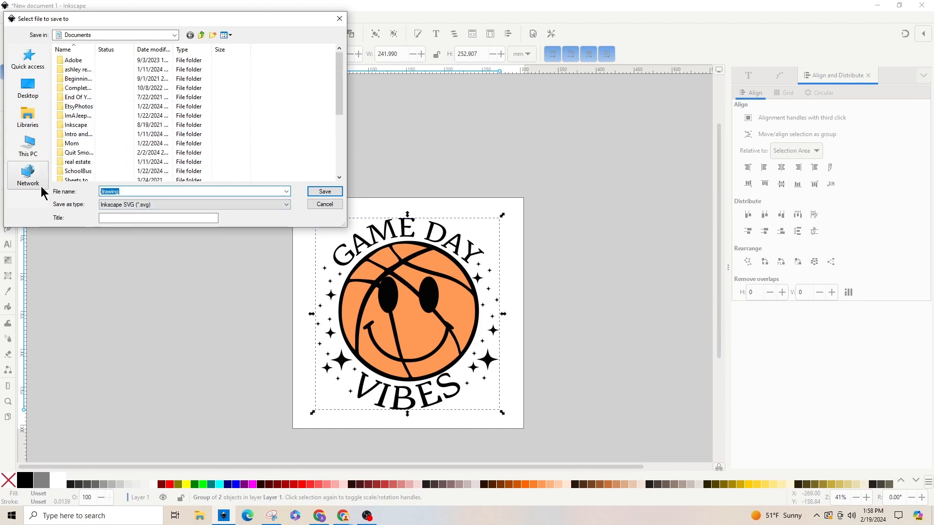
{"action": "type", "text": "gAM"}
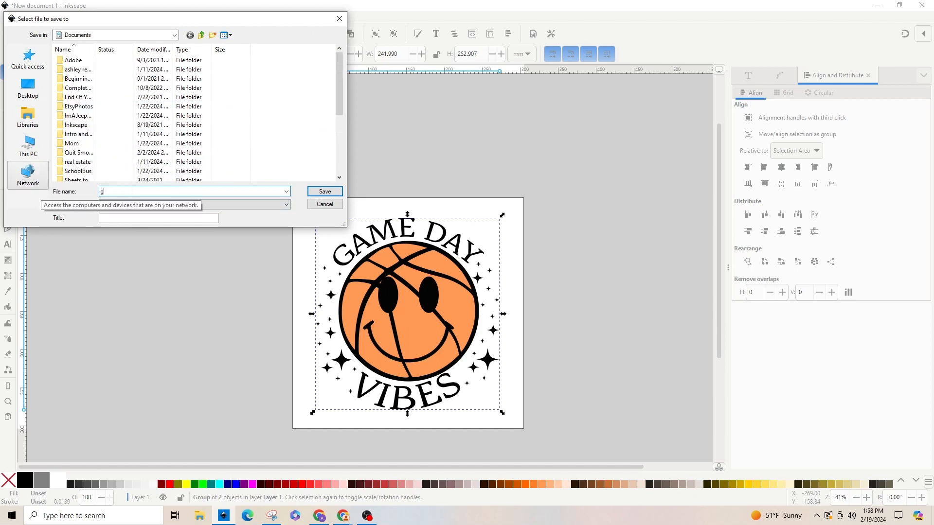
{"action": "key", "text": "BackSpace"}
{"action": "type", "text": "Game Day Vibes"}
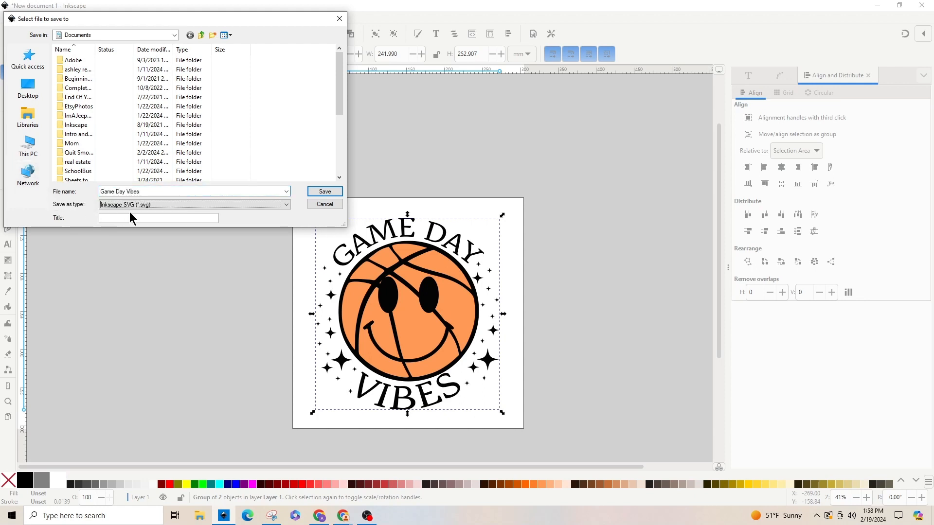
- Choose Plain SVG (*.svg) as the file type and save the file
{"action": "left_click", "coordinate": [130, 205]}
{"action": "left_click", "coordinate": [131, 227]}
{"action": "left_click", "coordinate": [129, 205]}
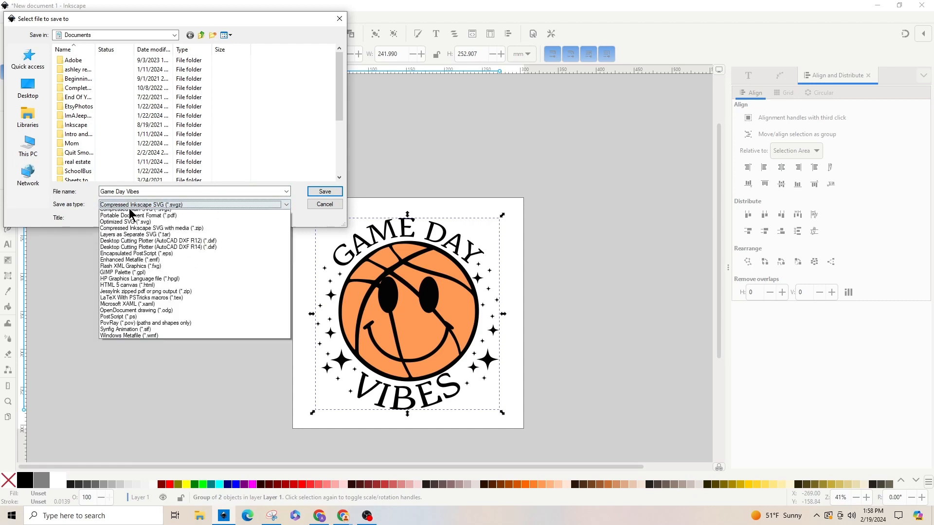
{"action": "left_click", "coordinate": [130, 220]}
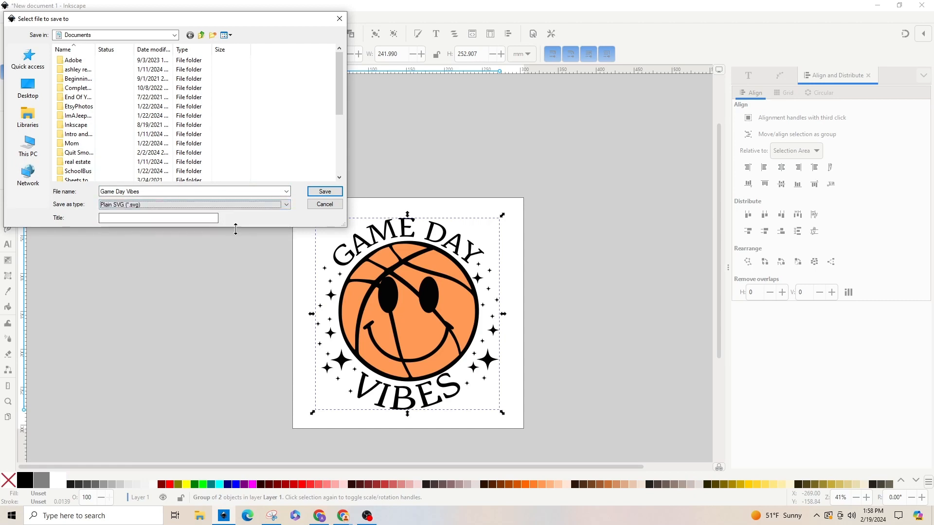
{"action": "left_click", "coordinate": [332, 193]}
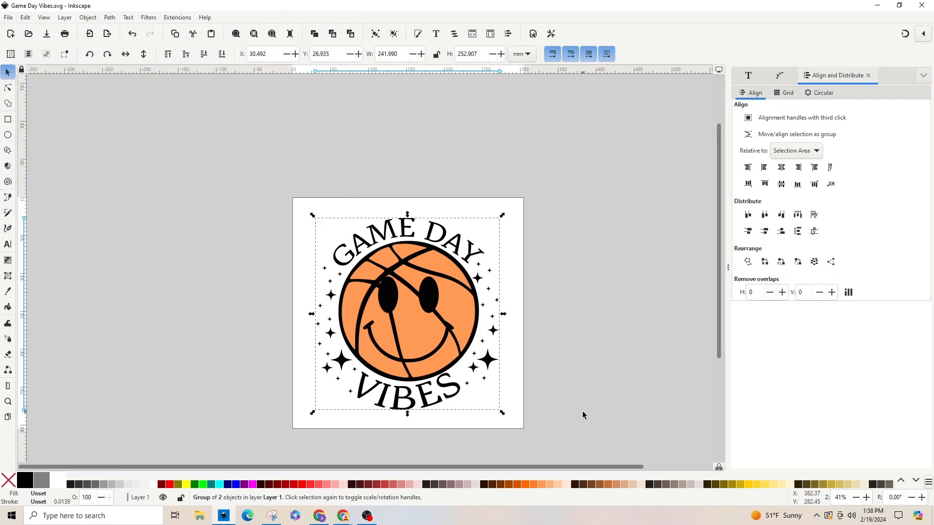